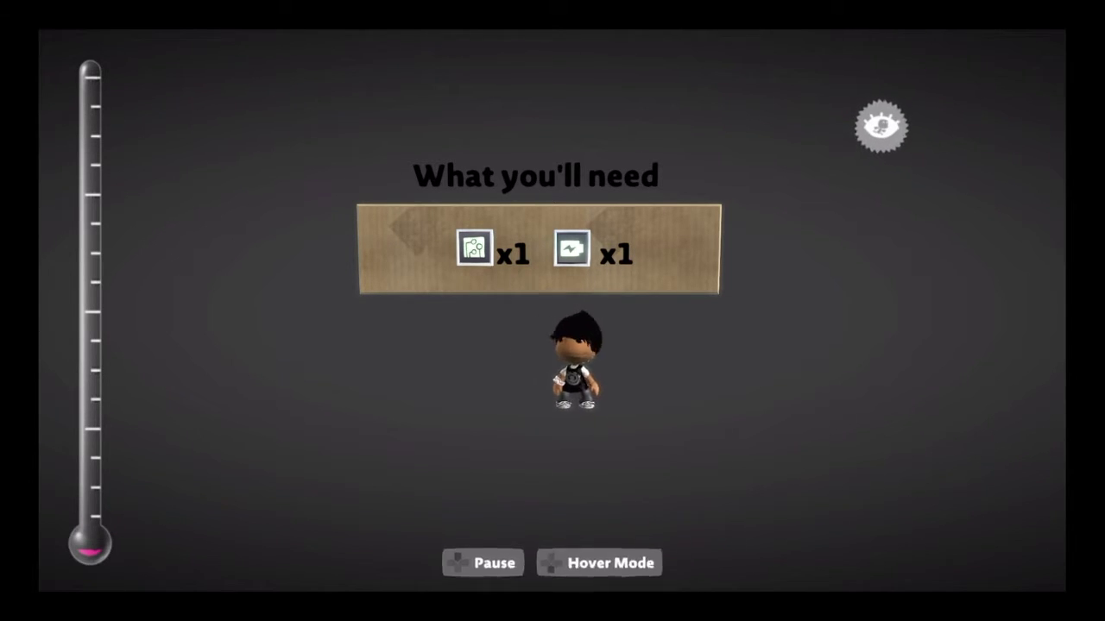
key("space")
key("Return")
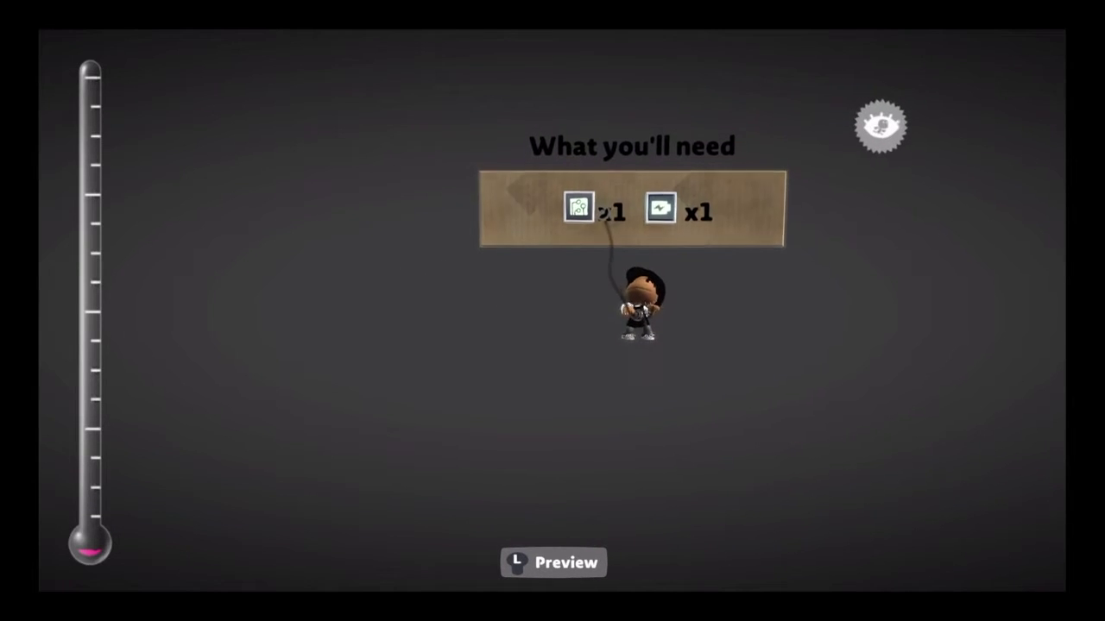
key("space")
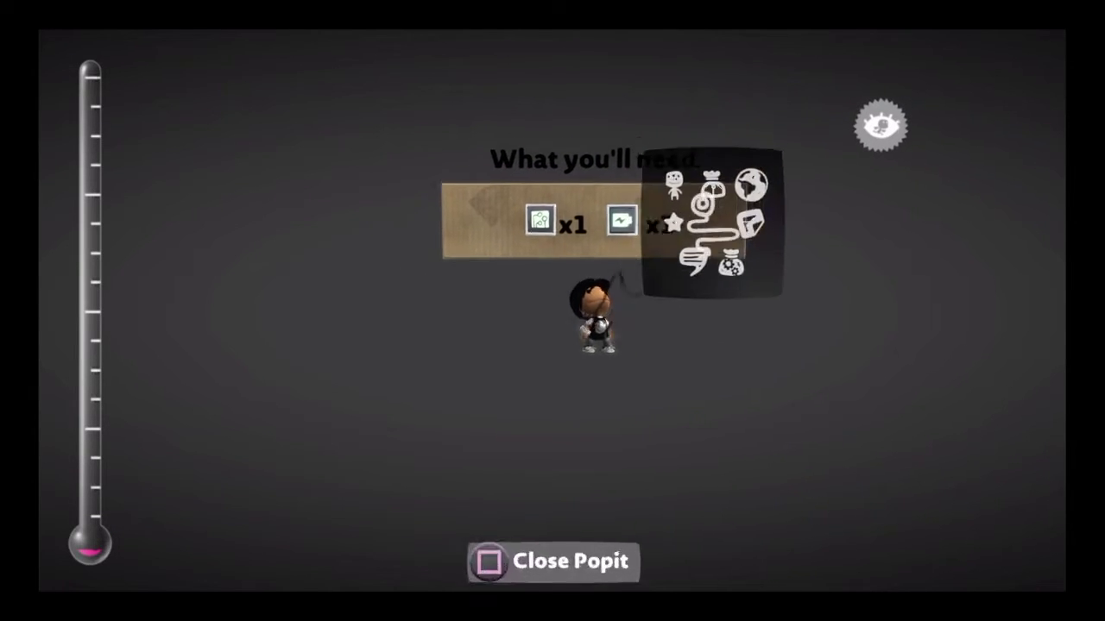
key("space")
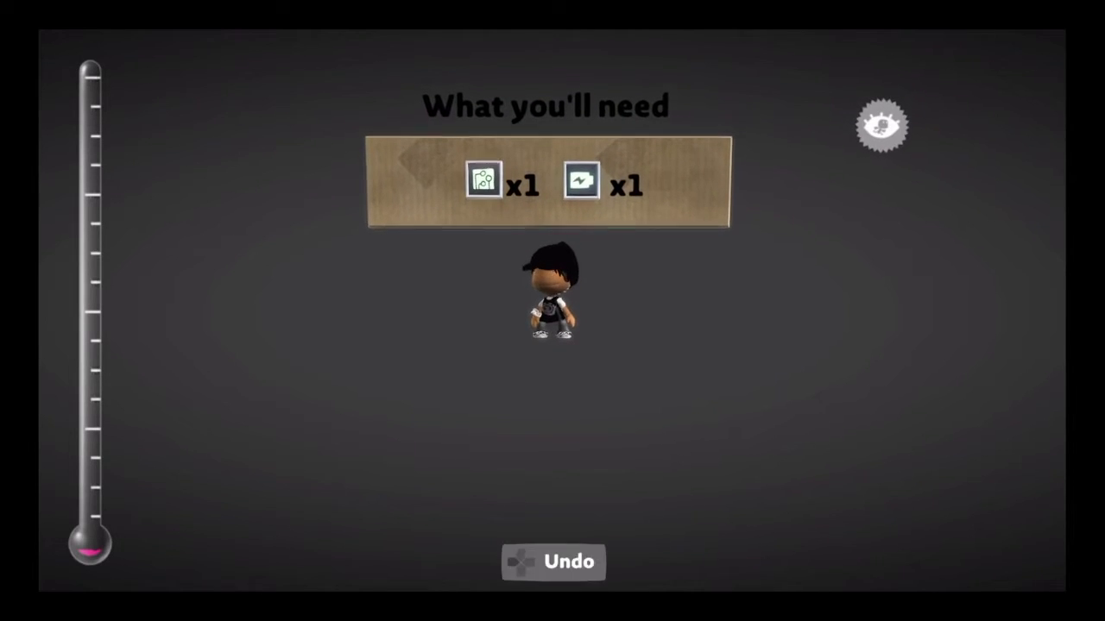
Create a small square block from a basic material in the empty scene.
key("space")
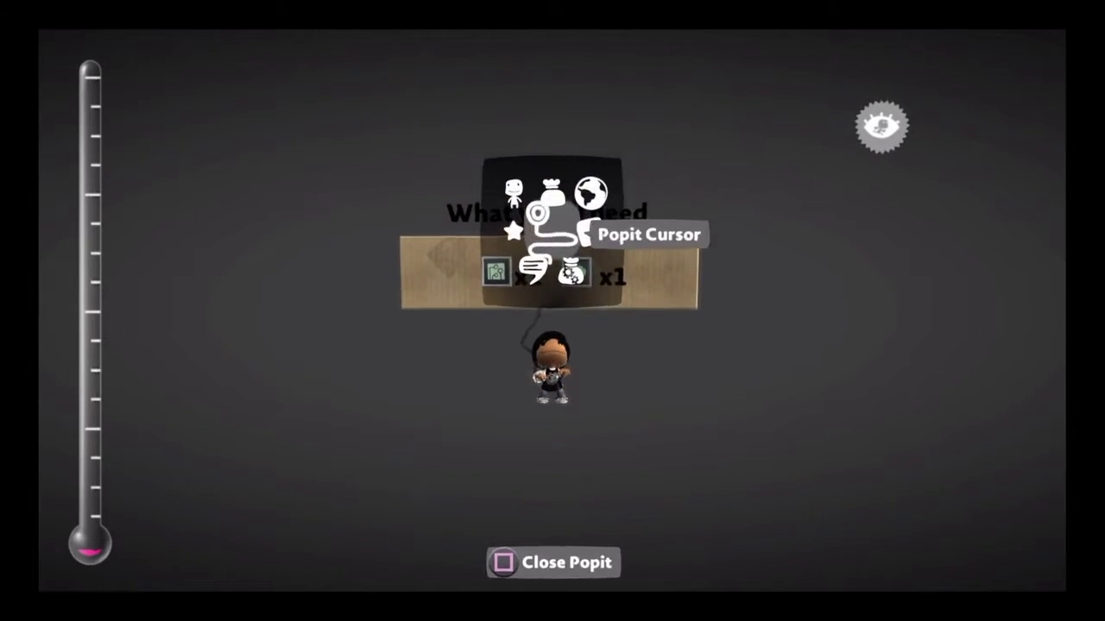
key("Return")
key("Return")
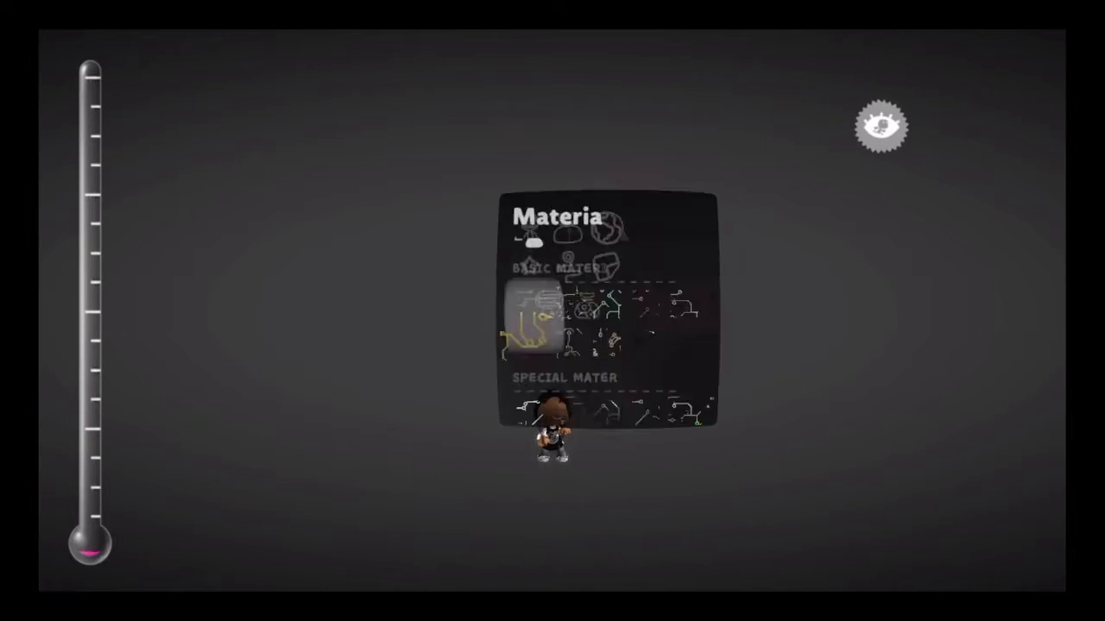
key("Return")
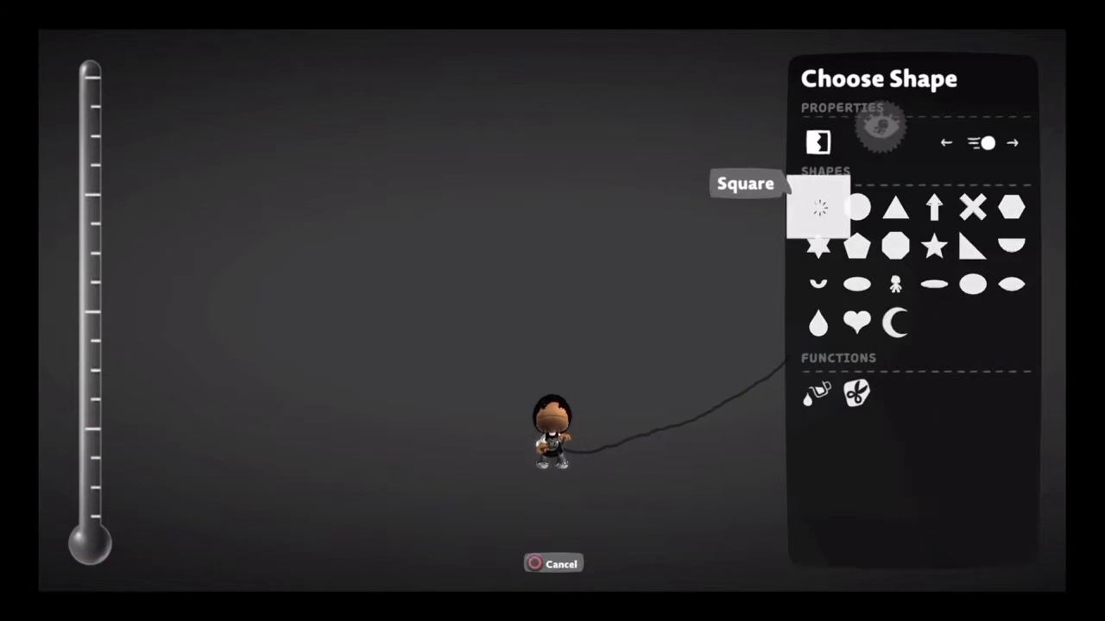
key("Return")
Place a Microchip gadget on the front of the square block.
key("space")
key("Escape")
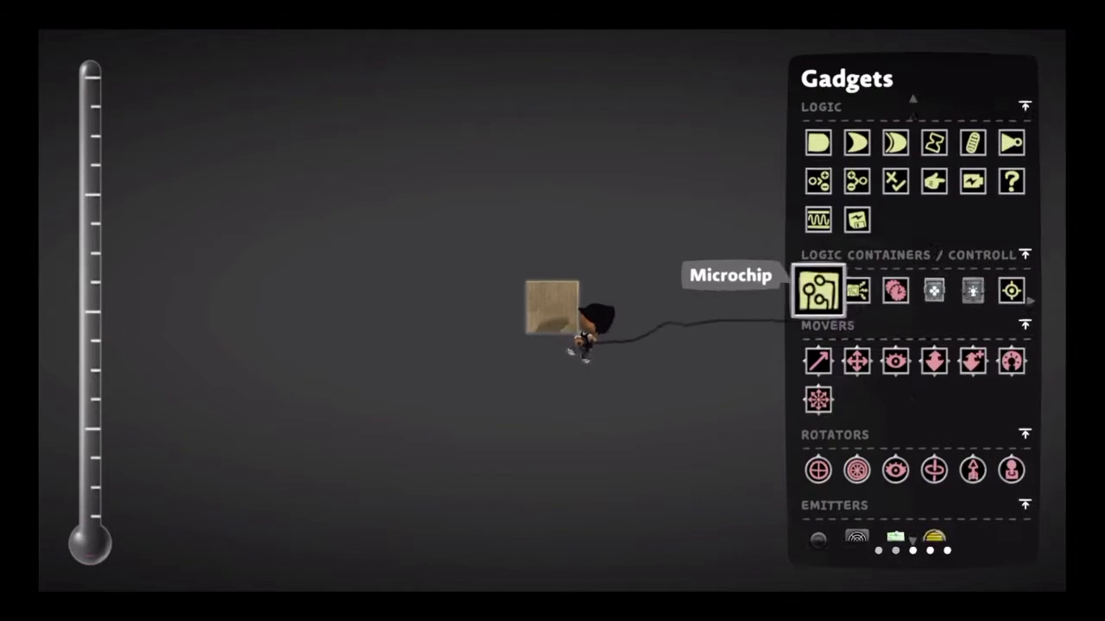
key("Return")
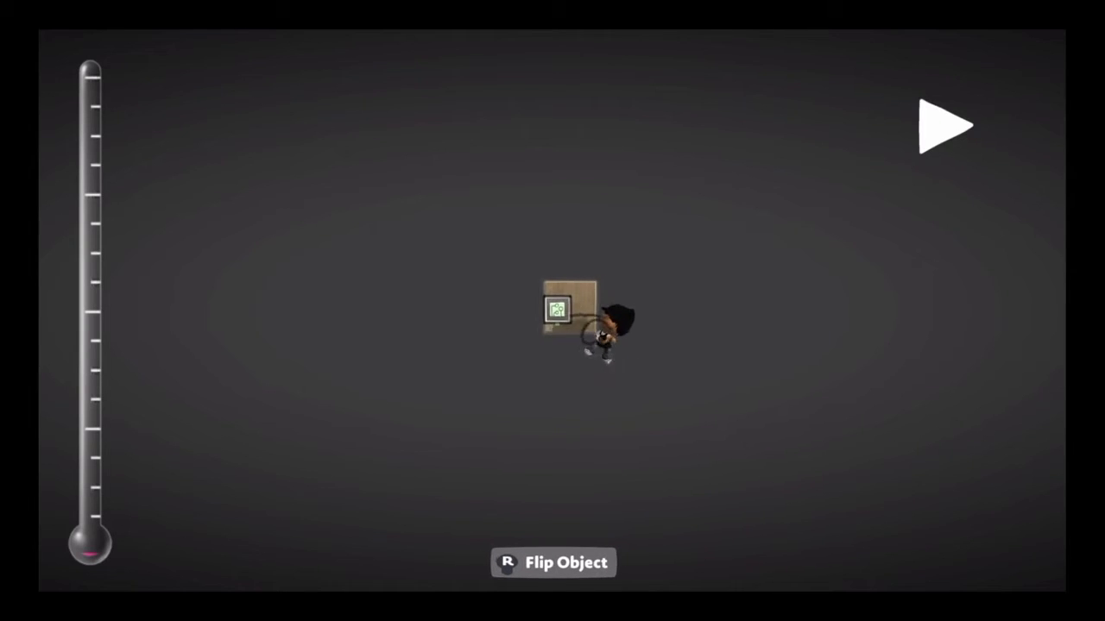
key("Return")
key("space")
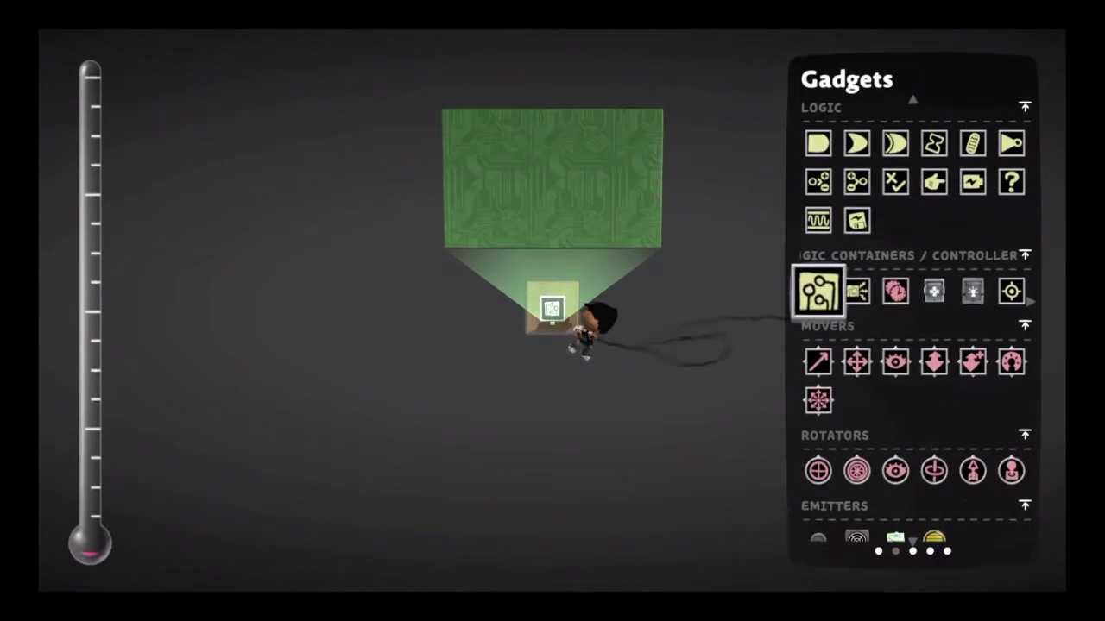
Remove the icon from the microchip's face.
key("Escape")
key("Return")
key("Escape")
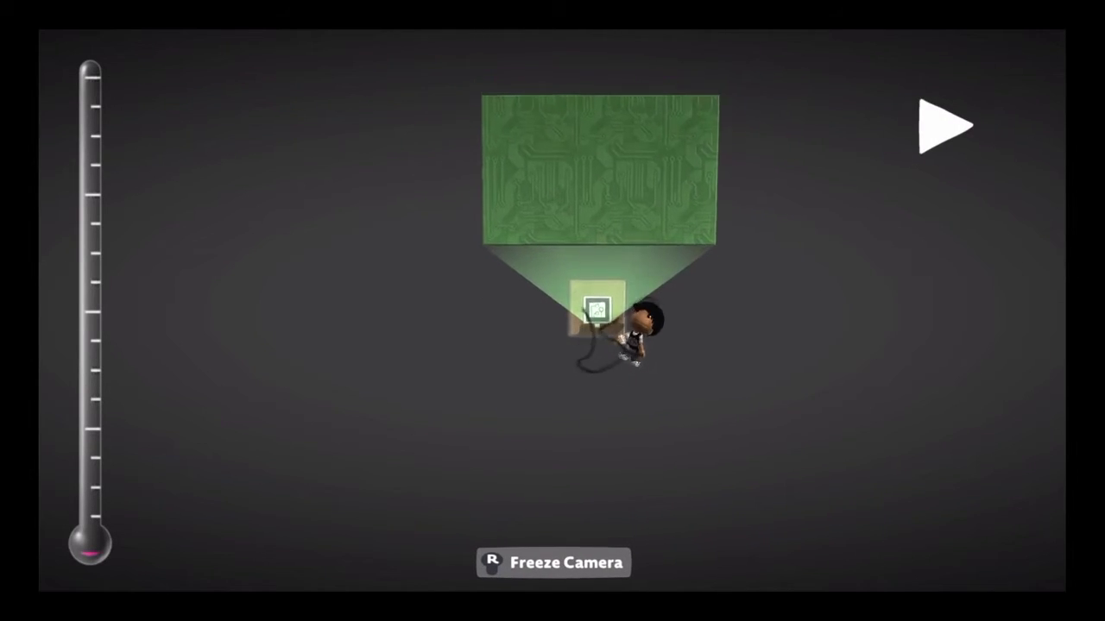
key("space")
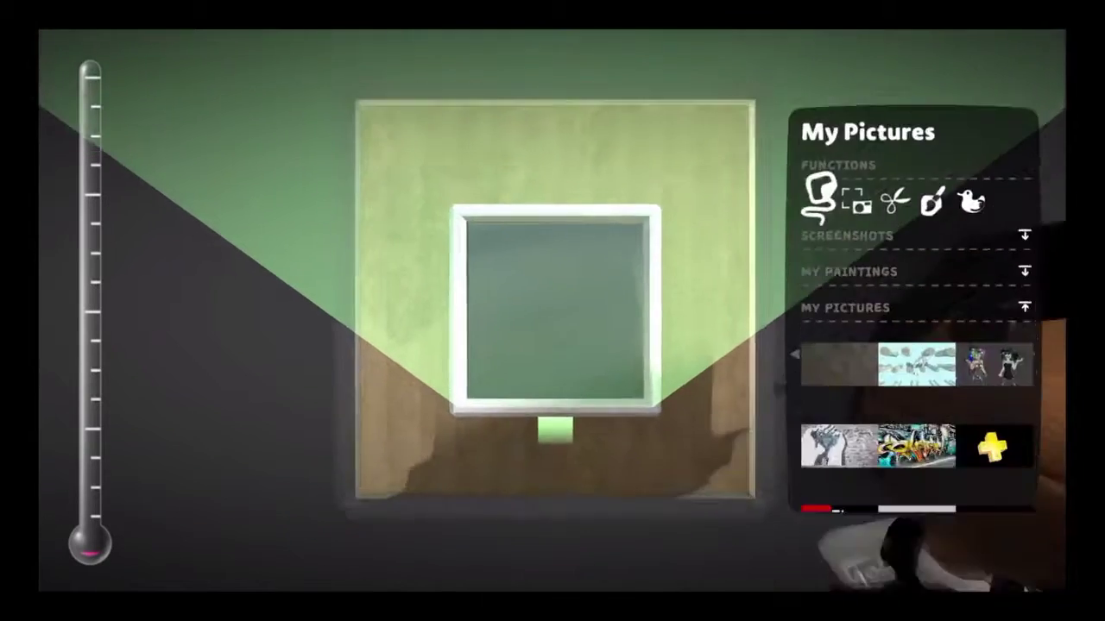
key("Escape")
key("Escape")
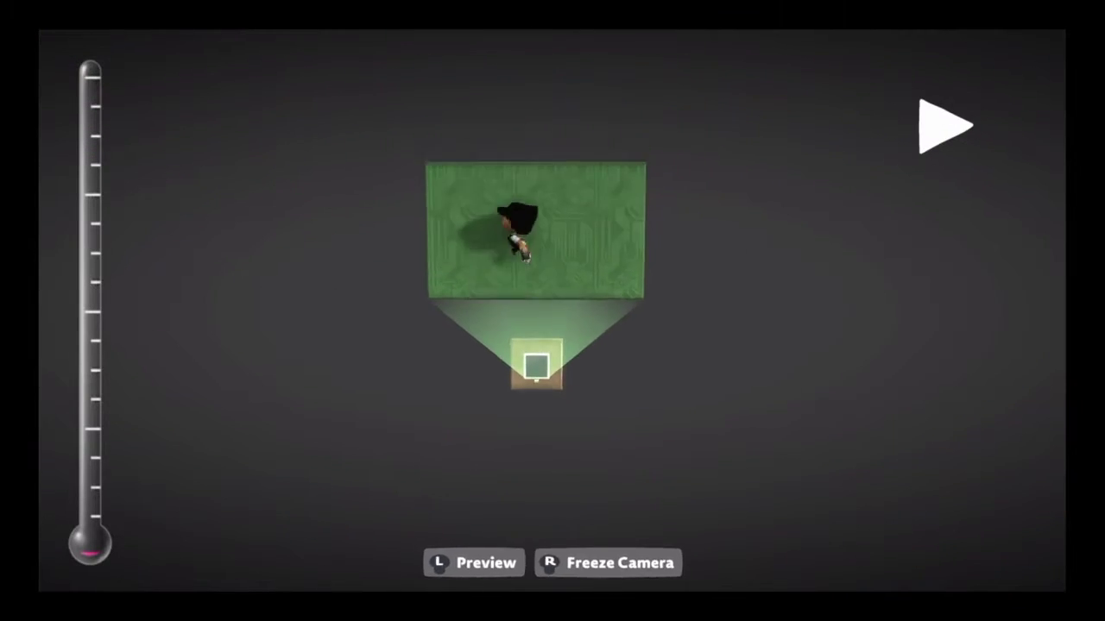
Place a direction splitter and, to its right, a direction combiner on the microchip's circuit board.
key("space")
key("Return")
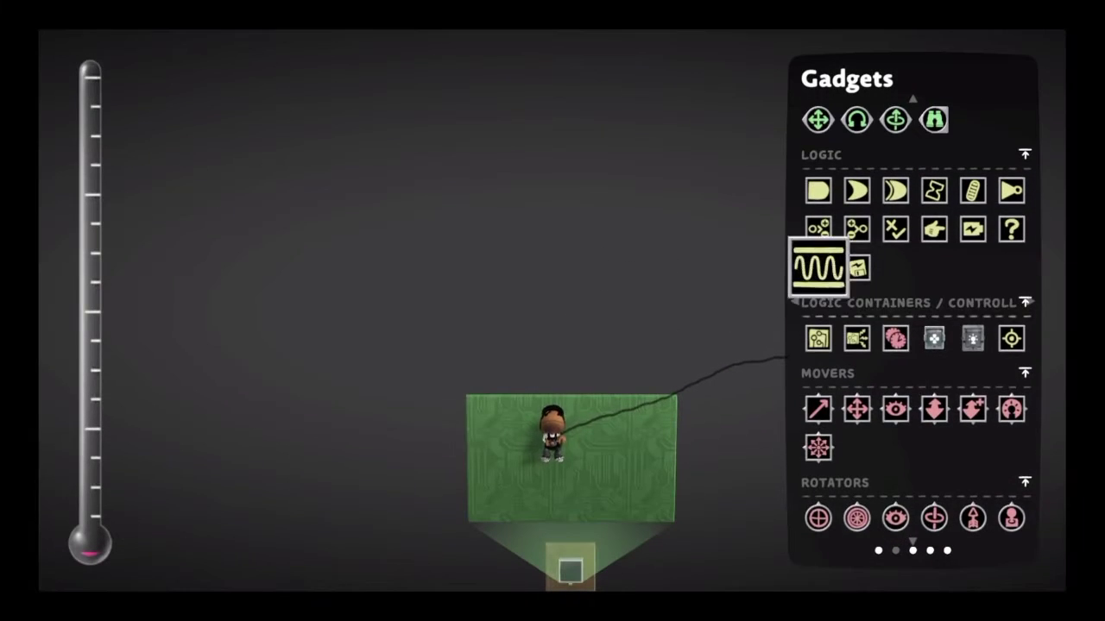
key("Up")
key("Return")
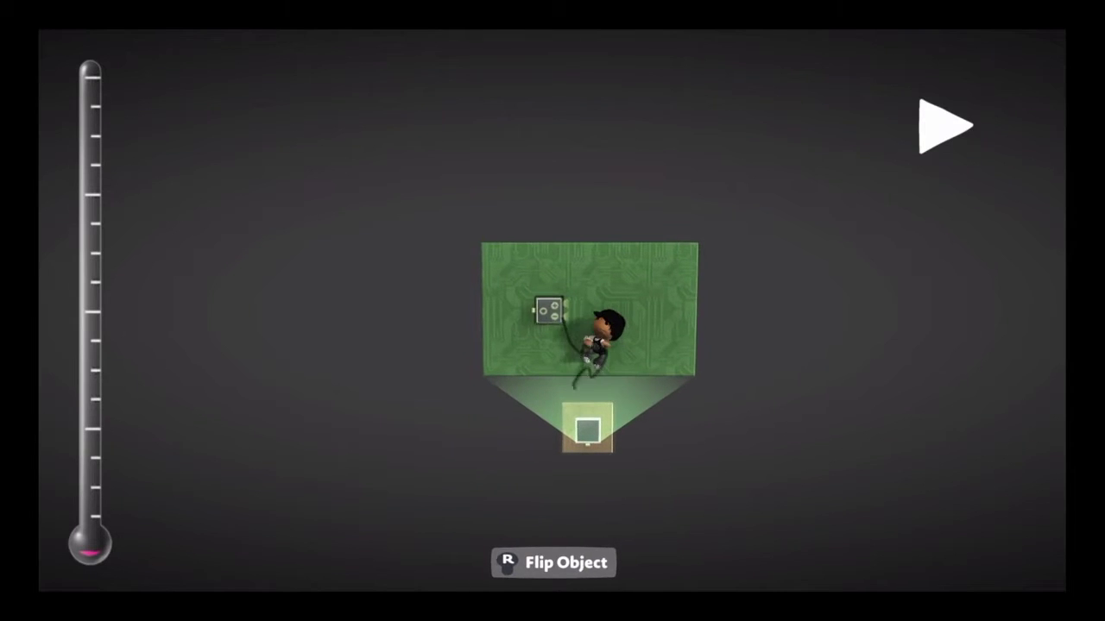
key("Return")
key("Down")
key("Return")
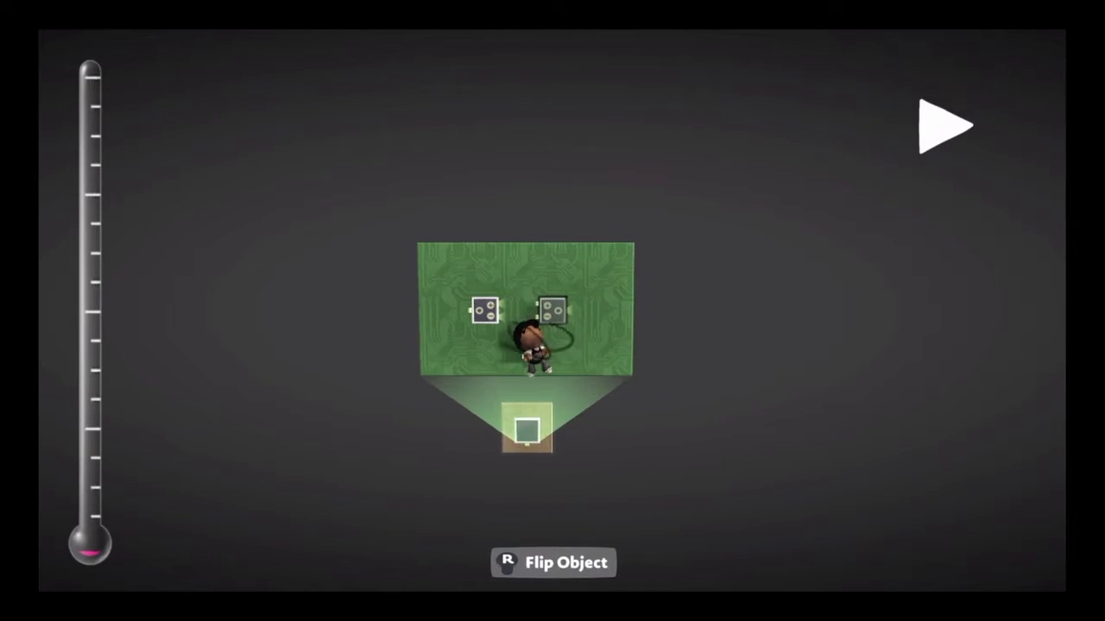
key("Return")
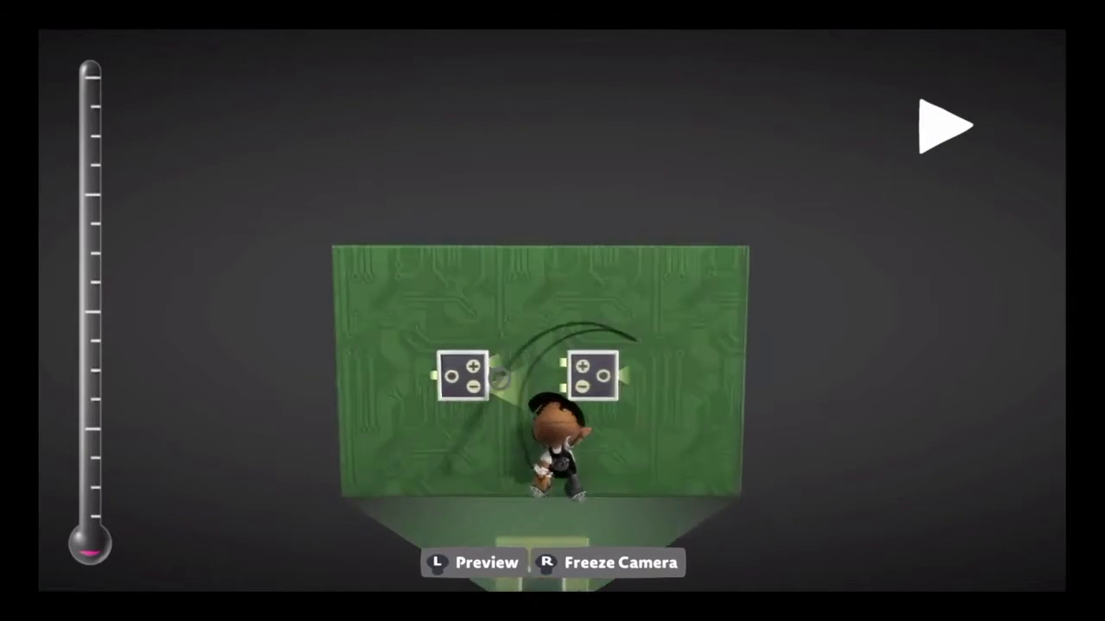
Wire the splitter's positive and negative ports to the combiner's matching ports and move the two gadgets edge to edge.
left_click_drag(499, 377, 640, 306)
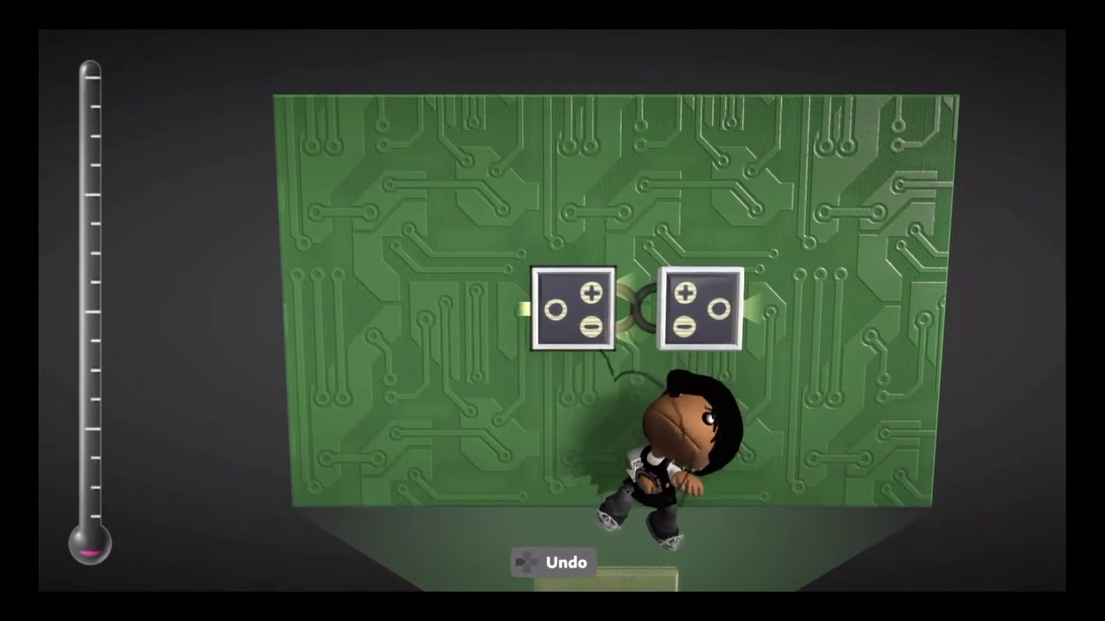
left_click_drag(557, 308, 510, 301)
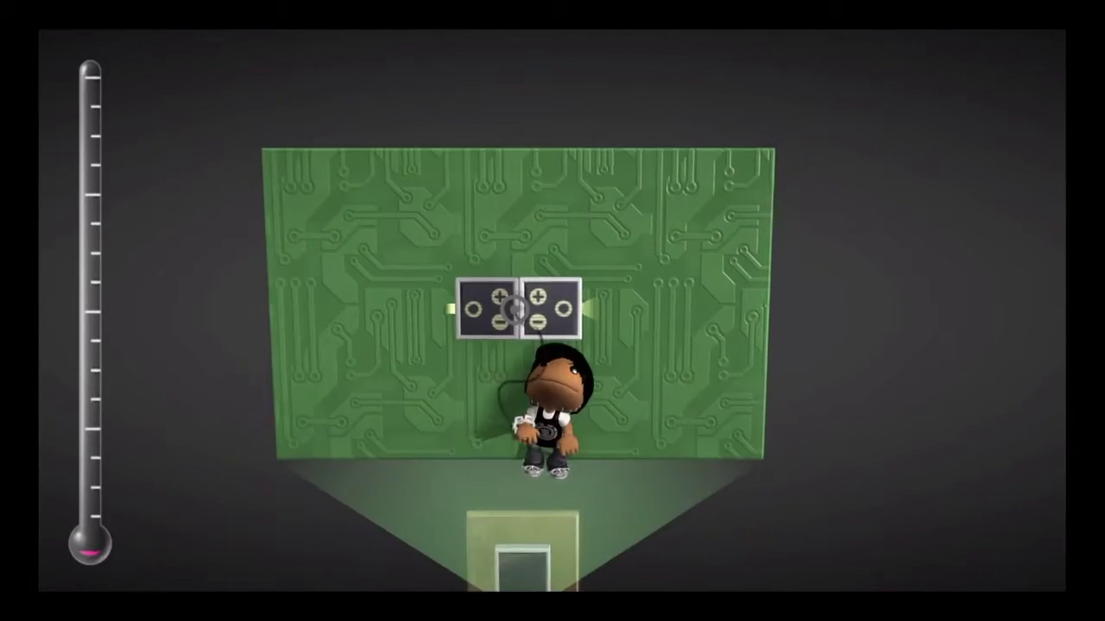
key("Escape")
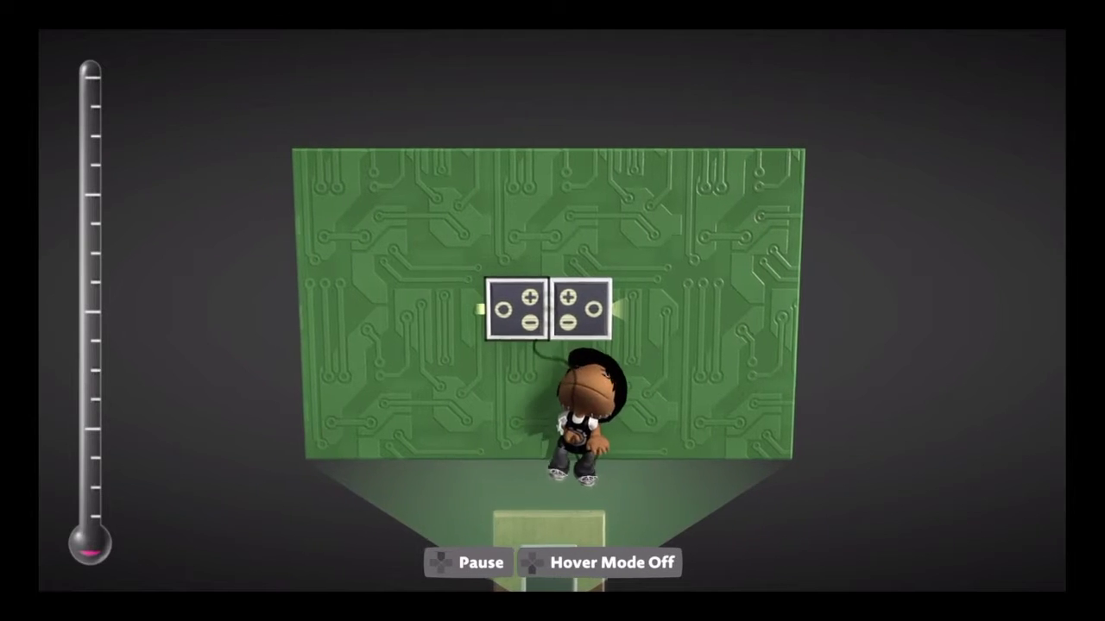
Add an input port to the microchip by wiring a battery through the board's left edge to the splitter, and remove the battery.
key("Escape")
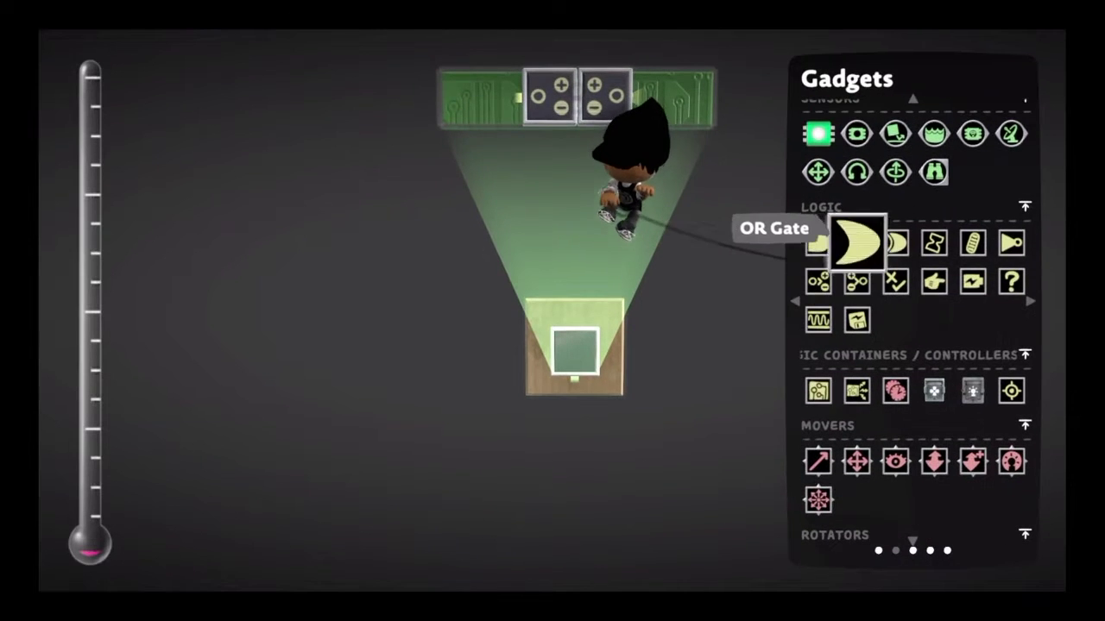
left_click(973, 281)
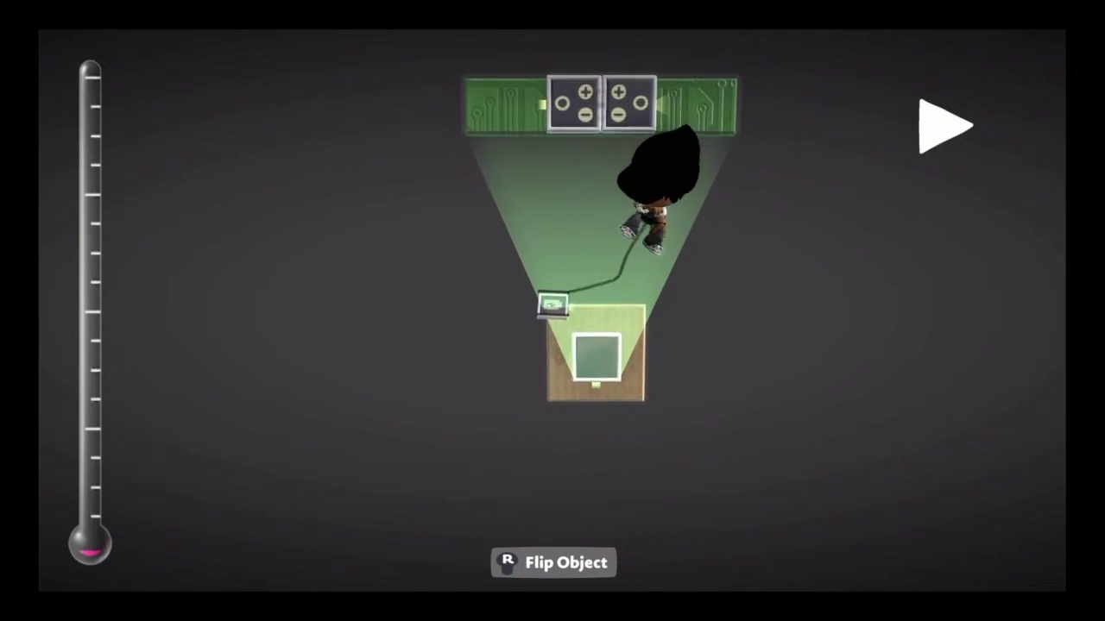
left_click(552, 307)
key("Escape")
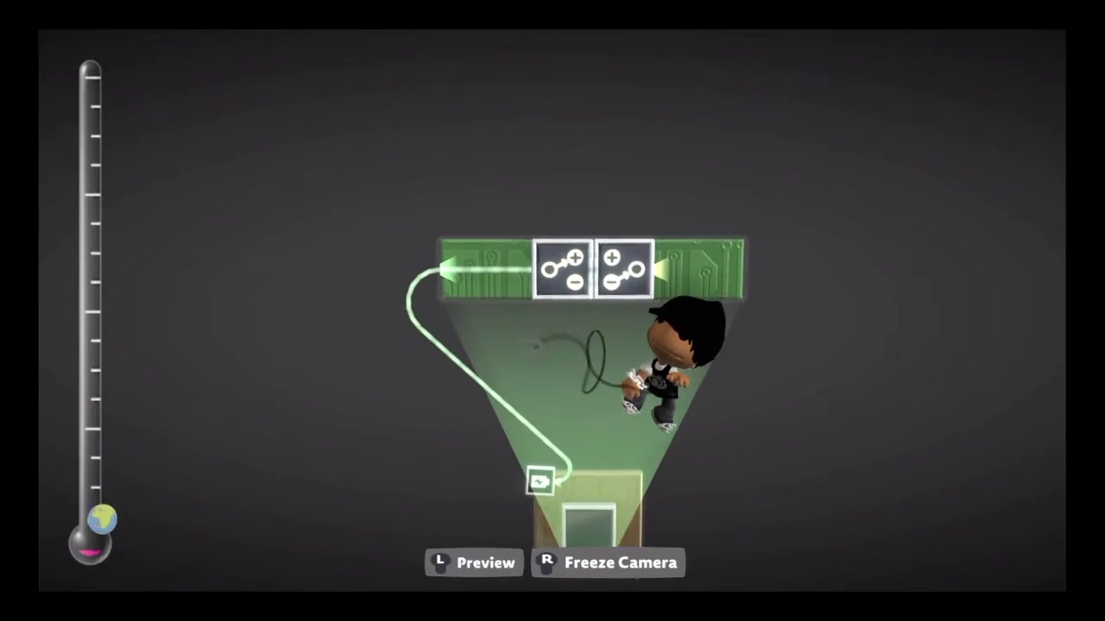
left_click(550, 320)
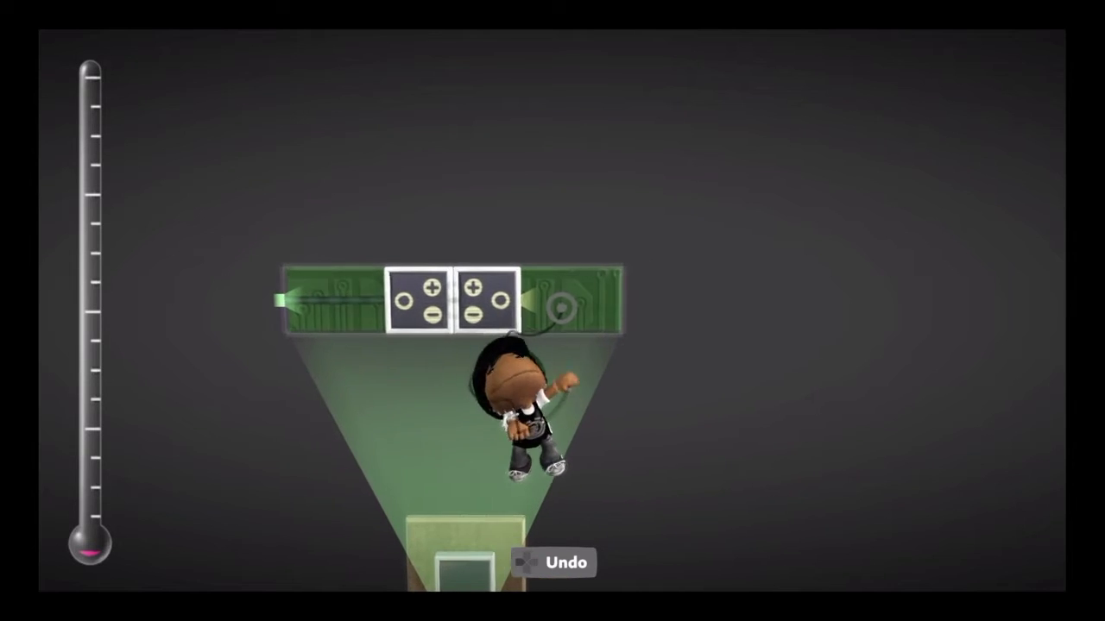
key("Escape")
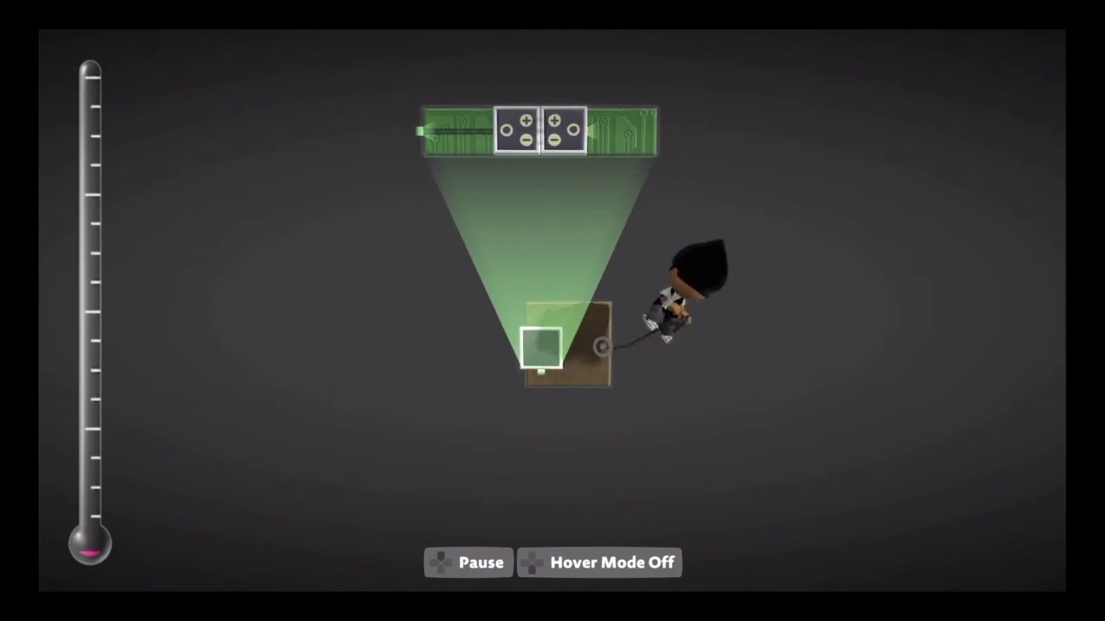
Place an OR Gate on the block beside the microchip.
key("Tab")
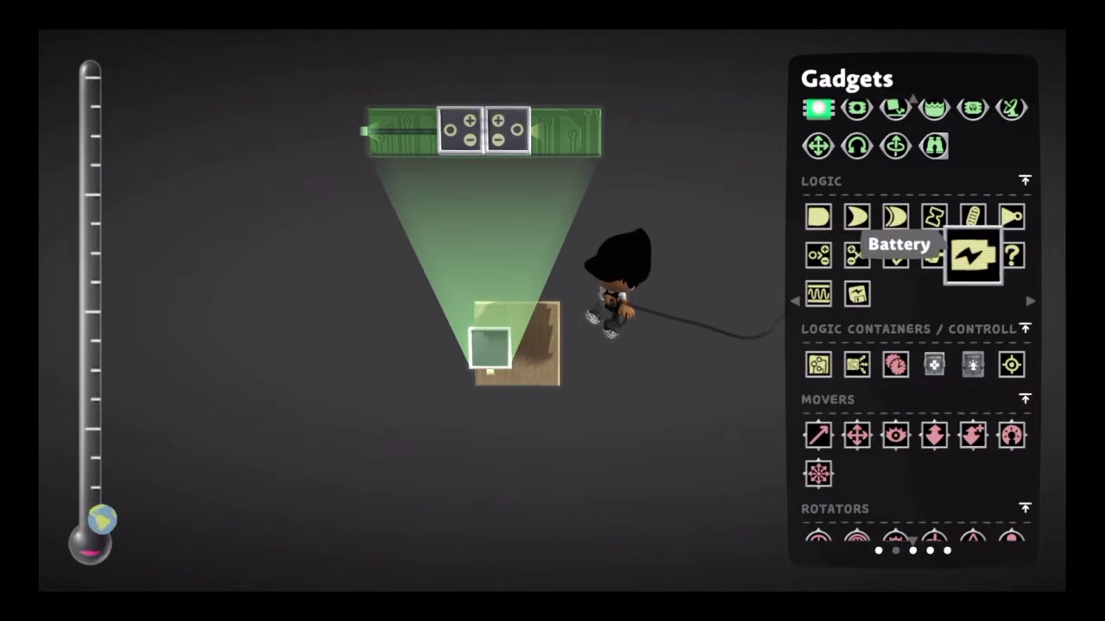
key("Left")
key("Left")
key("Up")
key("Left")
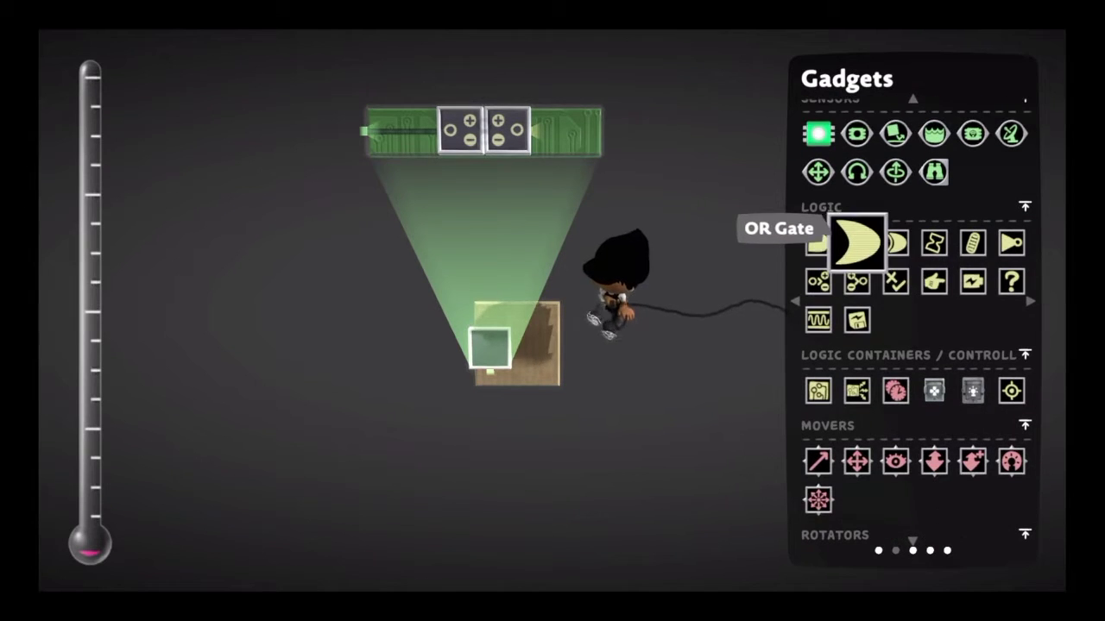
key("Return")
key("Tab")
key("Escape")
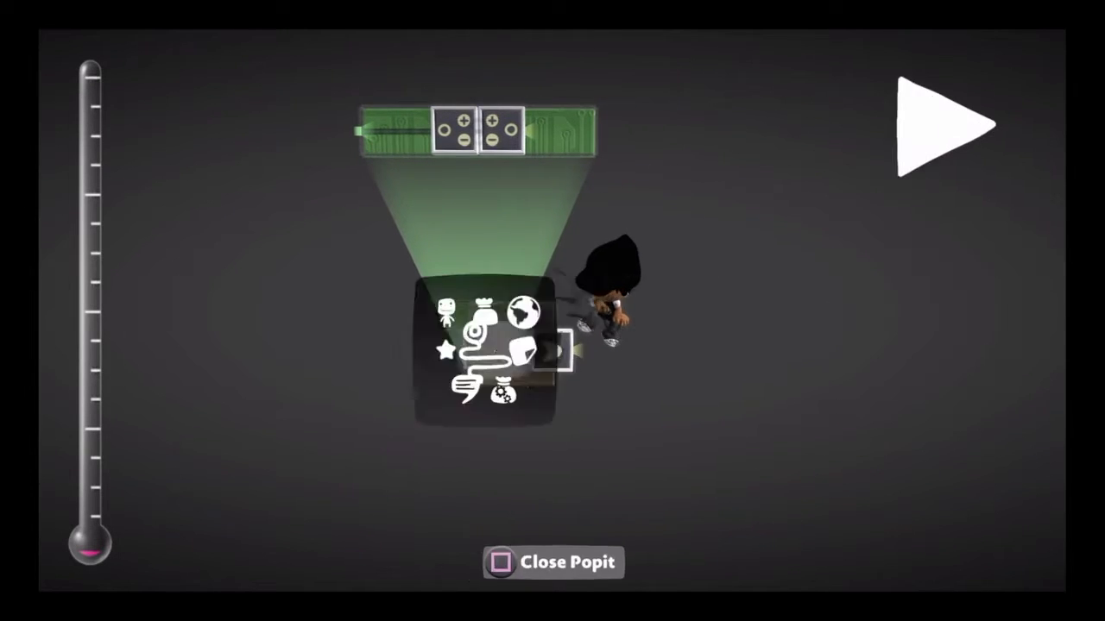
Add an output port to the microchip by wiring the combiner through the board's right edge to the OR gate, and remove the gate.
key("Escape")
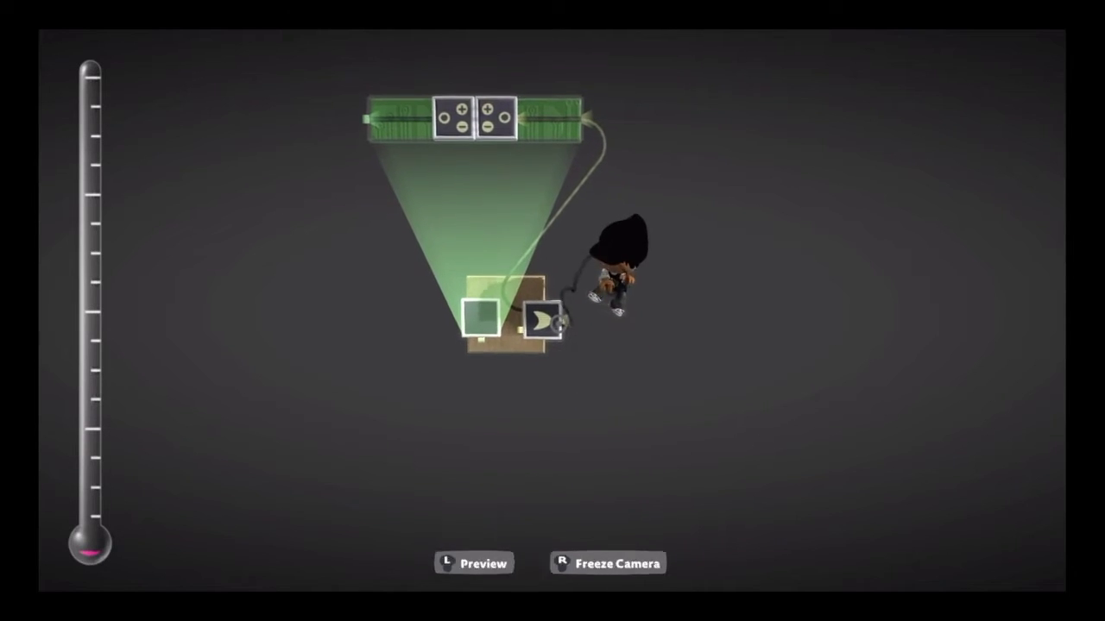
key("r")
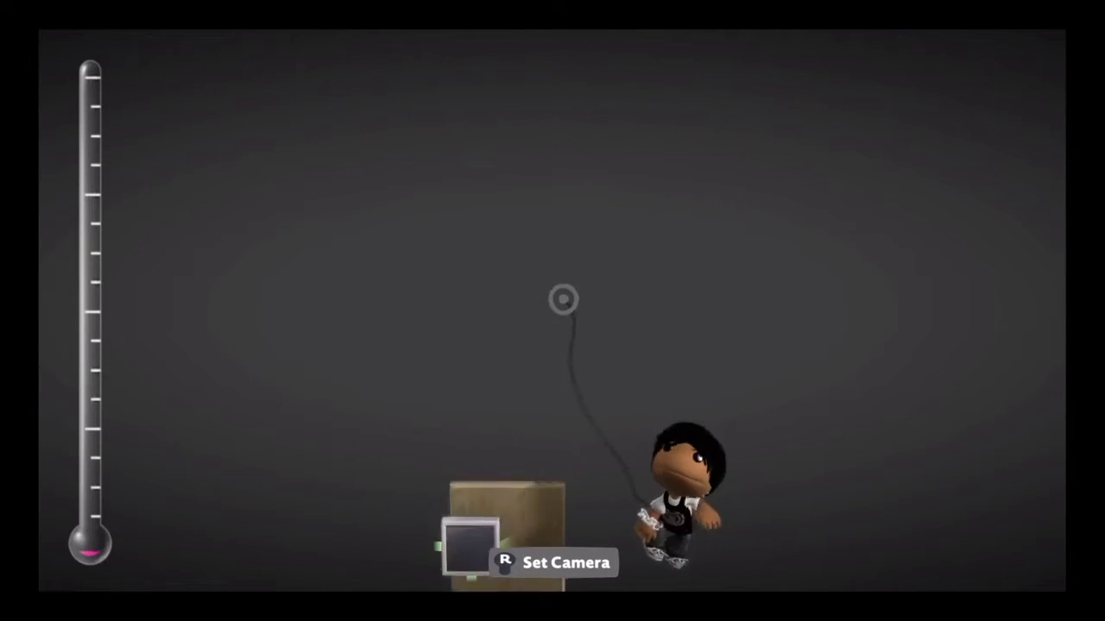
key("r")
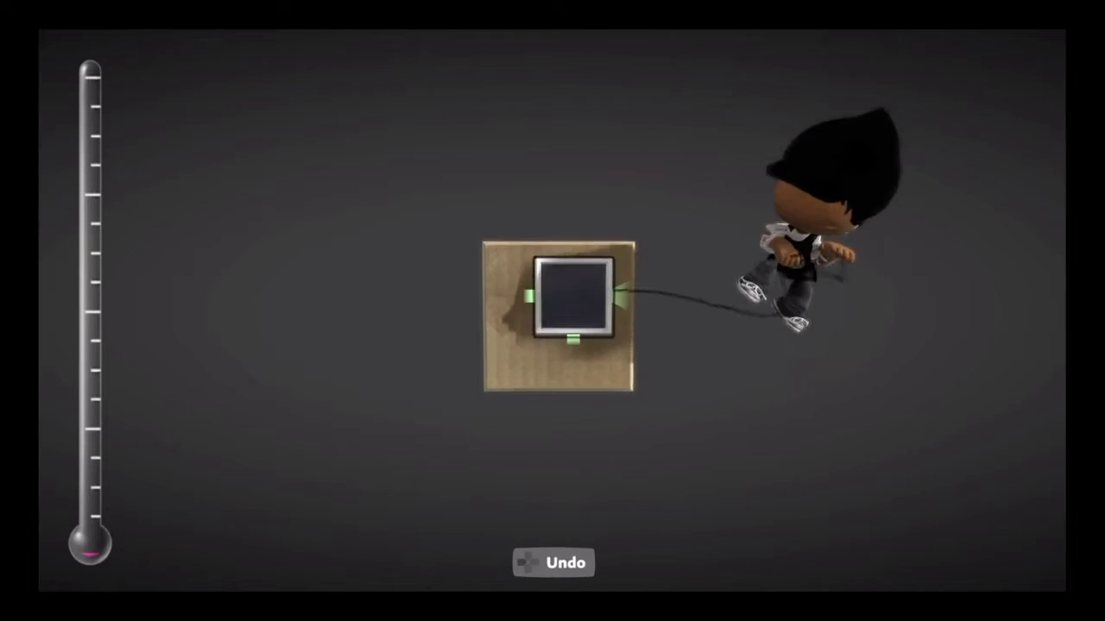
Place a Controlinator on the block next to the microchip with its circuit board open.
key("Return")
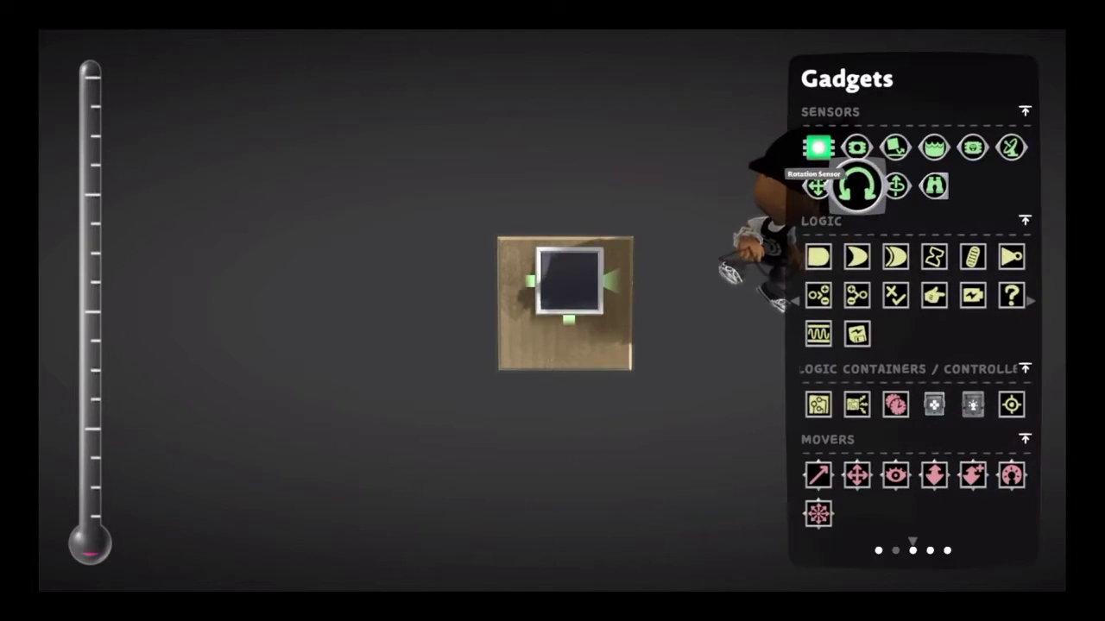
key("Down")
key("Down")
key("Down")
key("Right")
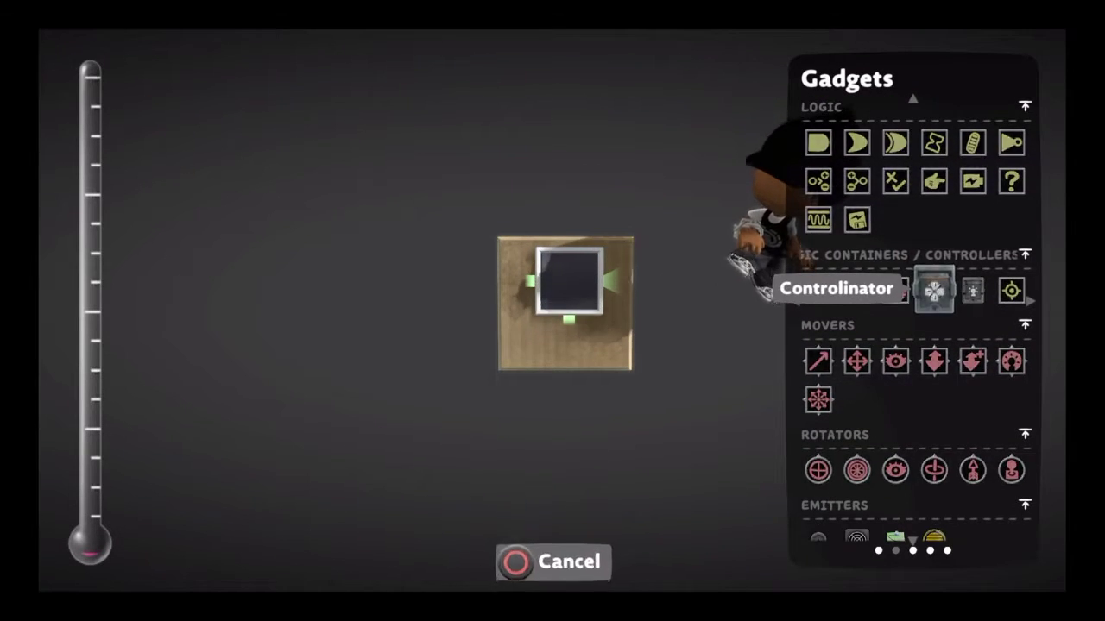
key("Return")
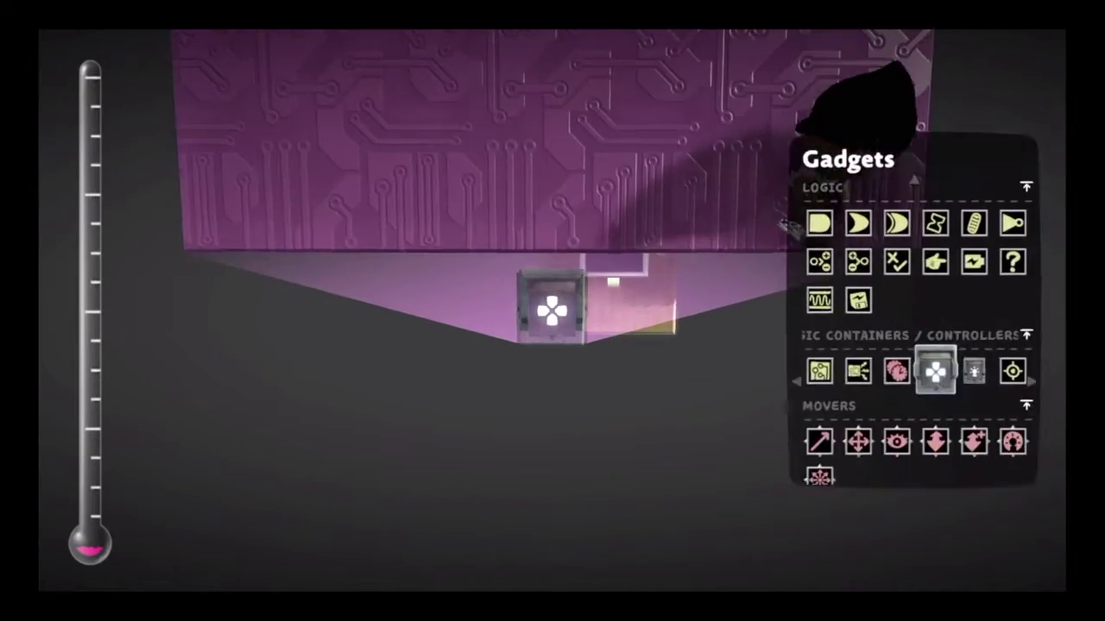
key("Return")
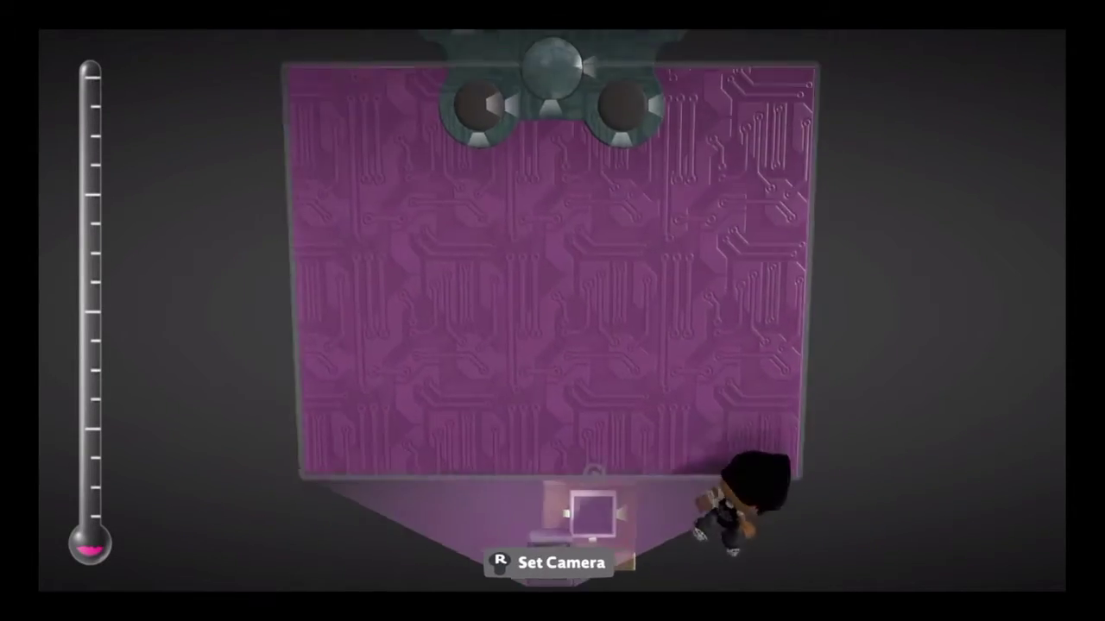
Move the custom microchip from the block onto the Controlinator's circuit board.
key("Up")
key("Return")
key("Up")
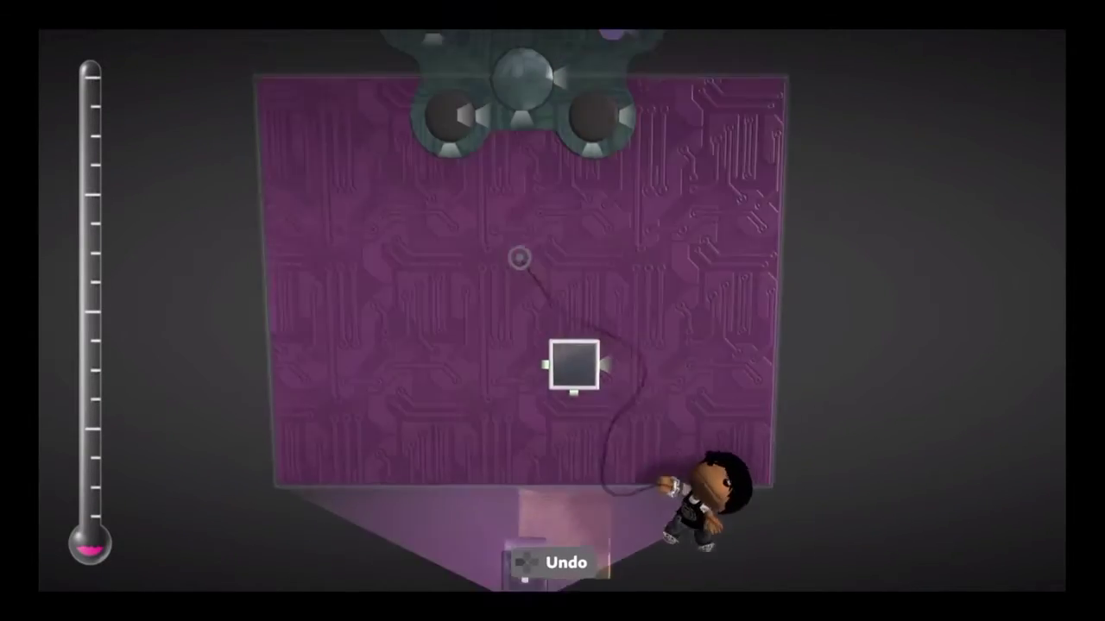
Attach a signal probe to the Controlinator's left stick up/down output and wire that output to the microchip's input.
key("Return")
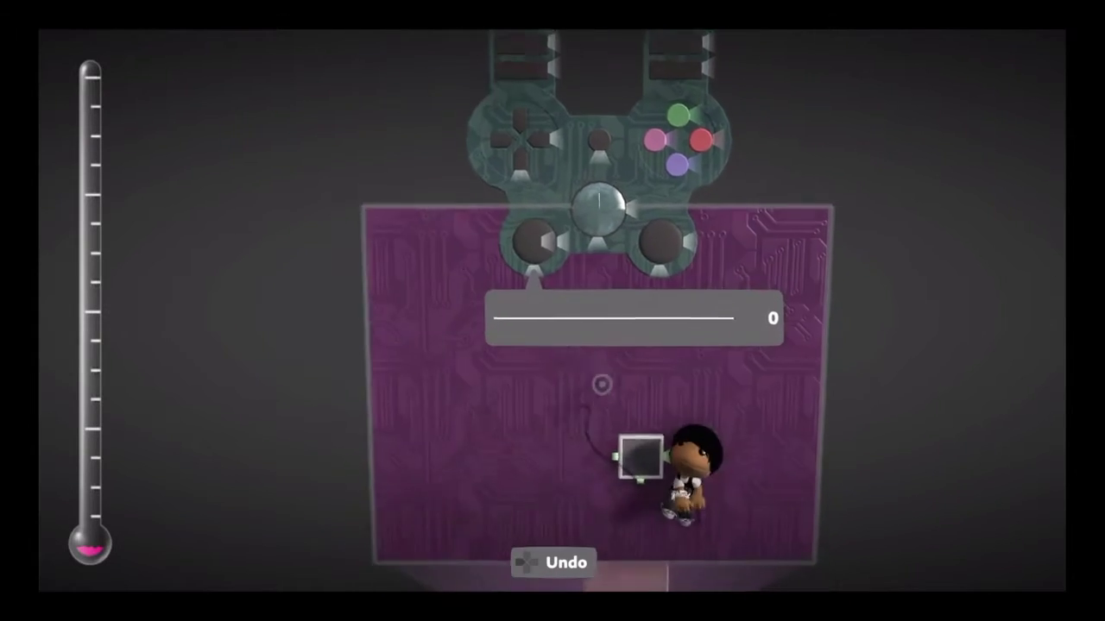
key("Down")
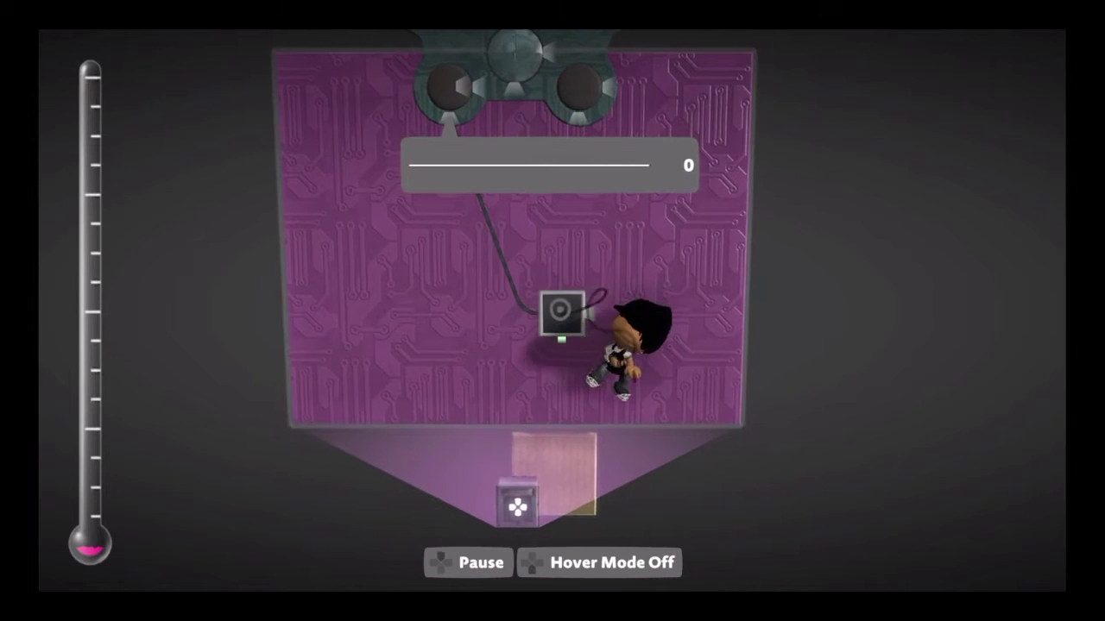
key("Return")
key("Down")
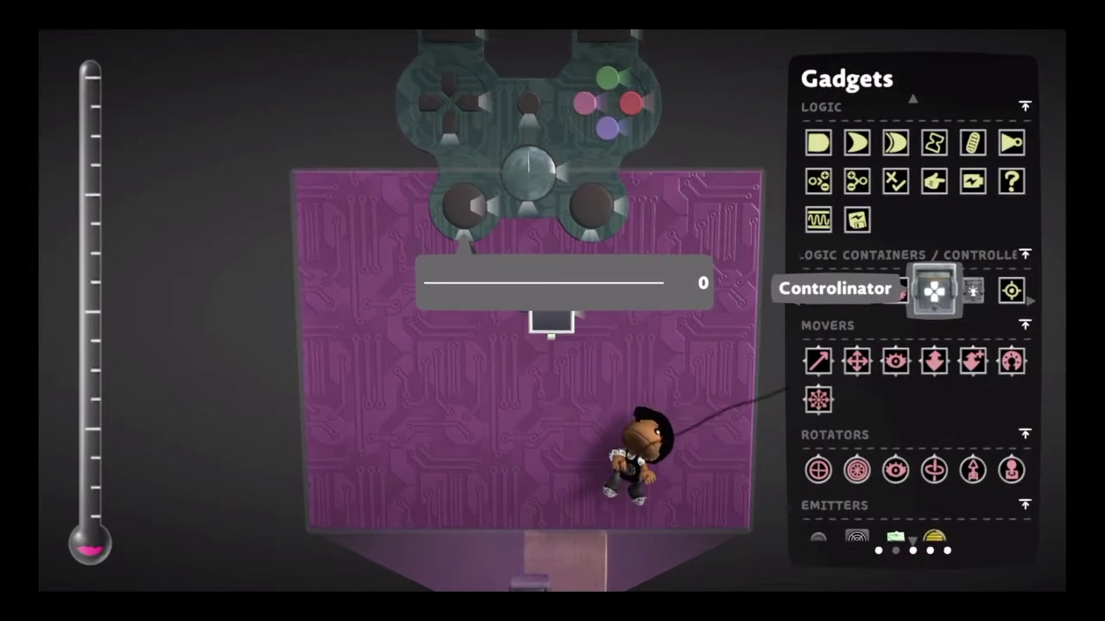
key("Up")
key("Up")
key("Up")
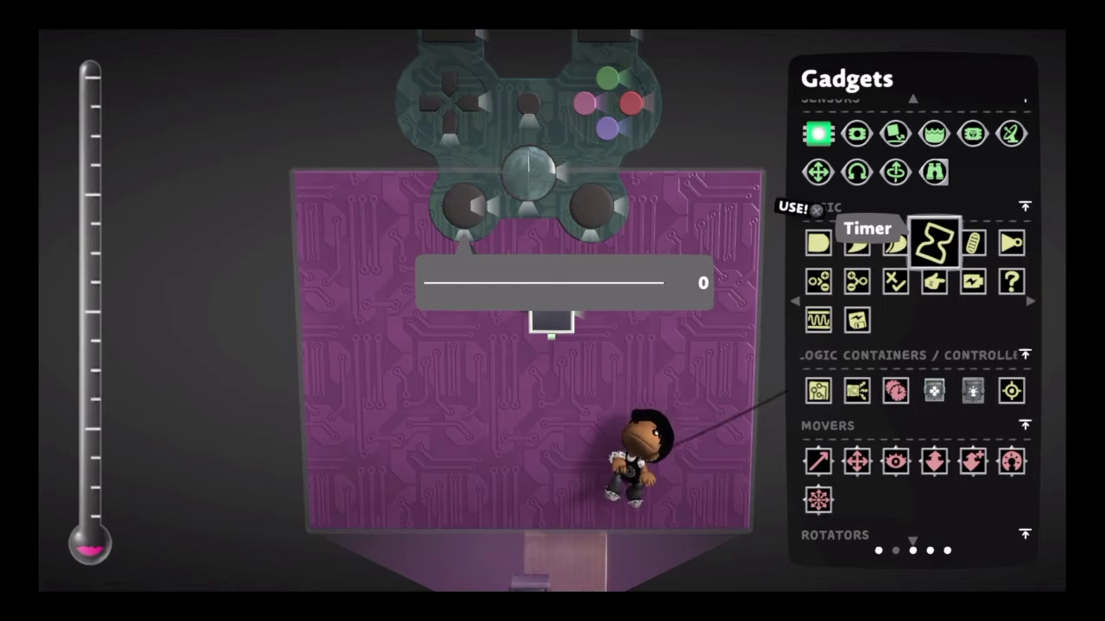
key("Down")
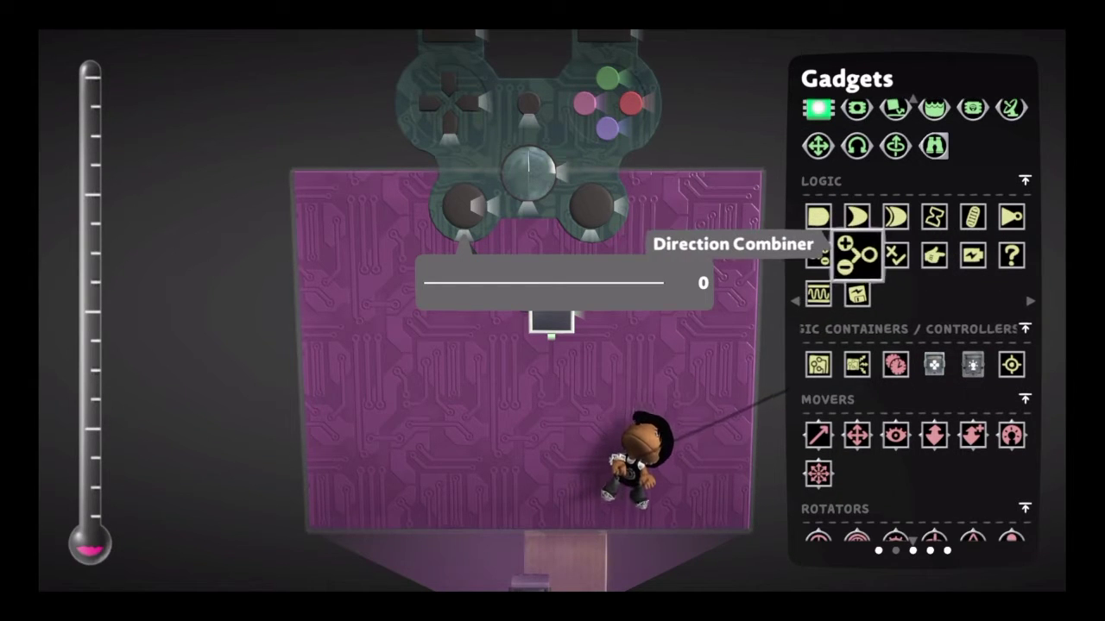
key("Down")
key("Up")
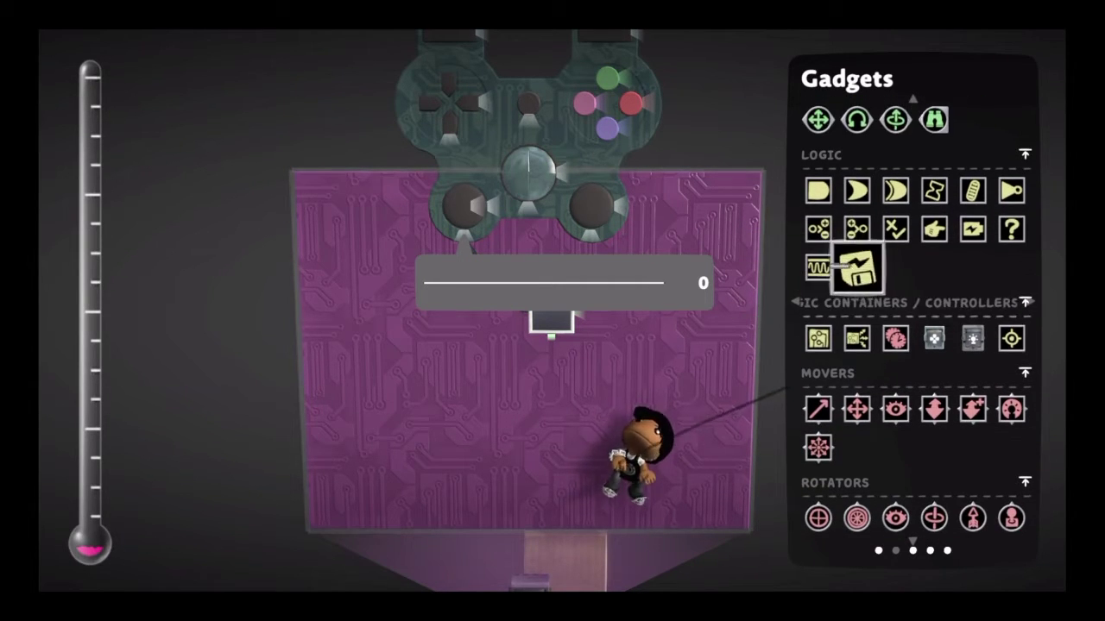
key("Up")
key("Up")
key("Right")
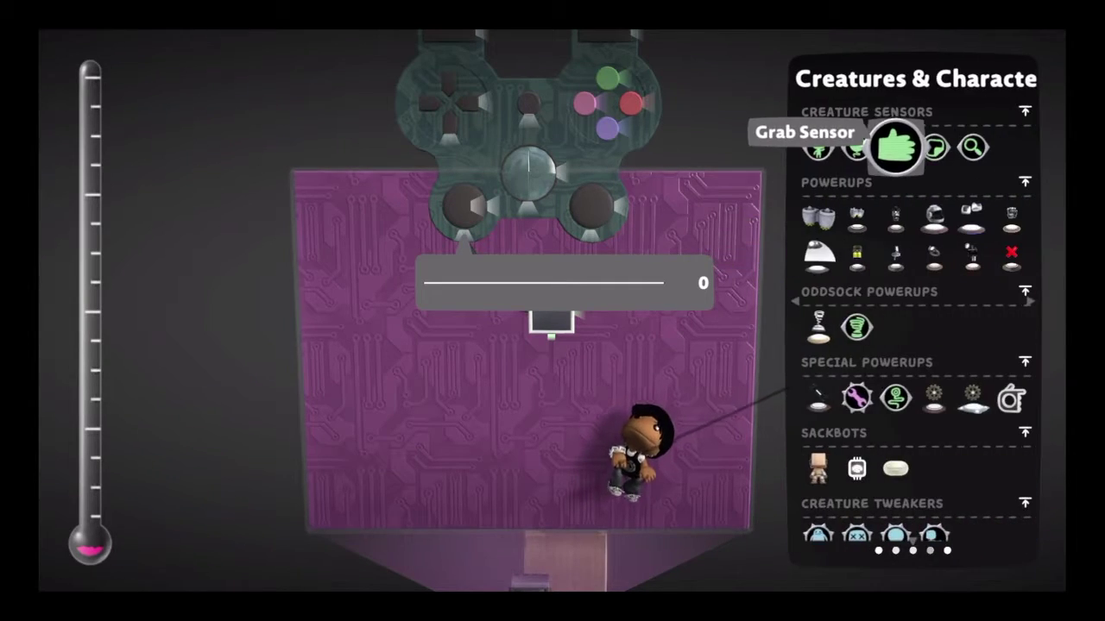
key("Right")
key("Left")
key("Left")
key("Left")
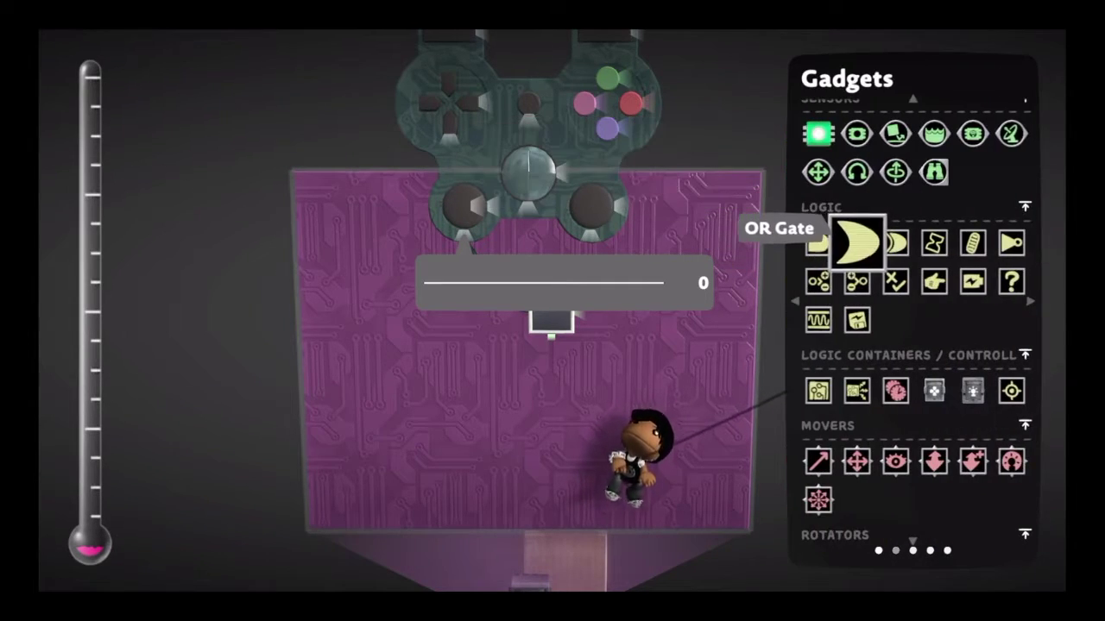
key("Right")
key("Escape")
Place a tall white Sticker Panel in the empty space beside the Controlinator's circuit board and open its settings.
key("Return")
key("Right")
key("Left")
key("Down")
key("Down")
key("Down")
key("Right")
key("Right")
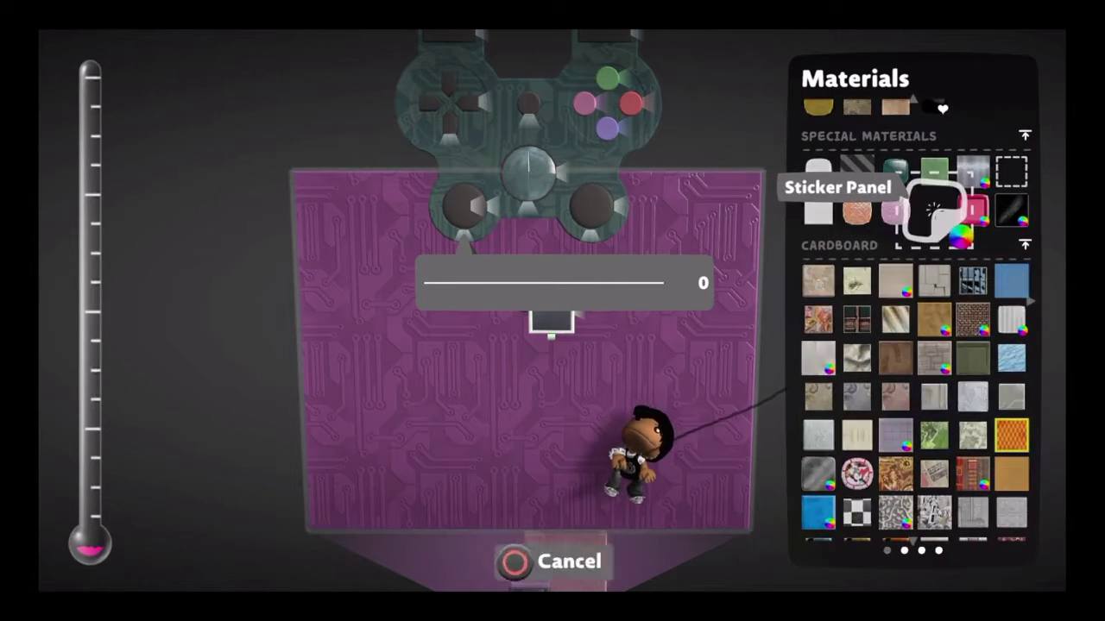
key("Return")
key("Return")
key("Right")
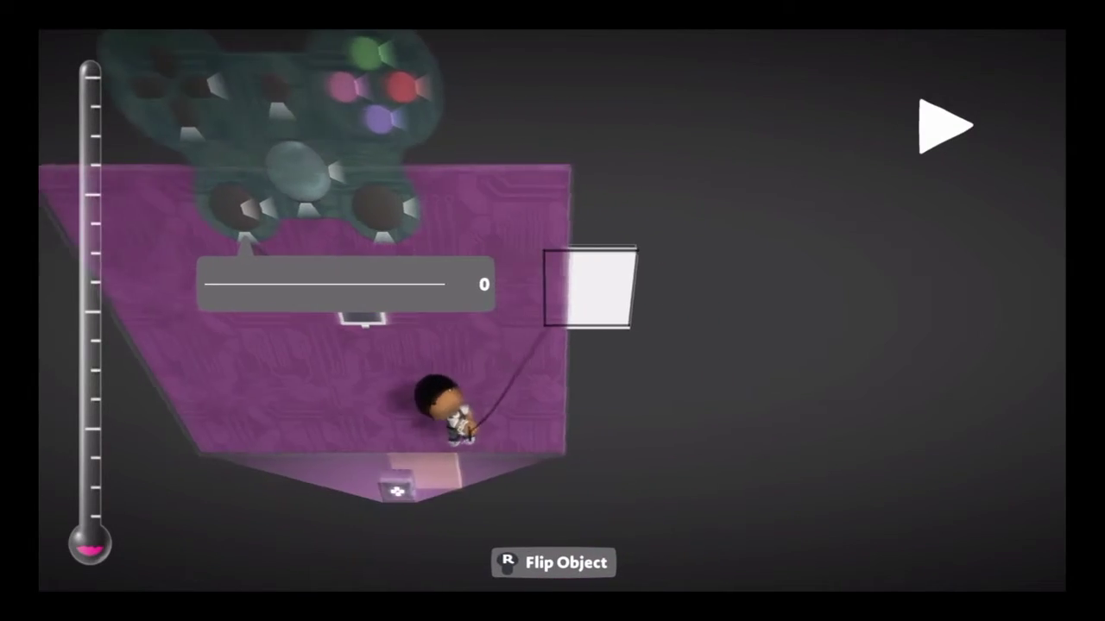
key("Return")
key("space")
key("BackSpace")
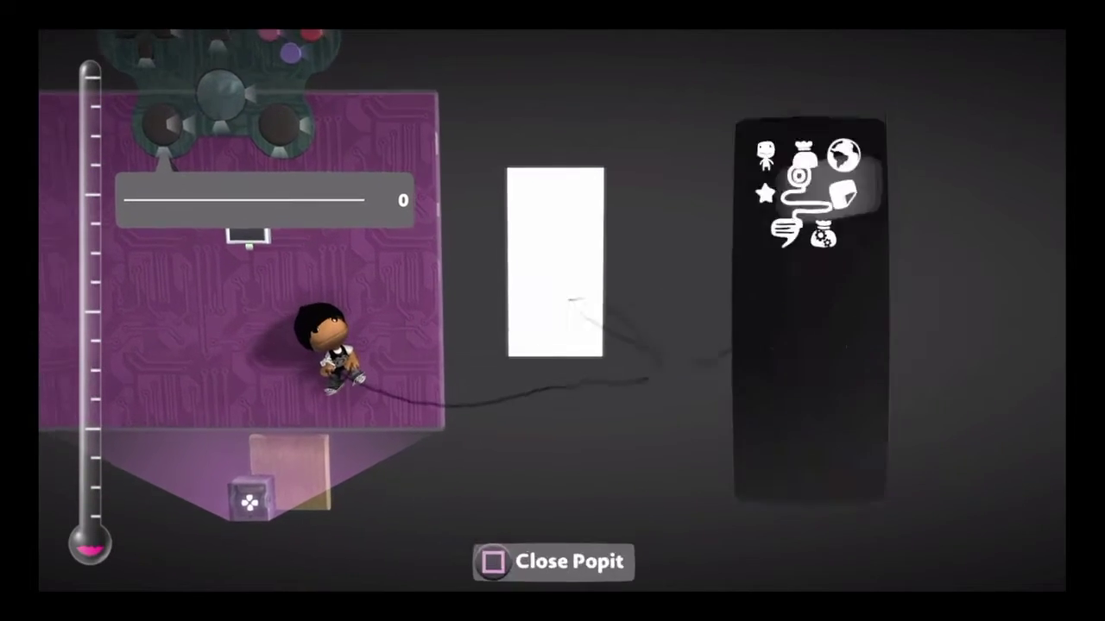
key("Return")
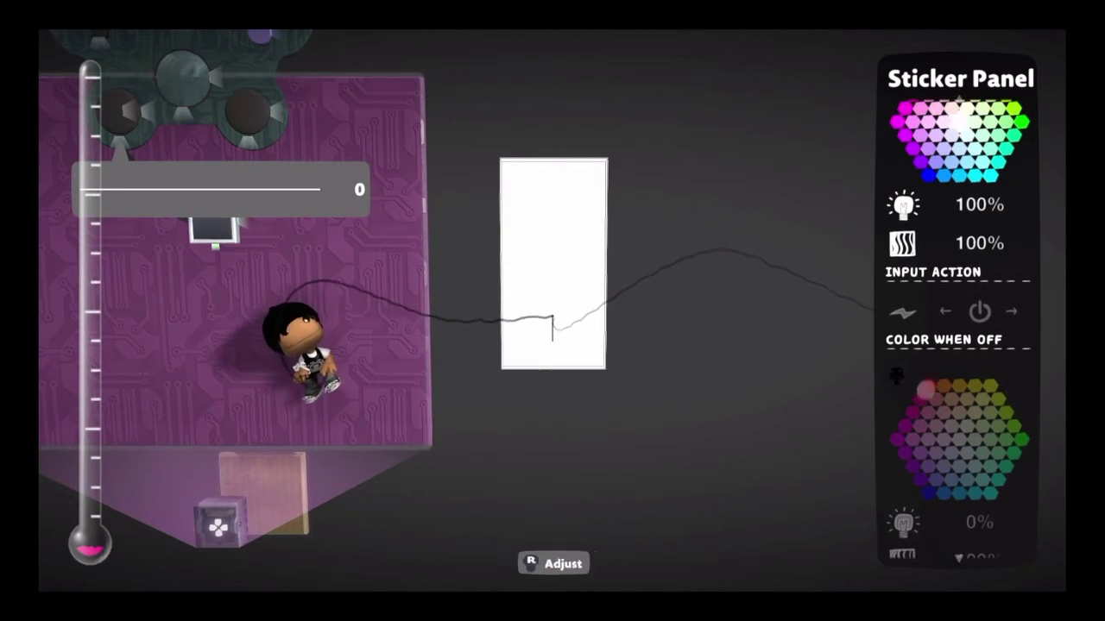
key("Up")
key("BackSpace")
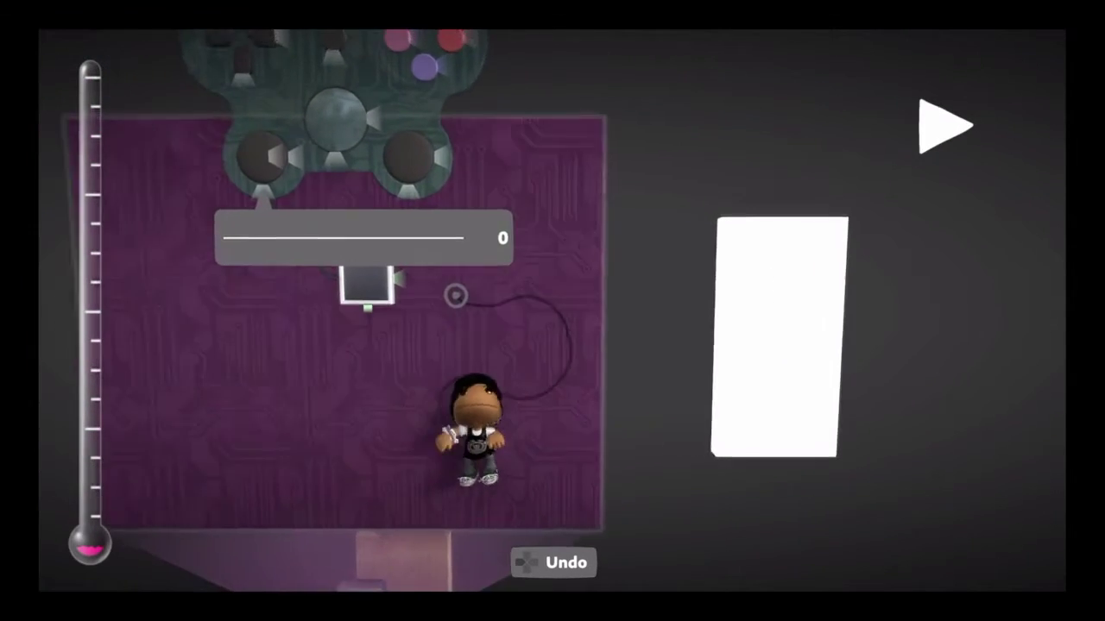
Place a Timer on the Controlinator's circuit board beside the microchip.
key("space")
key("Return")
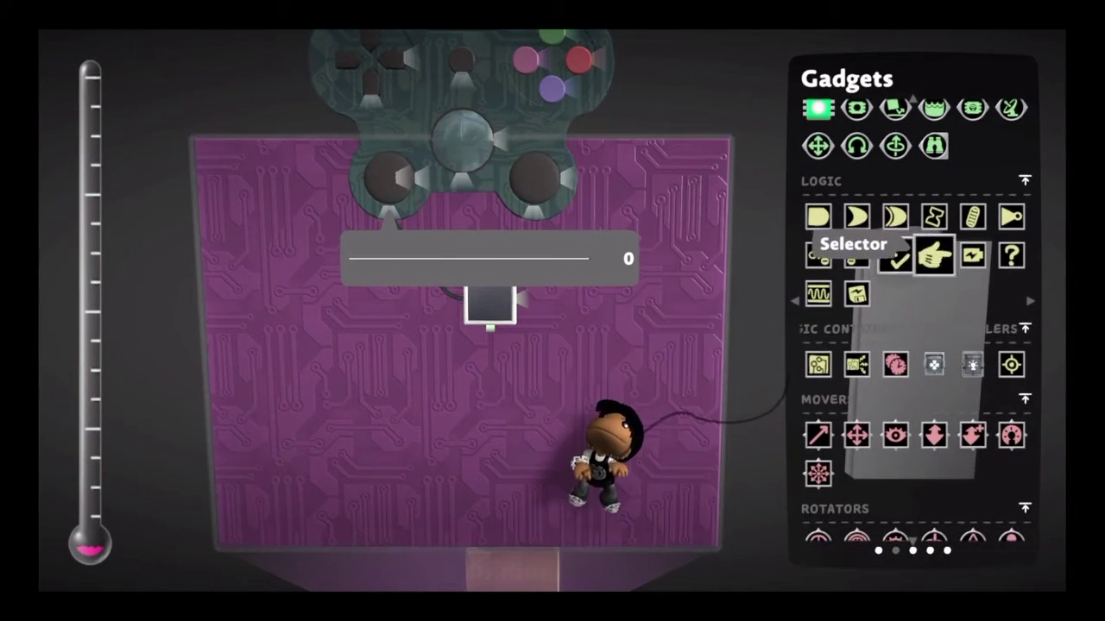
key("Up")
key("Return")
key("BackSpace")
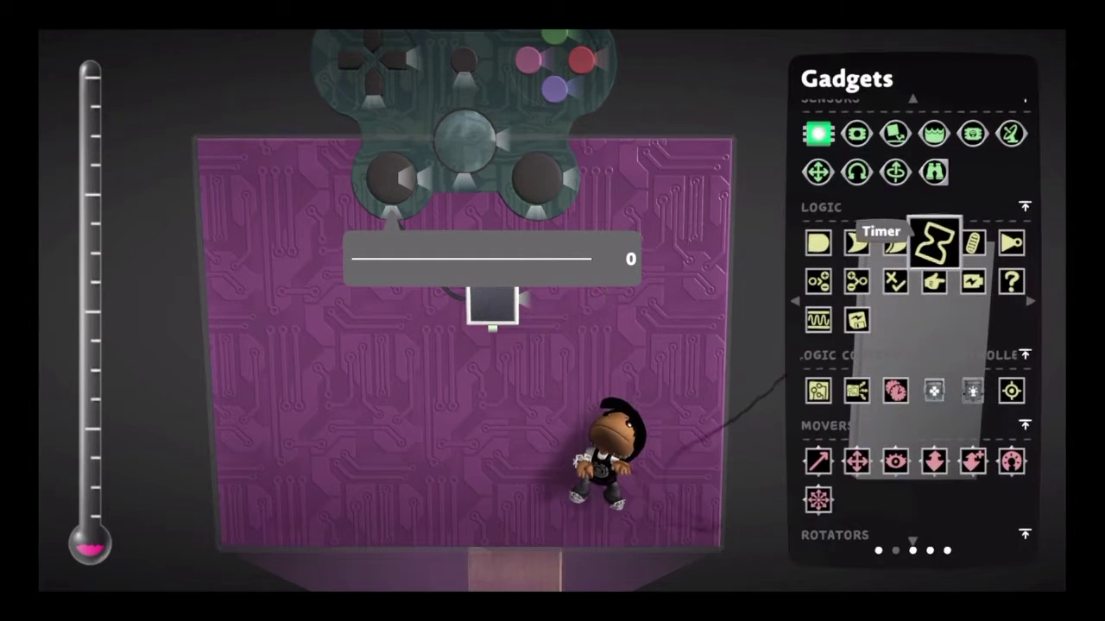
key("Down")
key("Up")
key("Return")
key("Right")
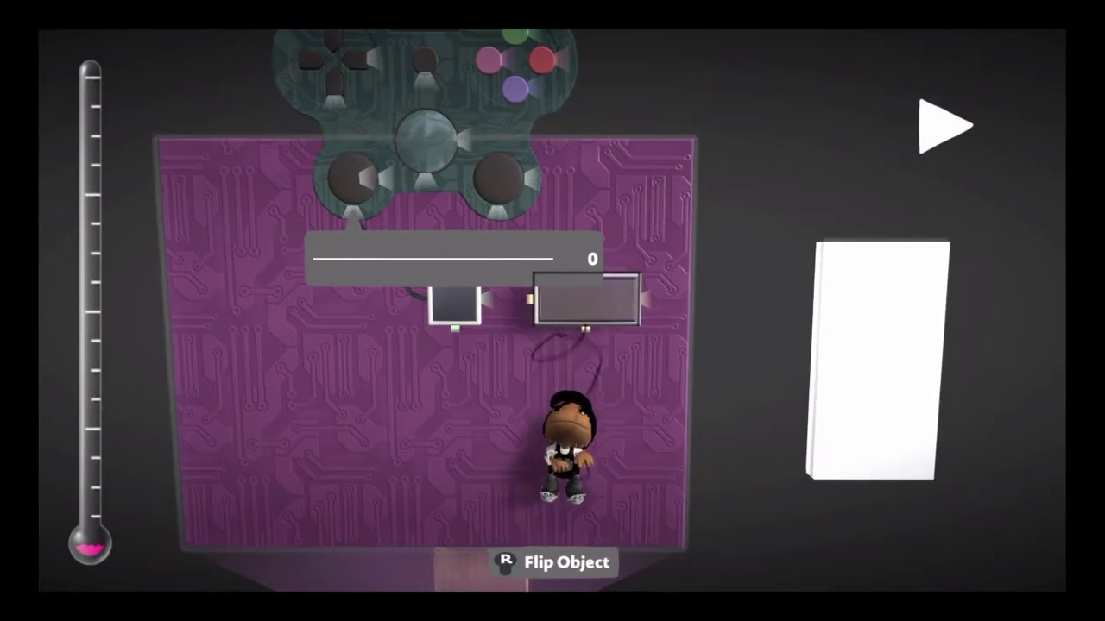
key("Return")
Set the Timer's input action to the two-arrow forwards/backwards option and wire the microchip's output into the Timer.
key("space")
key("space")
key("space")
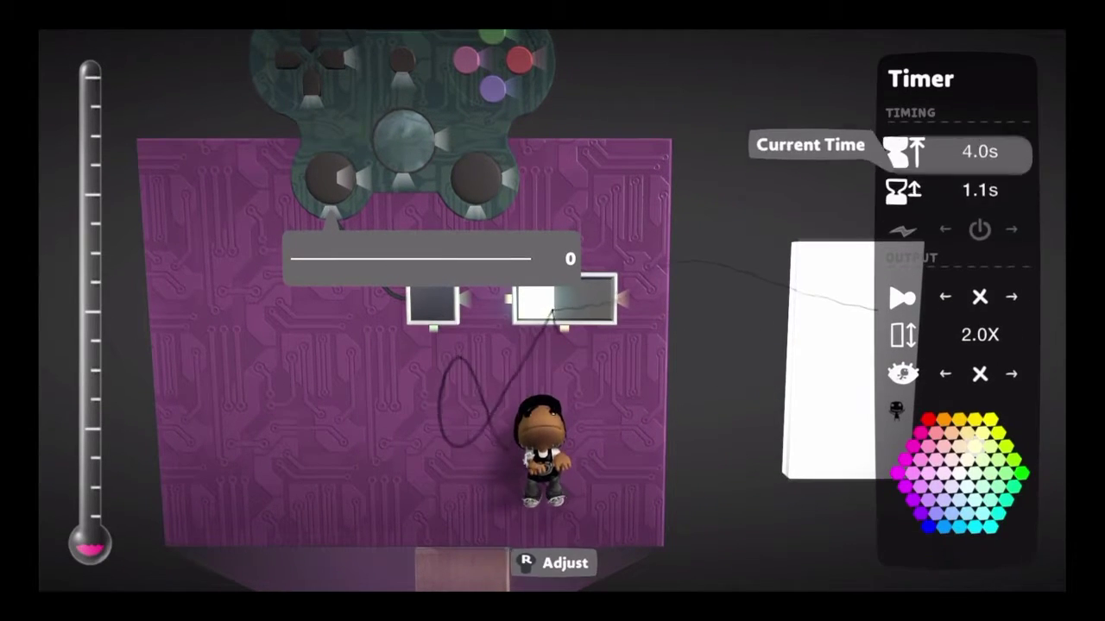
key("Down")
key("Down")
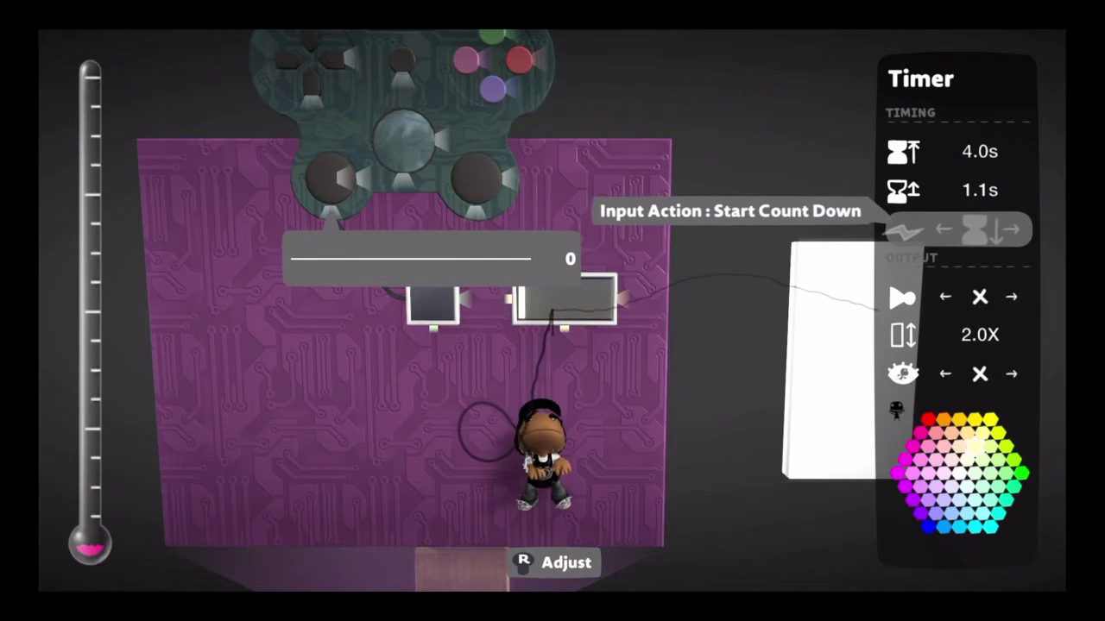
key("Escape")
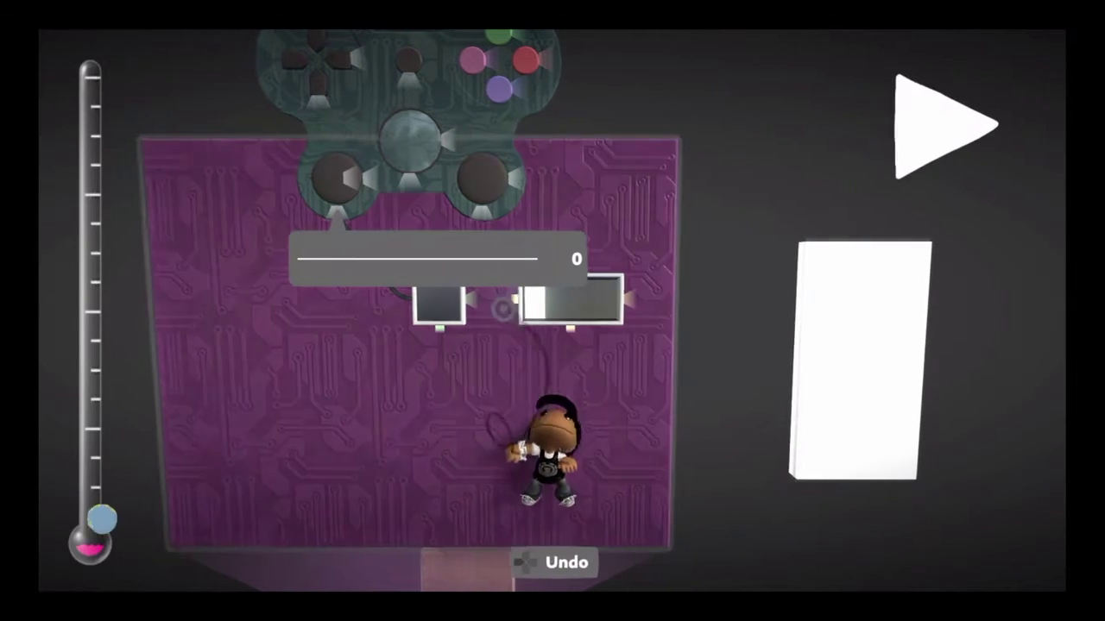
key("Return")
Set the Timer's current time to 0.0s and wire its output to the Sticker Panel.
key("space")
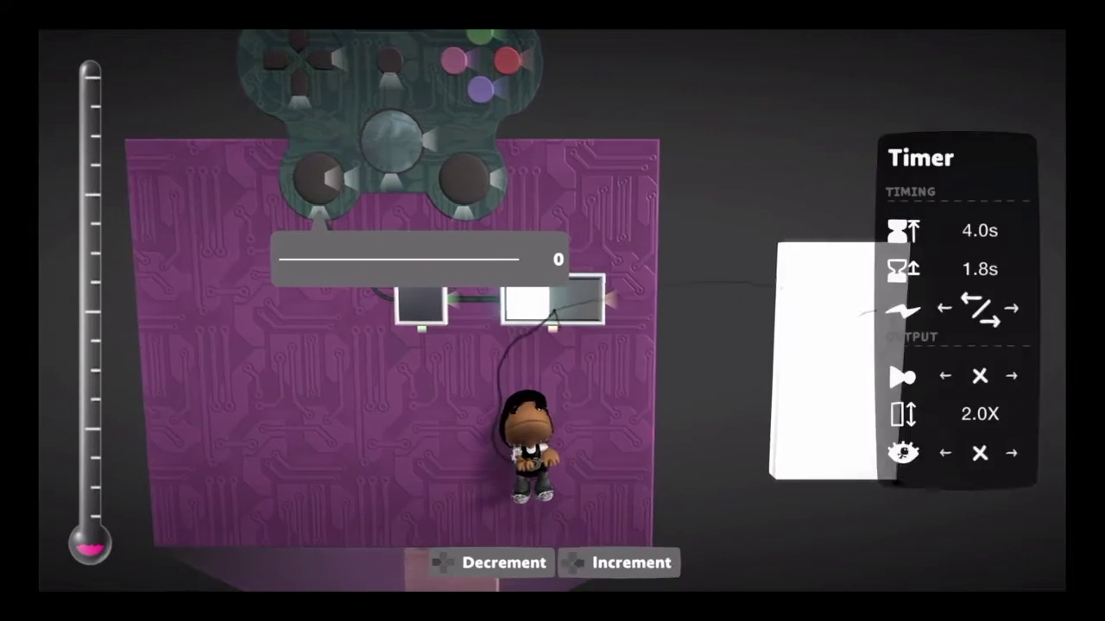
key("Down")
key("Up")
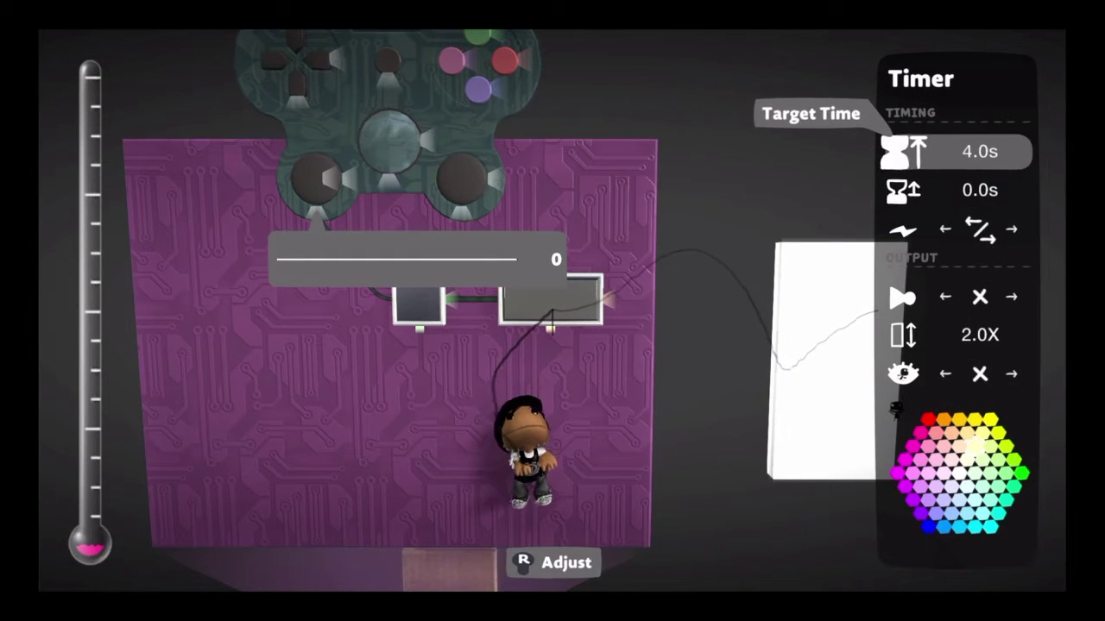
key("Escape")
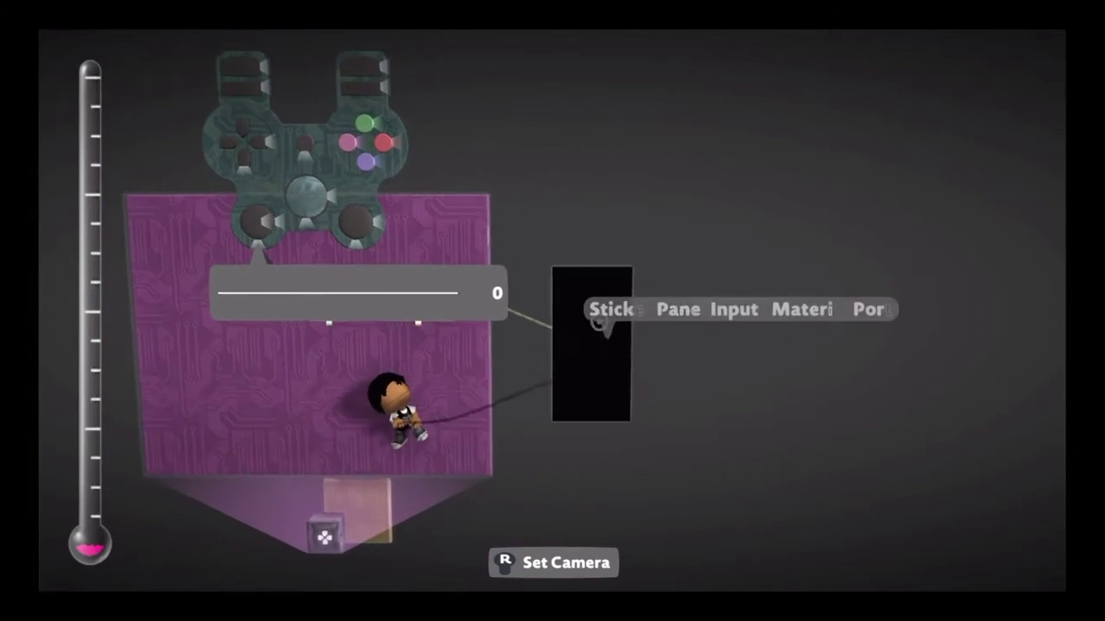
Operate the Controlinator's left stick up and down and examine the signal graph, the Timer and the Sticker Panel's brightness.
key("r")
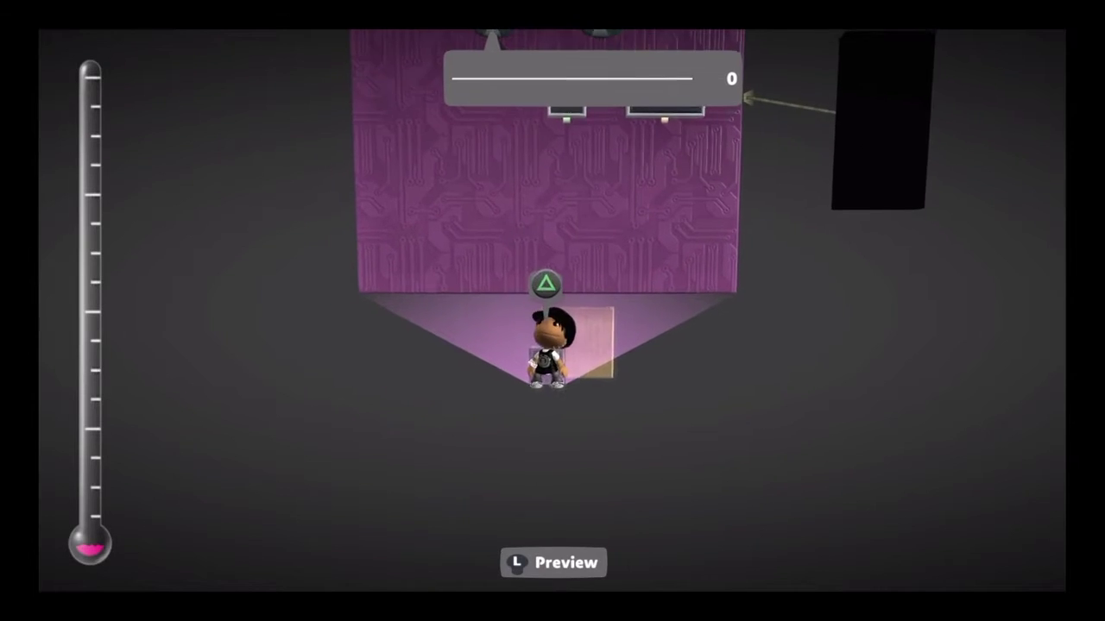
key("r")
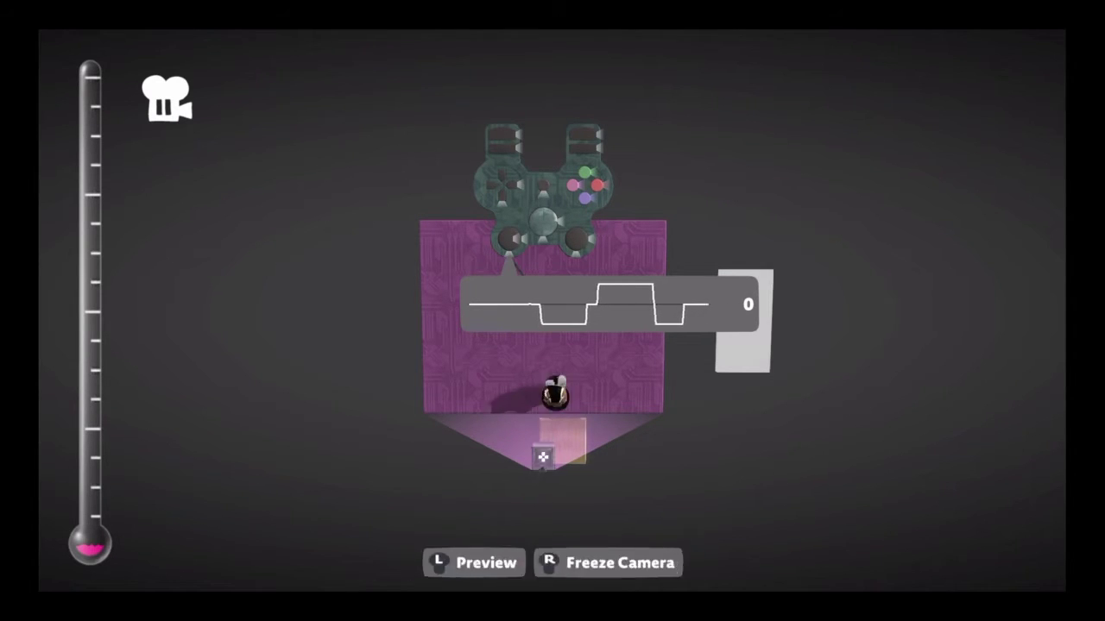
scroll(543, 456, "up", 5)
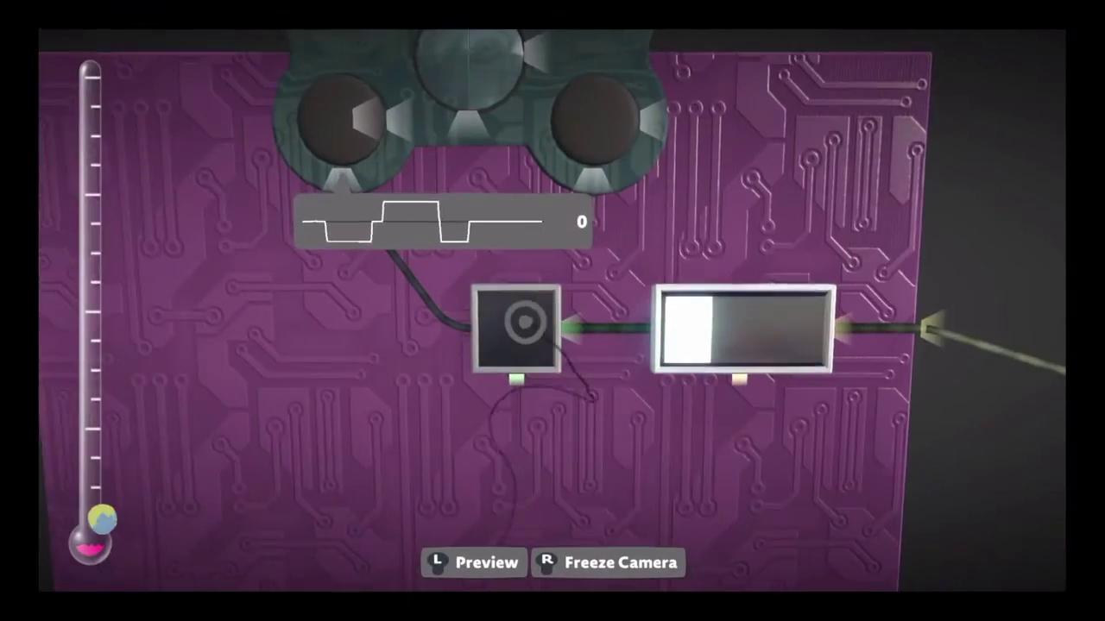
scroll(552, 310, "down", 5)
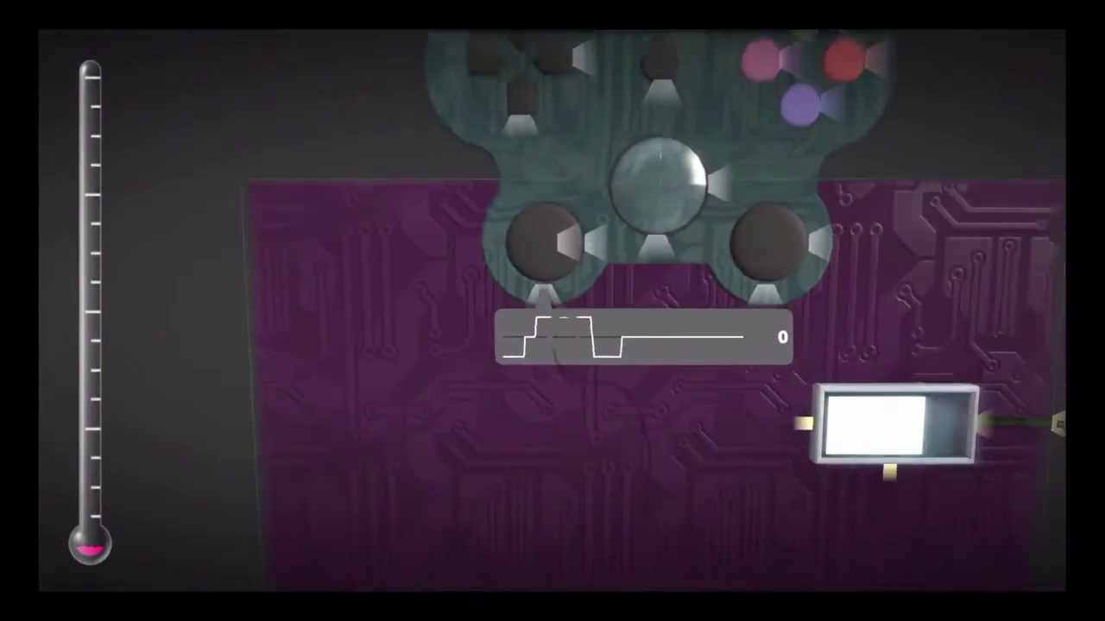
scroll(552, 310, "down", 5)
key("Escape")
key("Escape")
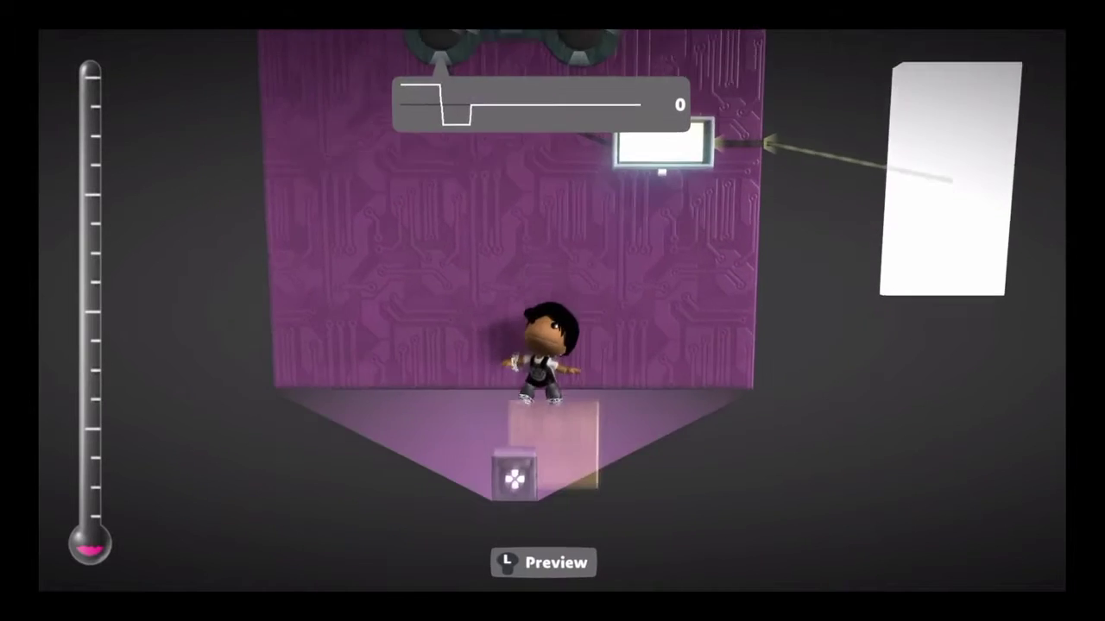
key("r")
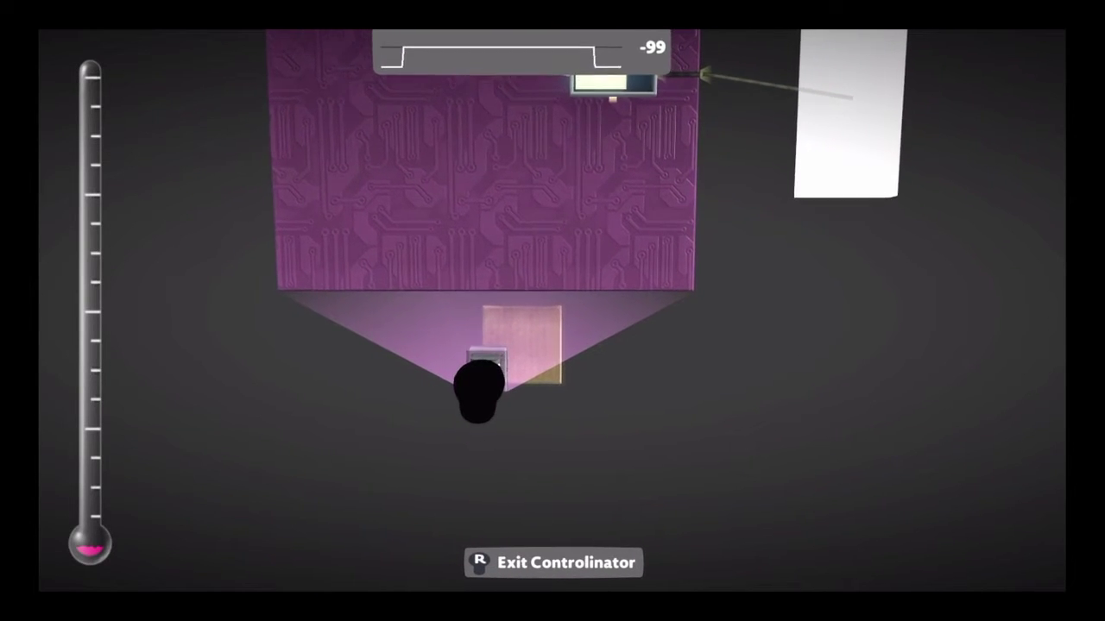
key("Escape")
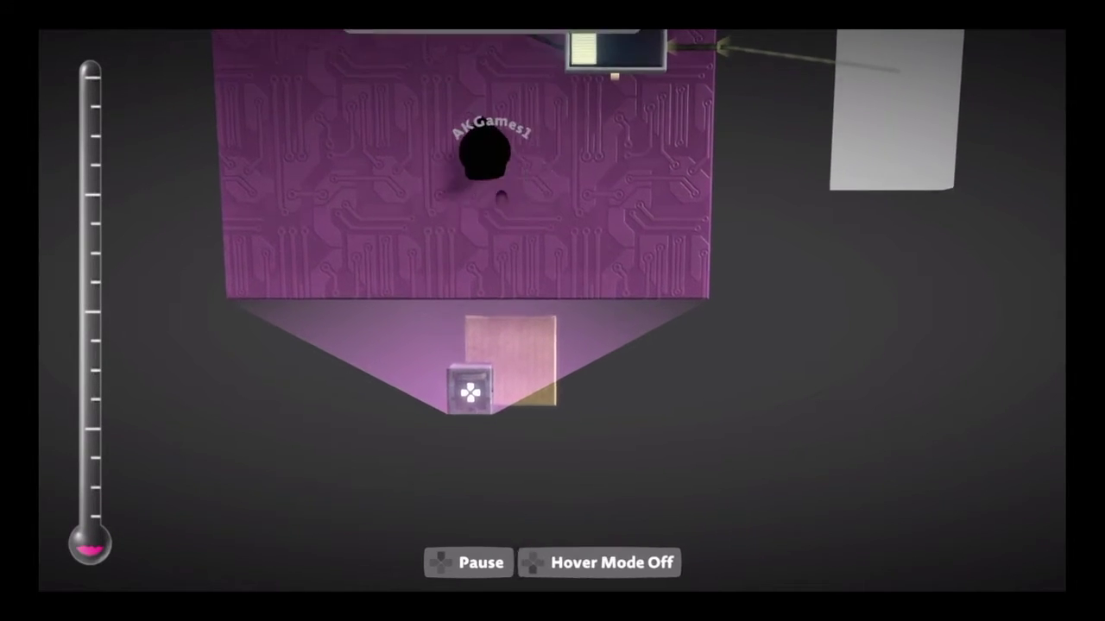
Move the microchip lower on the circuit board and remove the signal probe from the left stick's up/down output.
key("Escape")
key("Escape")
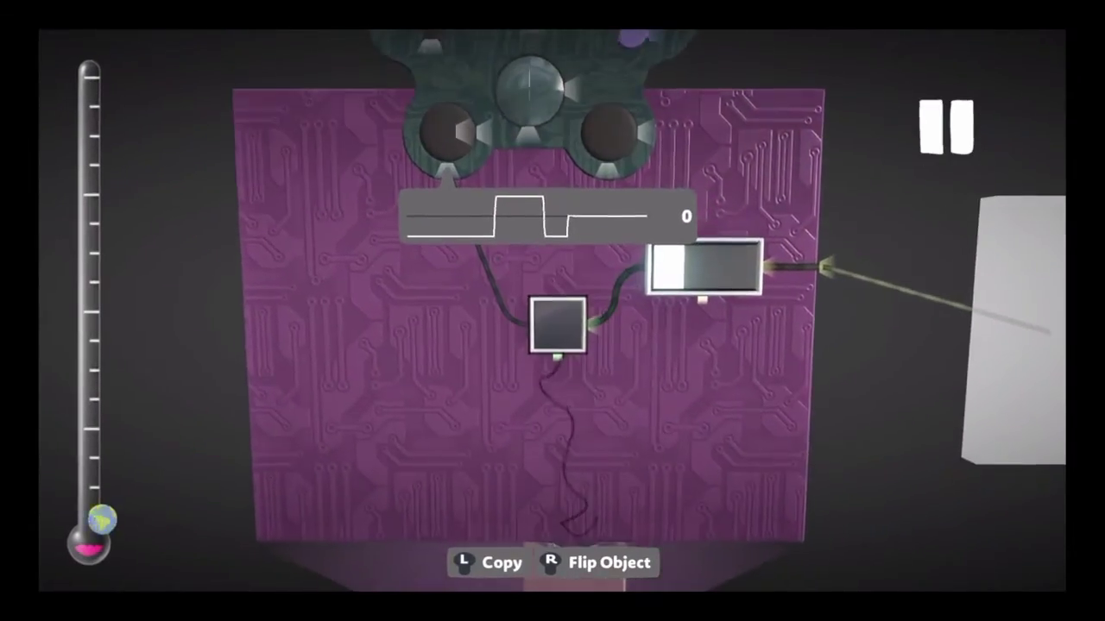
key("Return")
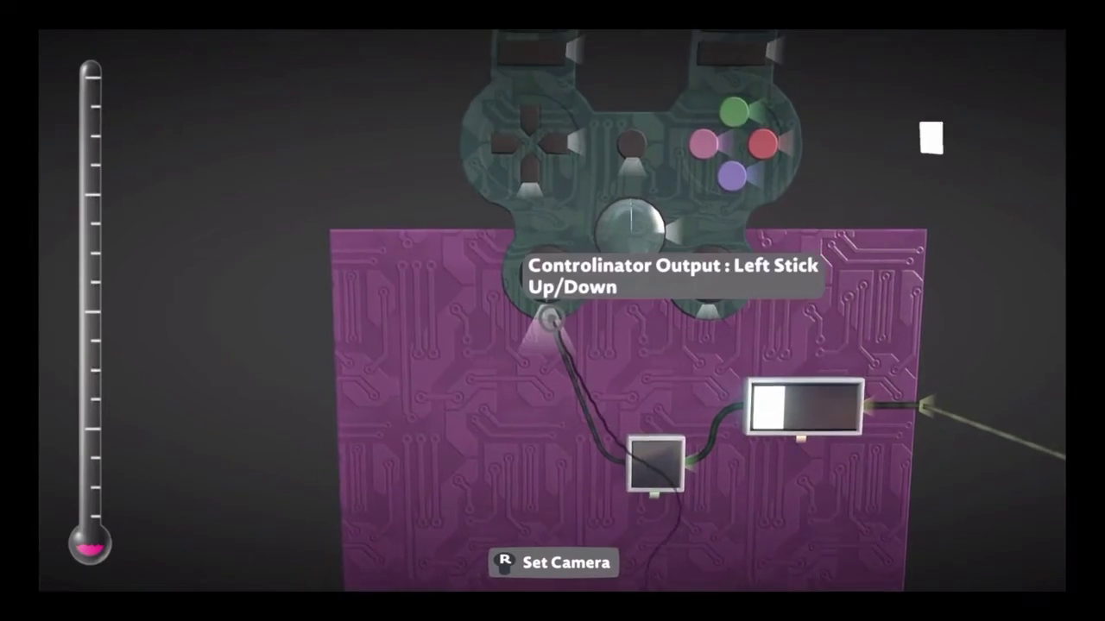
key("space")
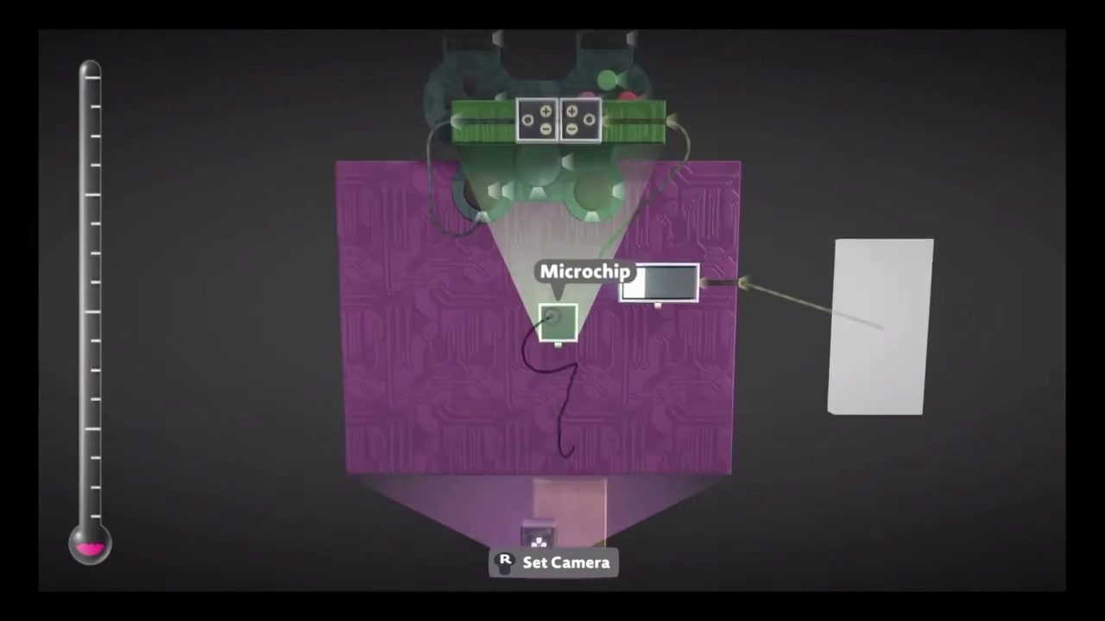
Close the microchip's circuit board, then paint two white crossed arrows on a new canvas and save the painting.
key("Return")
key("Escape")
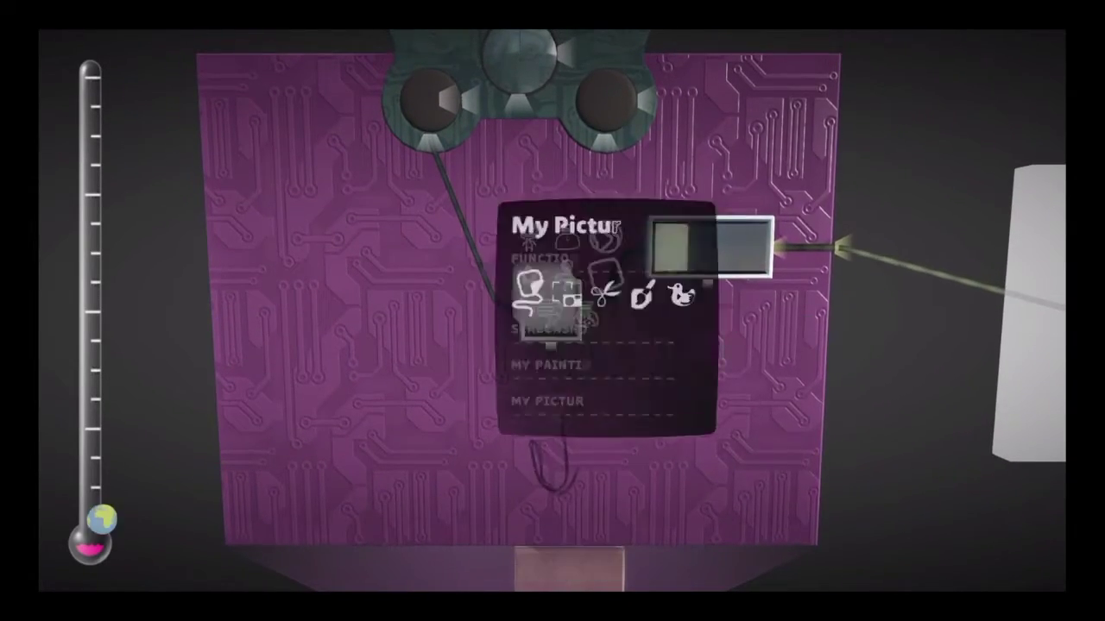
key("Return")
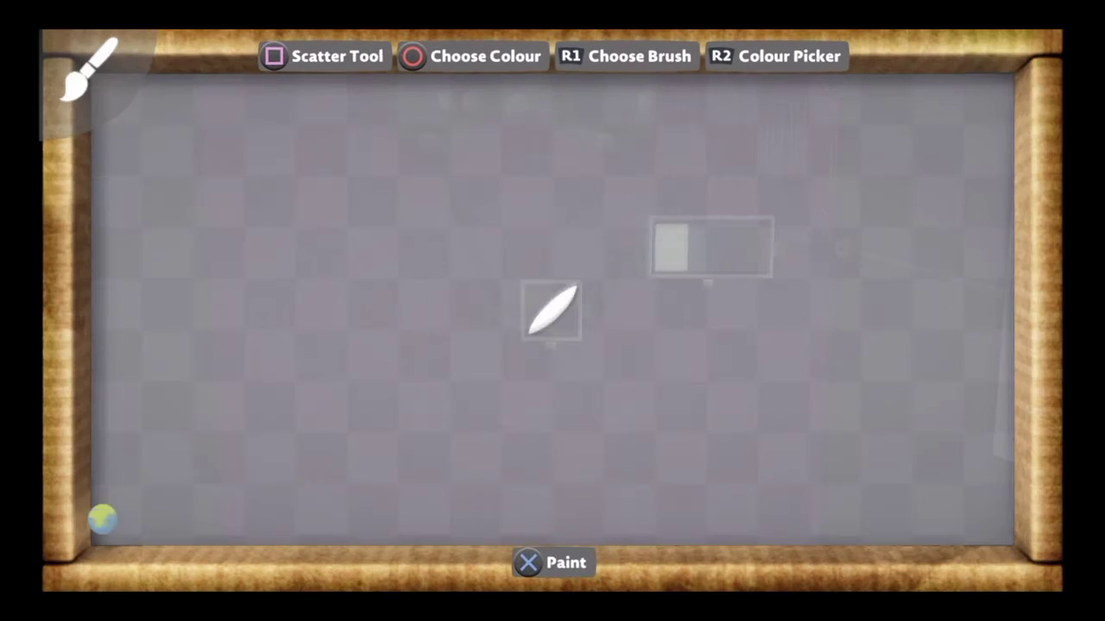
key("Escape")
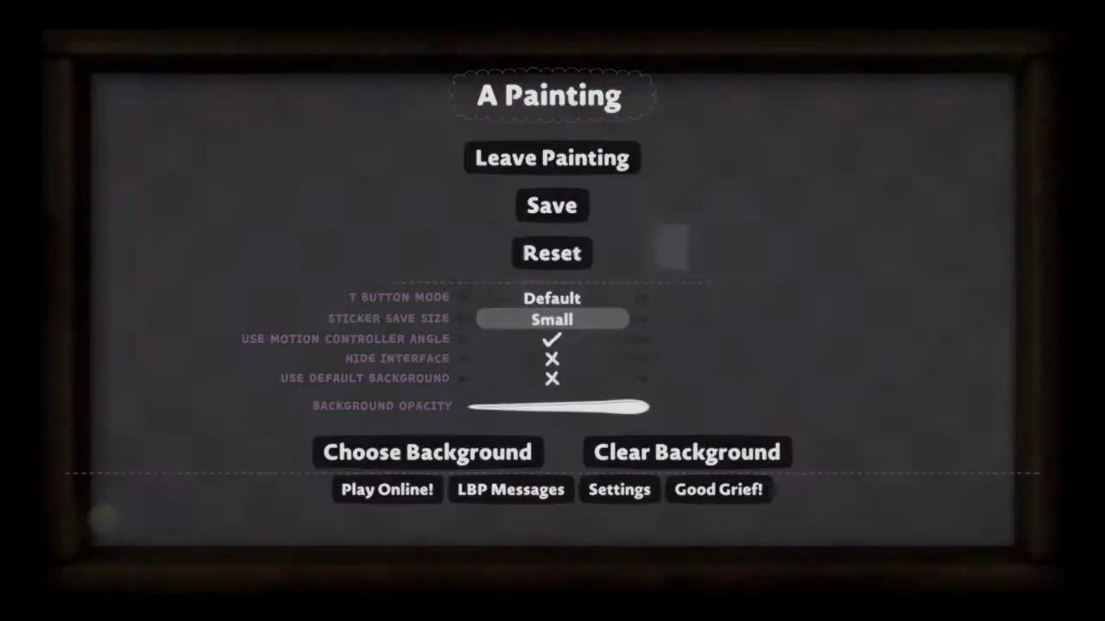
key("Escape")
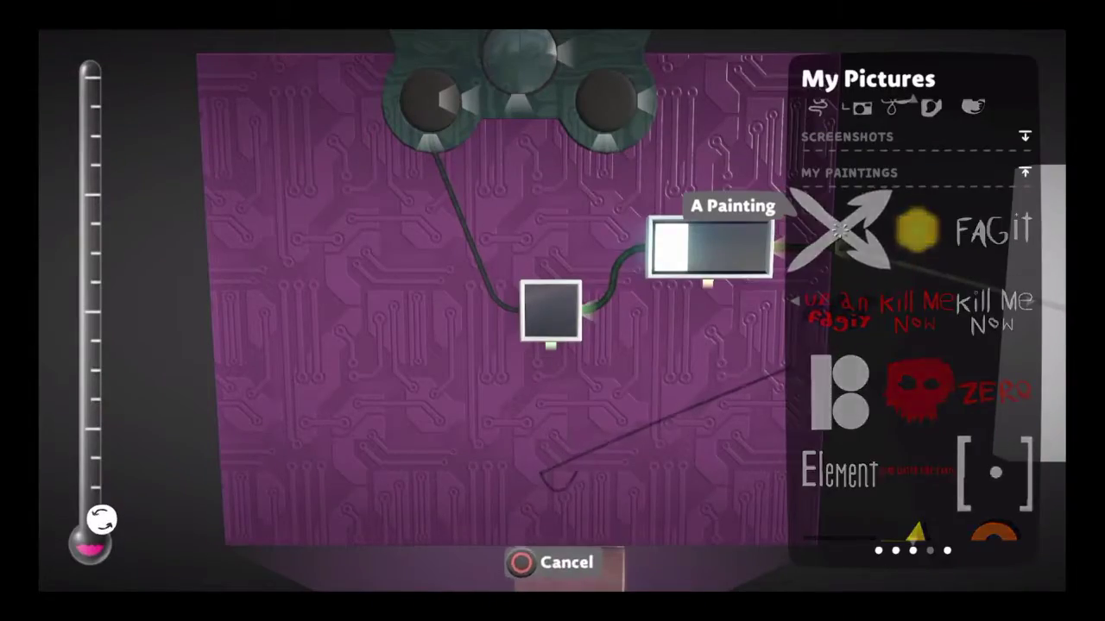
Stamp the white crossed-arrows painting onto the microchip's face and open the microchip's tweak settings.
key("Return")
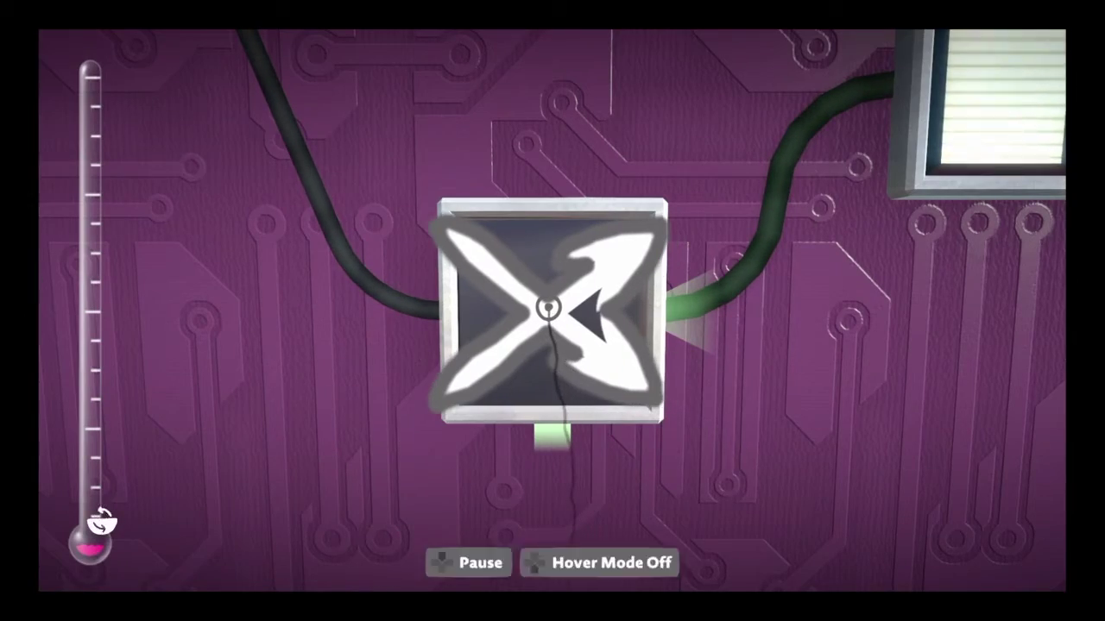
key("Return")
key("Escape")
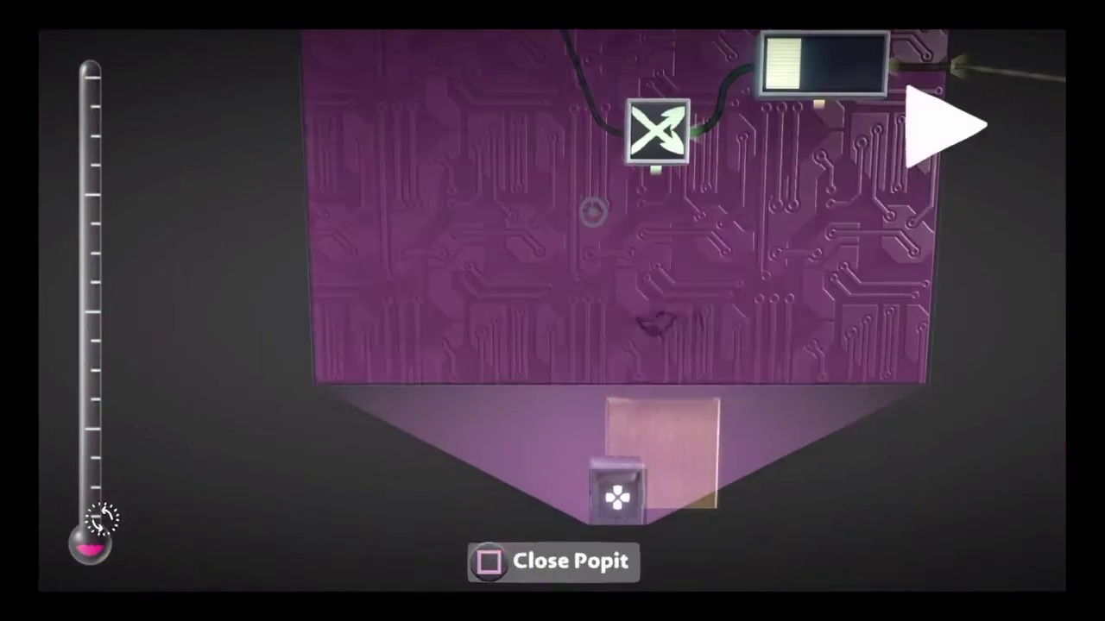
key("Return")
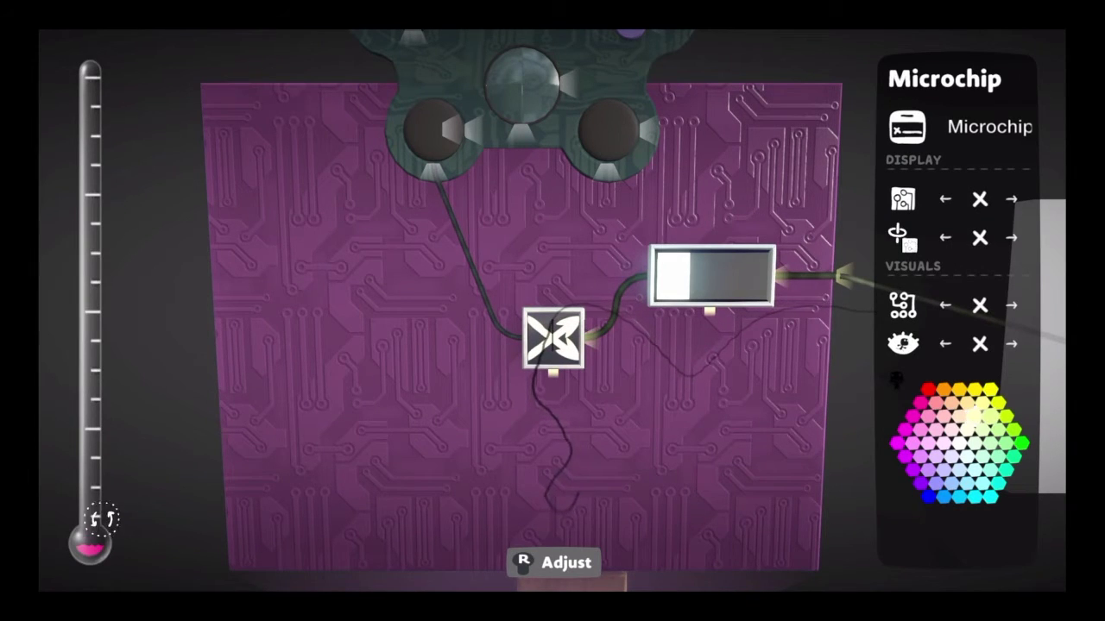
key("Escape")
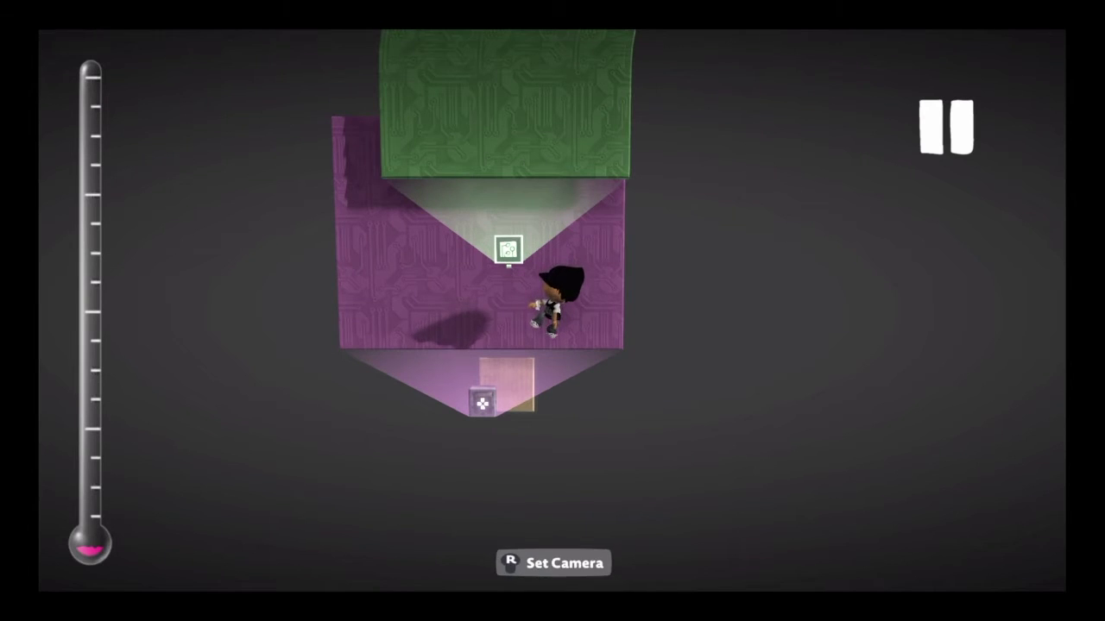
Place a Timer from the Logic gadgets on the new microchip's green circuit board.
key("Return")
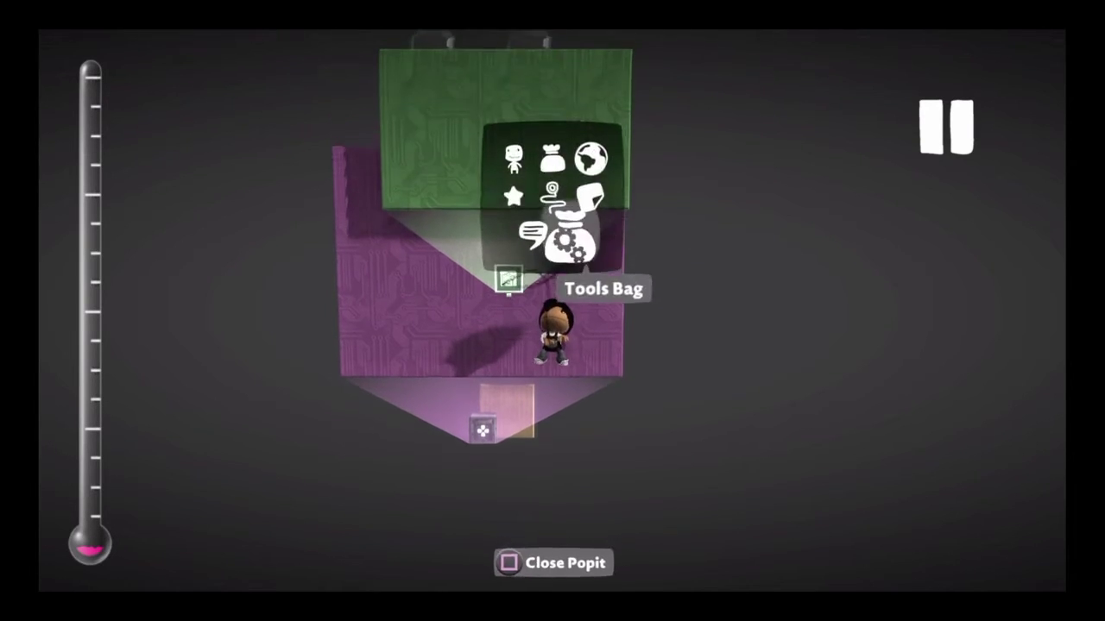
key("Return")
key("Down")
key("Up")
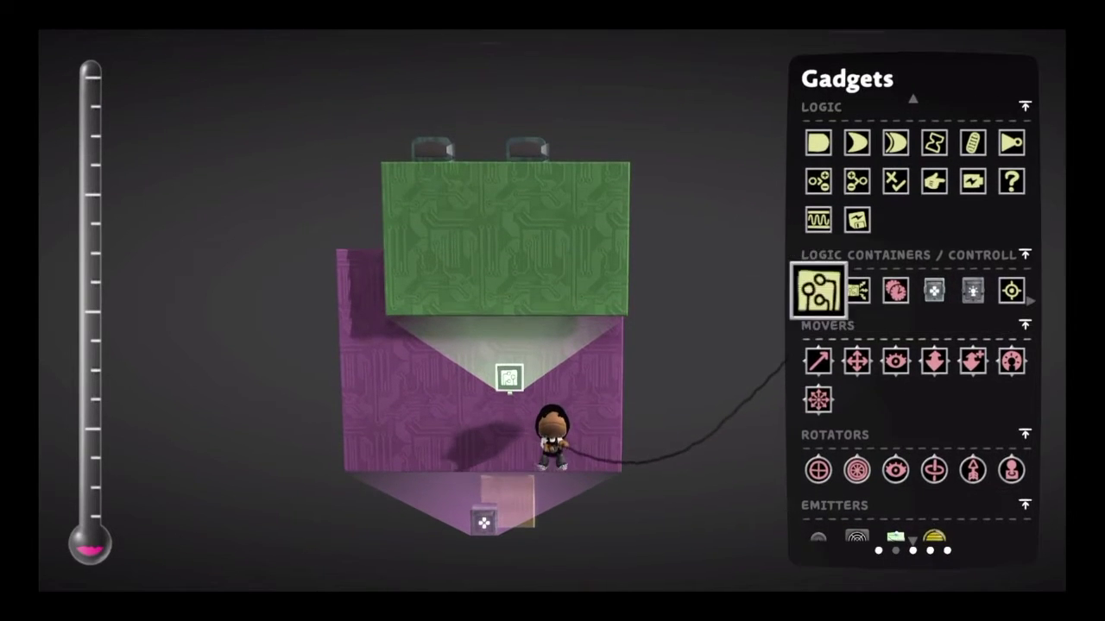
key("Up")
key("Up")
key("Up")
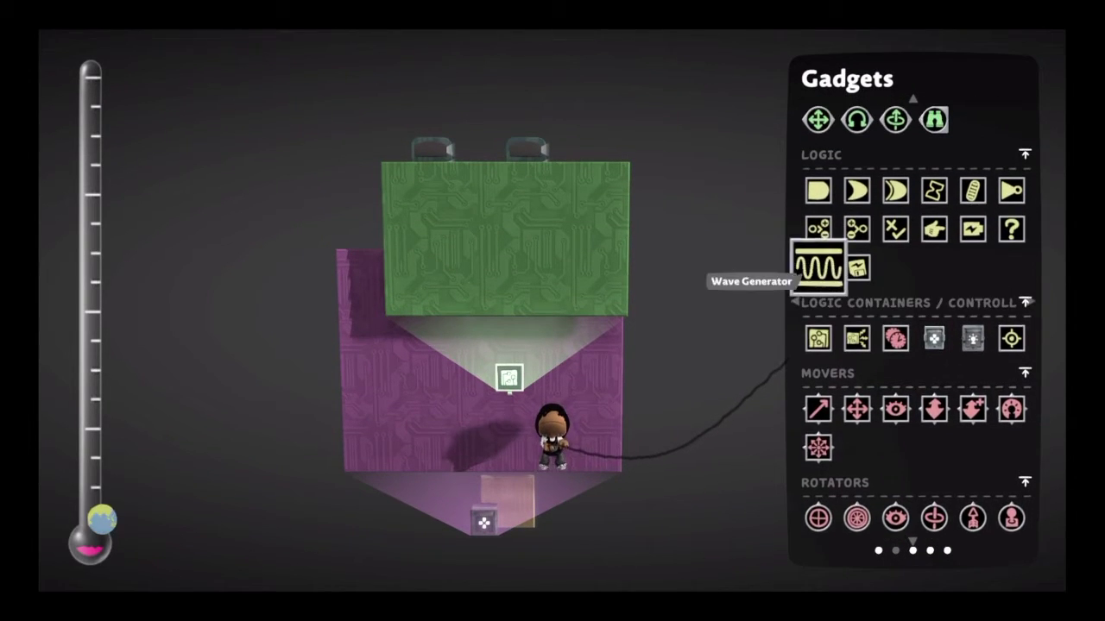
key("Right")
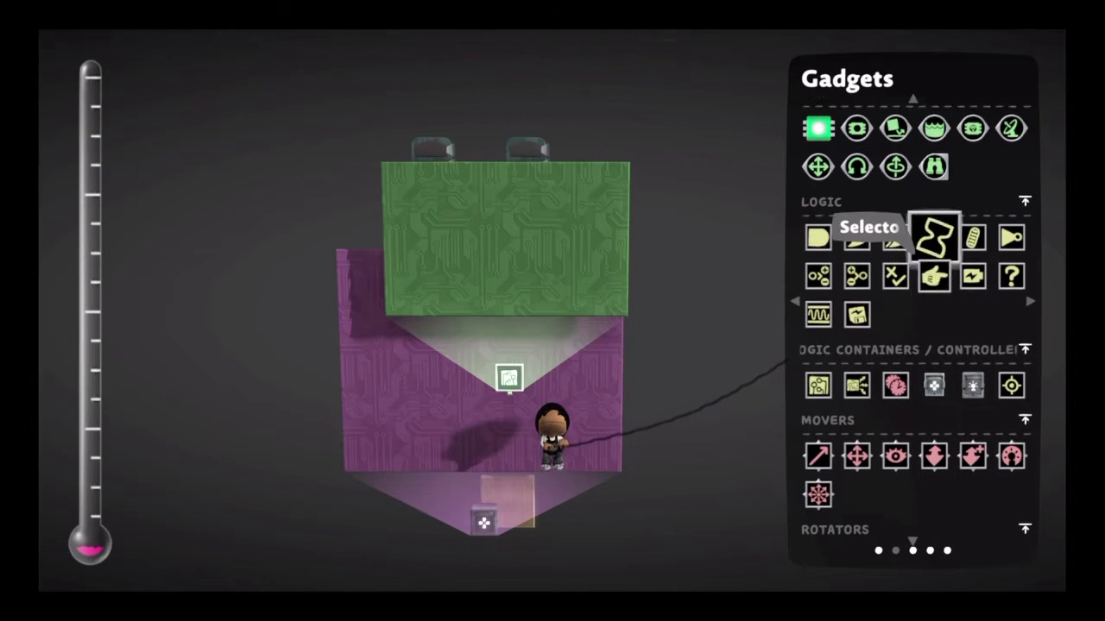
key("Down")
key("Right")
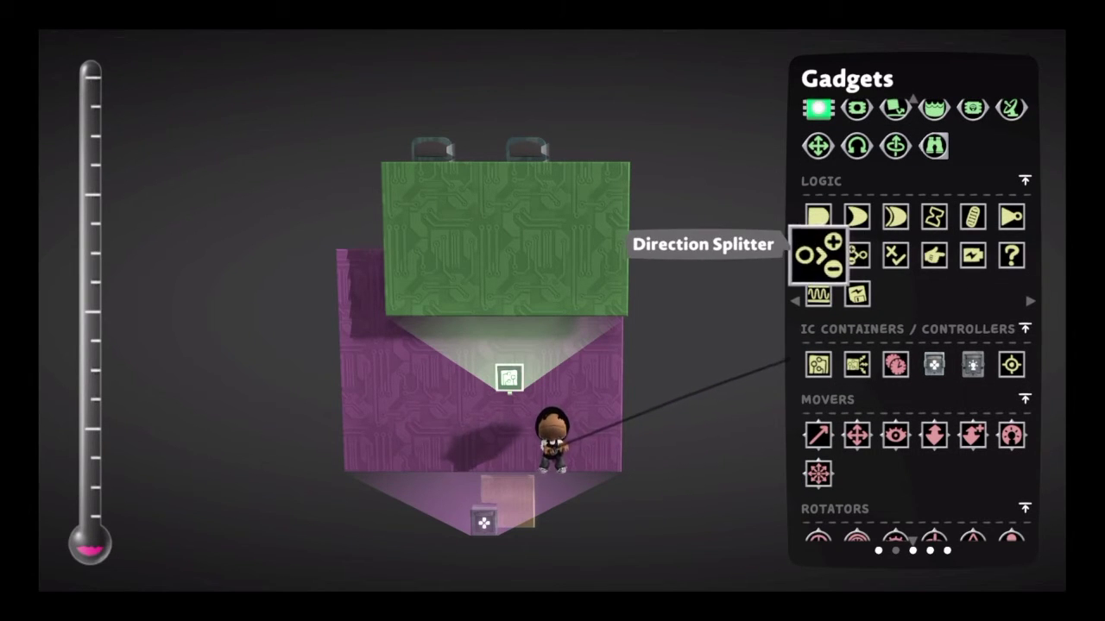
key("Right")
key("Right")
key("Up")
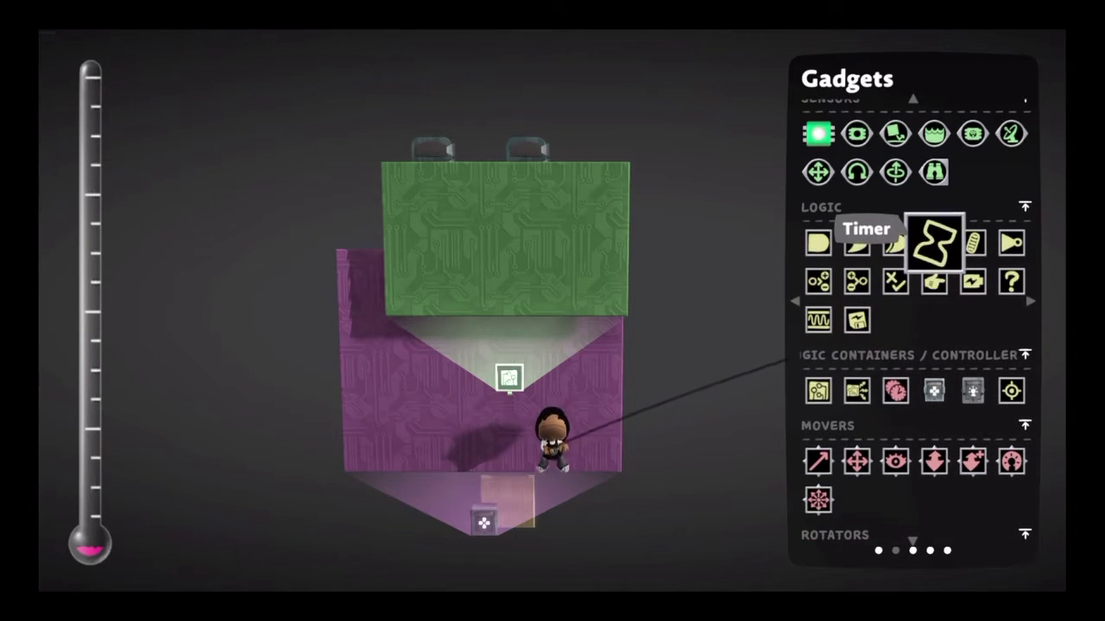
key("Return")
key("Return")
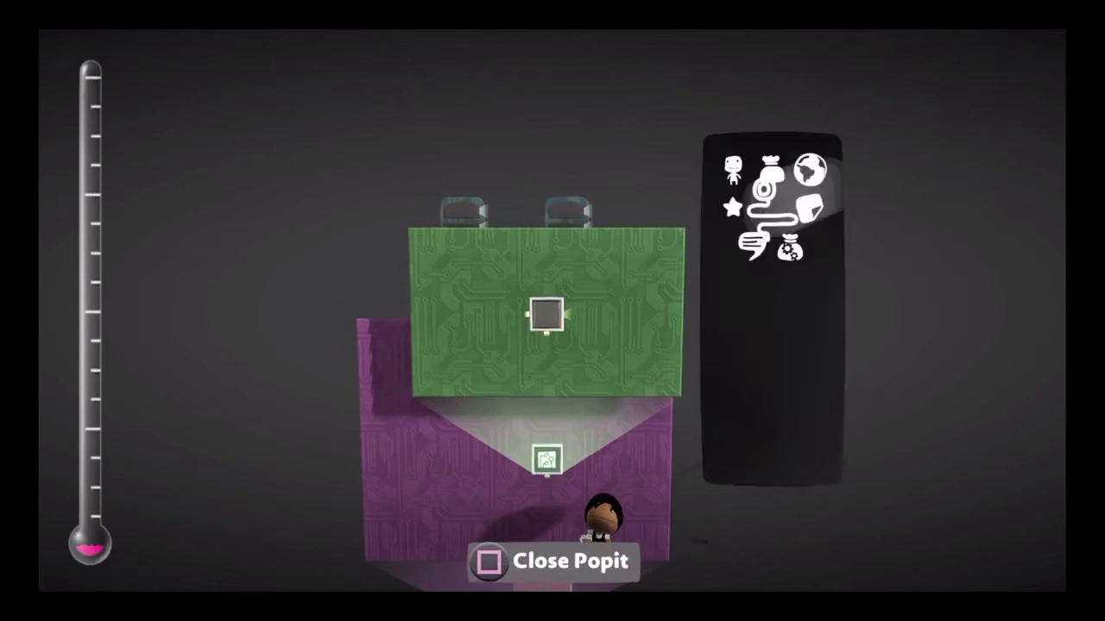
Set the Timer's target time and current time to 0.1s.
key("Escape")
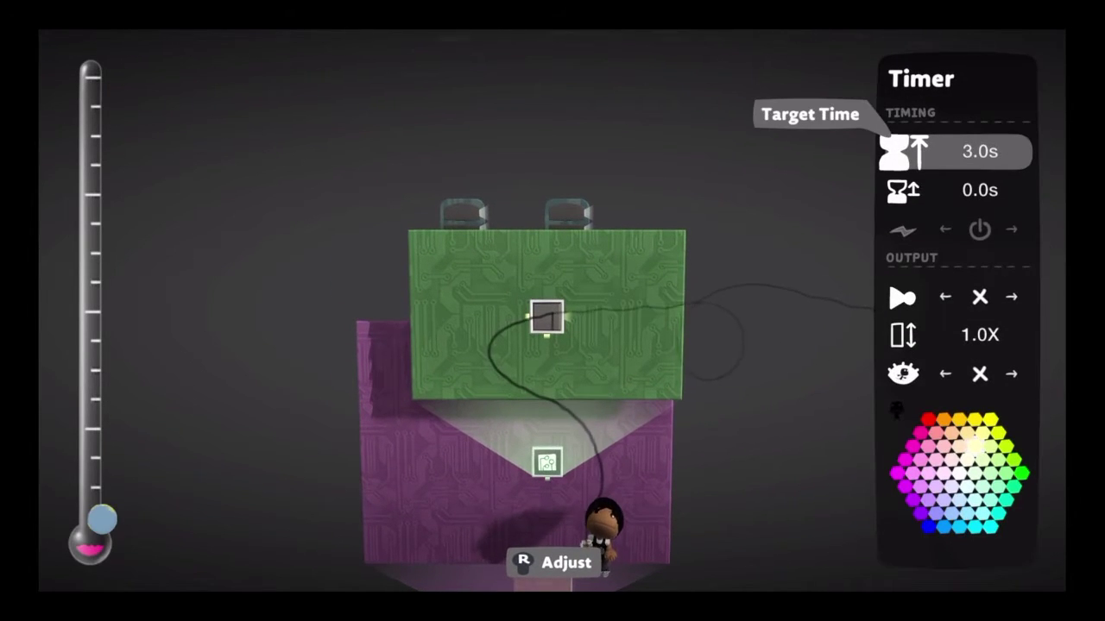
key("Escape")
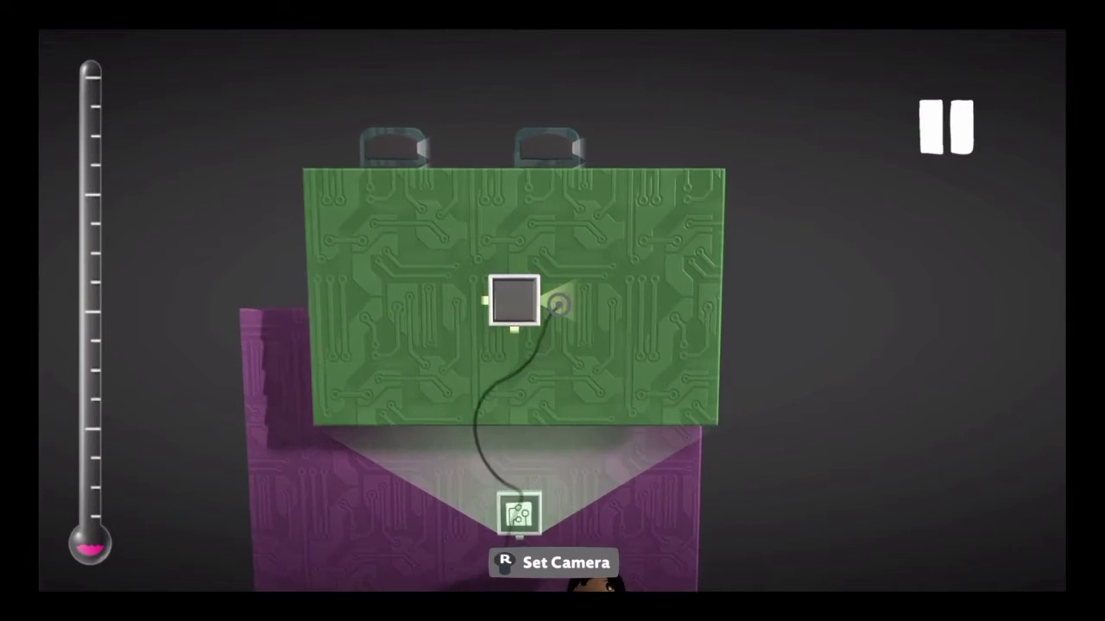
key("Return")
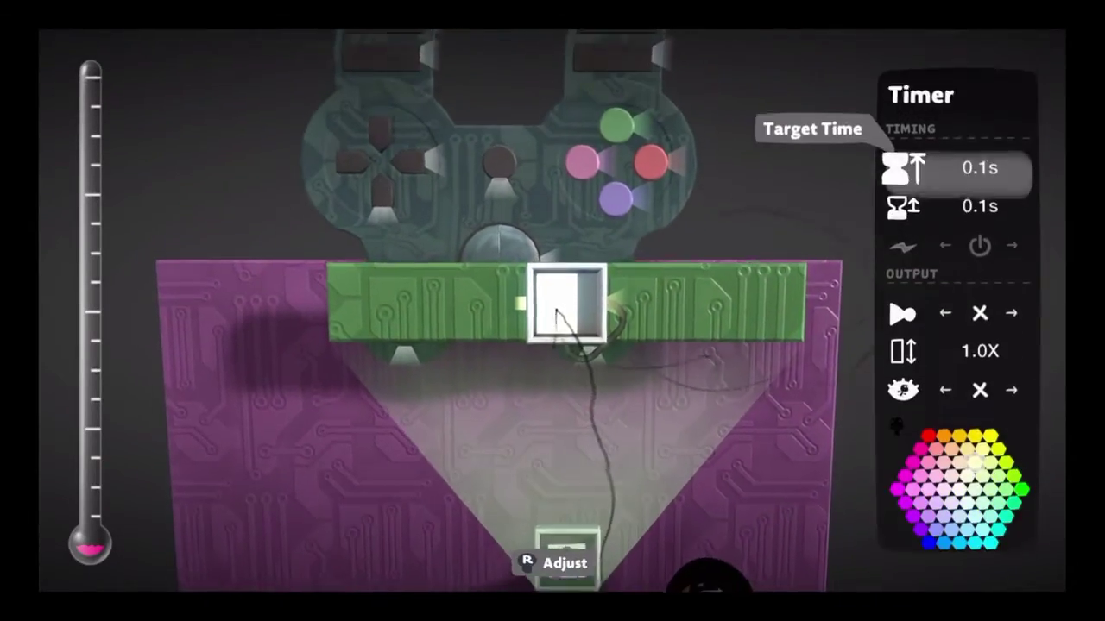
key("Down")
key("Escape")
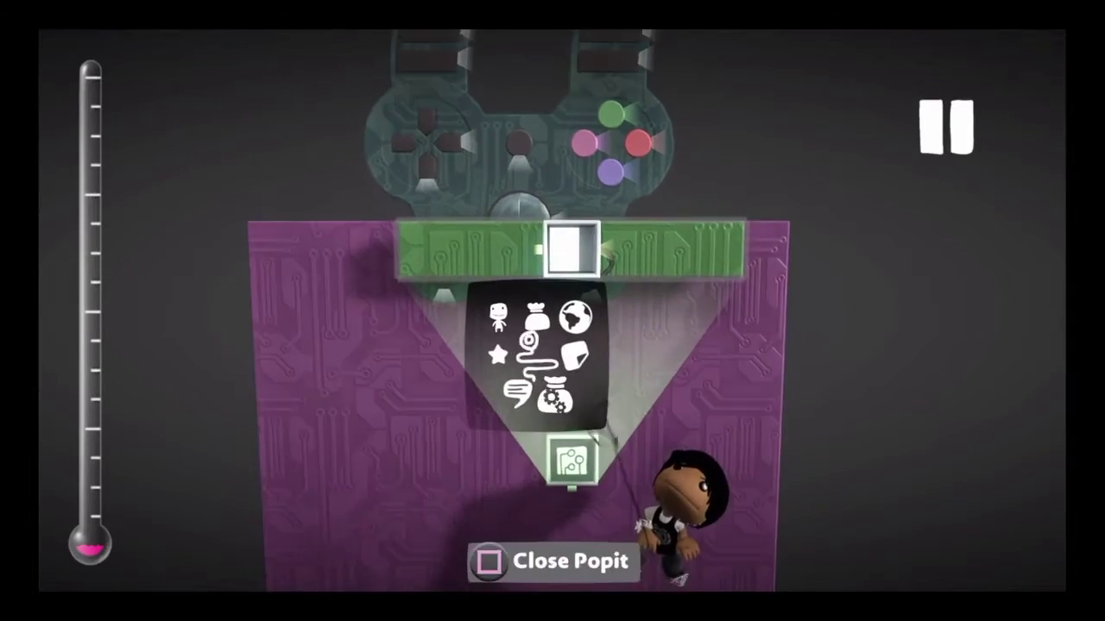
Place a Battery on the purple circuit board beside the new microchip.
key("Return")
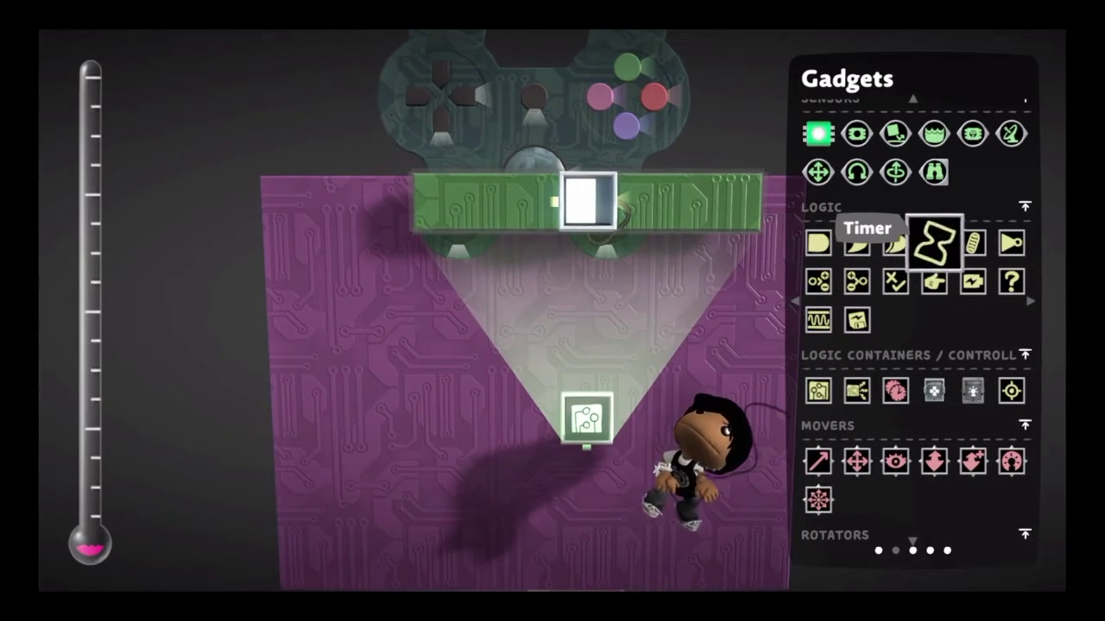
key("Down")
key("Right")
key("Return")
key("Return")
key("Escape")
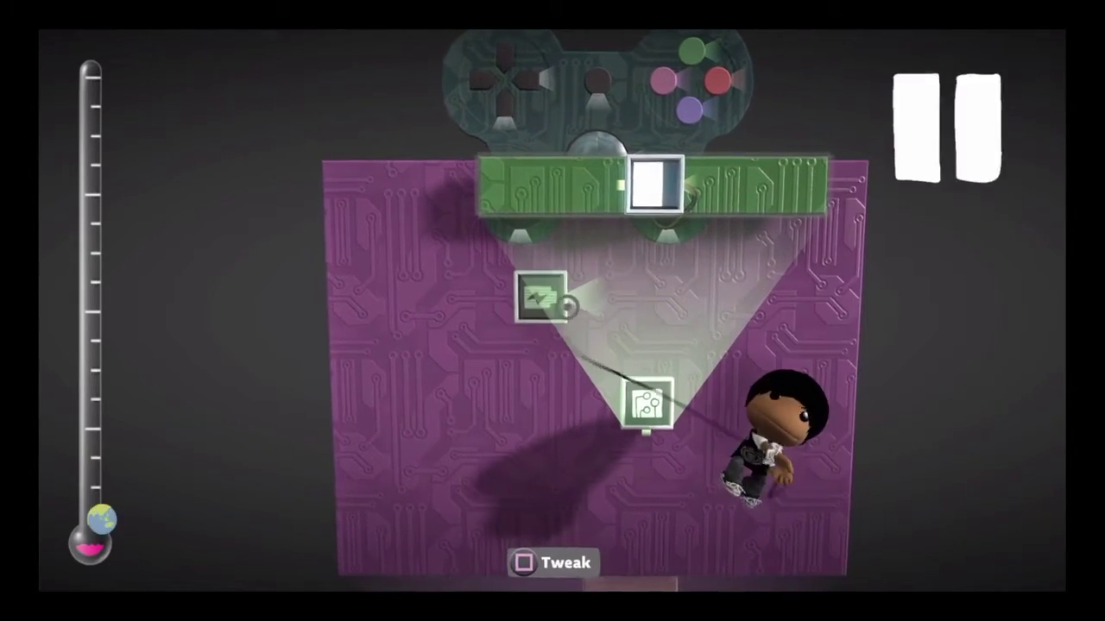
key("Return")
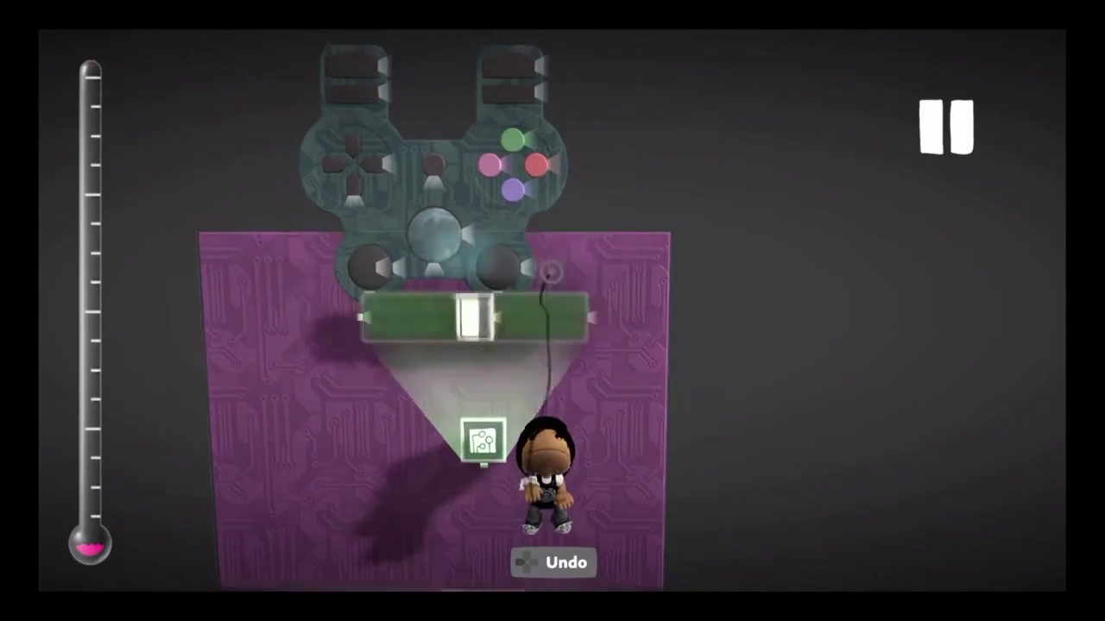
Close the new microchip's circuit board and clear the icon from its face.
key("Escape")
key("Tab")
key("Return")
key("Escape")
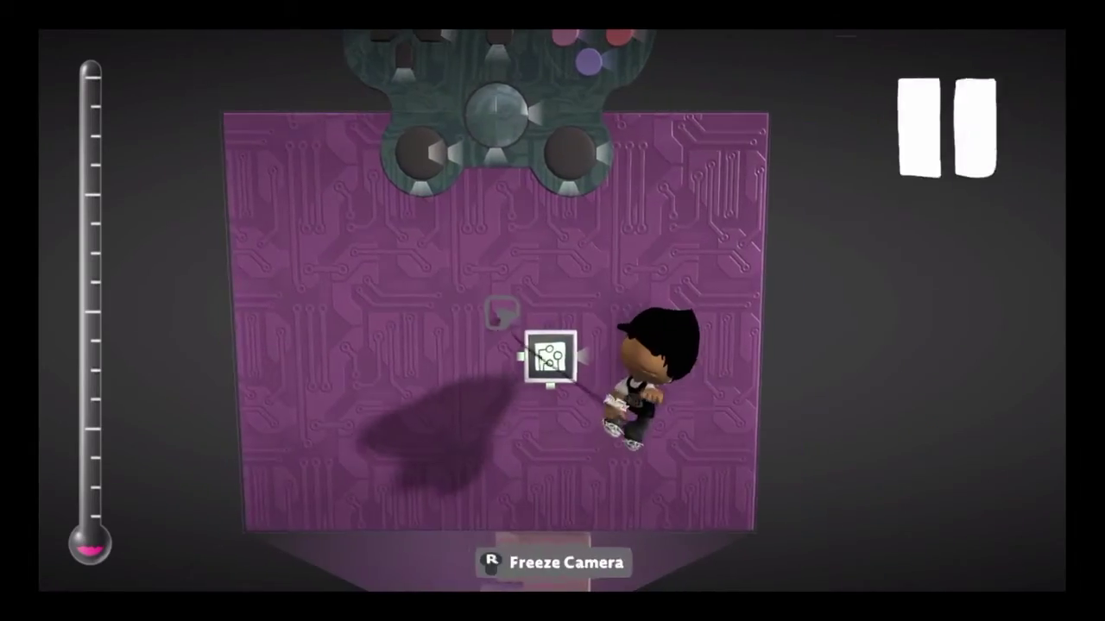
key("Return")
Stamp the white square-brackets-with-dot painting from My Paintings onto the microchip's blank face.
key("Down")
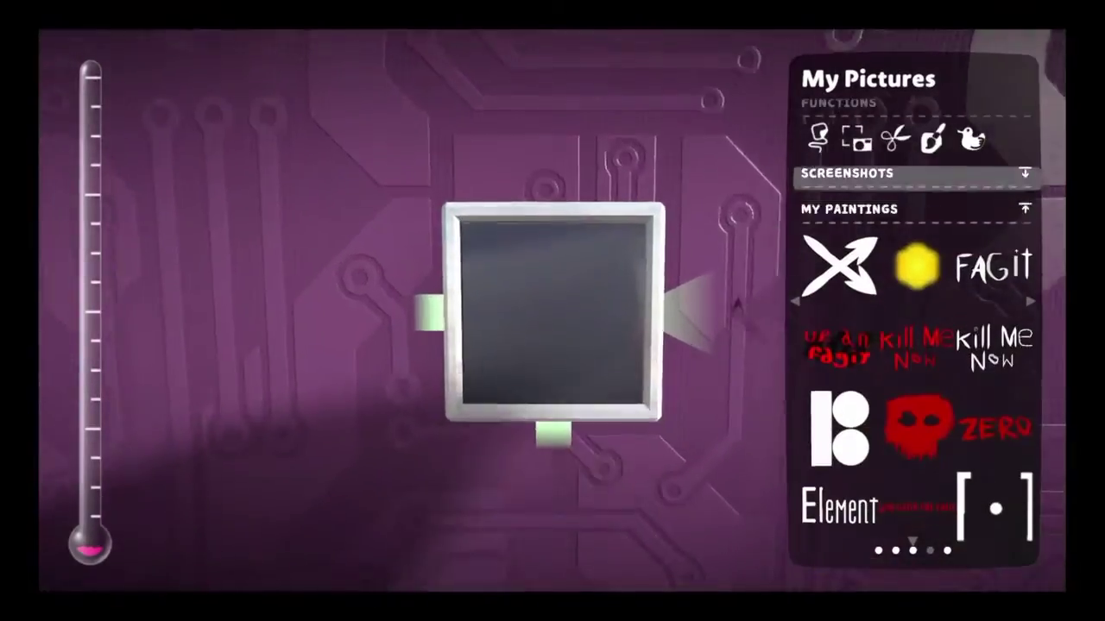
key("Down")
key("Down")
key("Down")
key("Down")
key("Down")
key("Down")
key("Down")
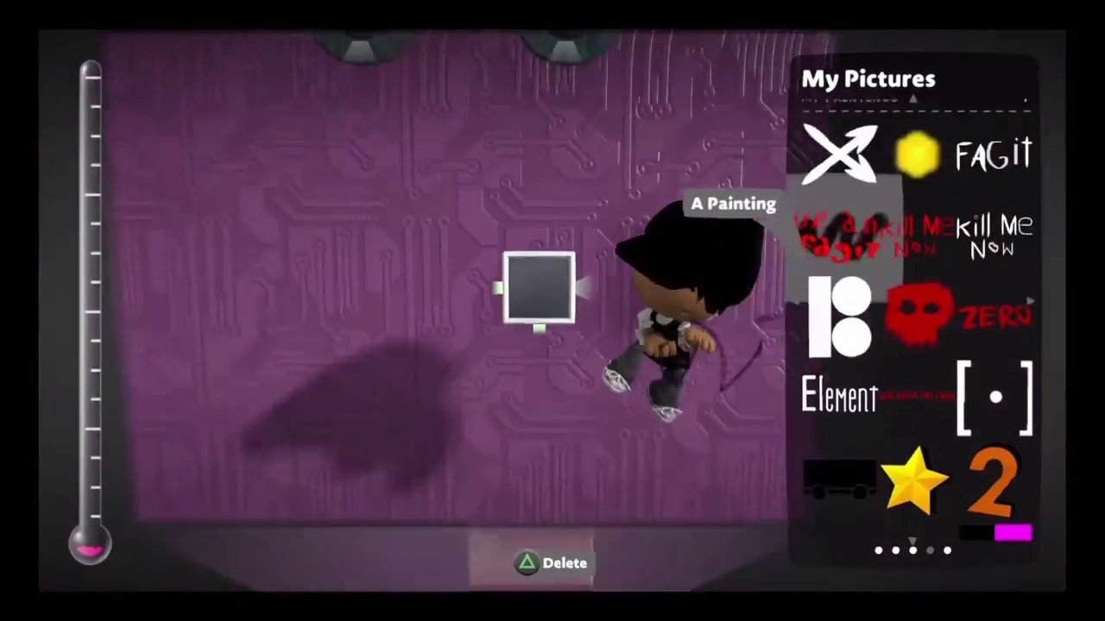
key("Up")
key("Up")
key("Up")
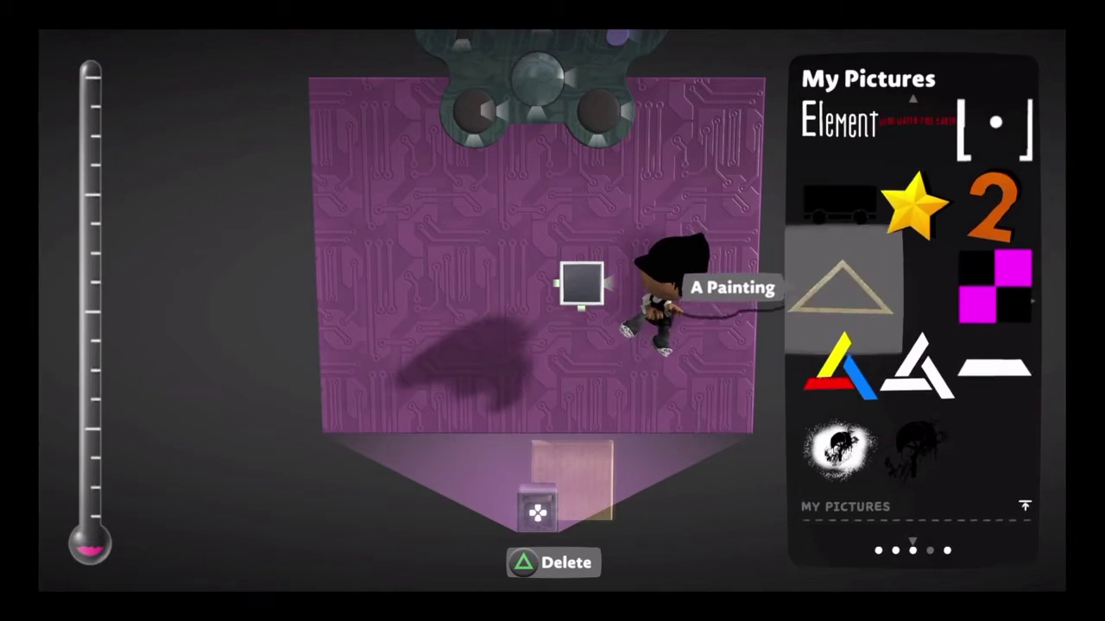
key("Return")
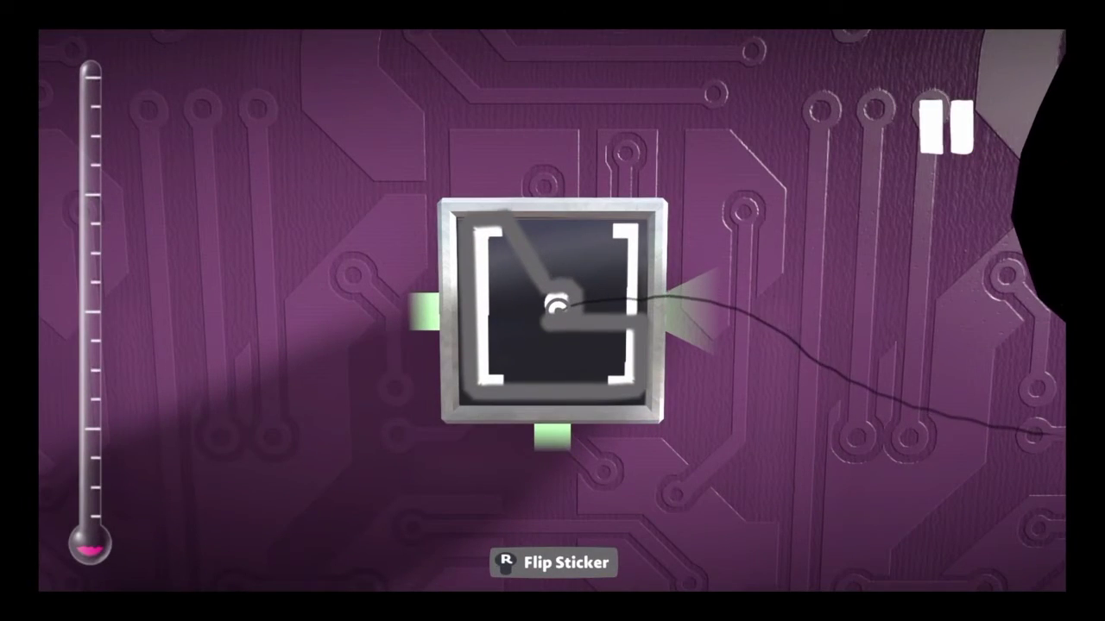
key("Return")
key("Escape")
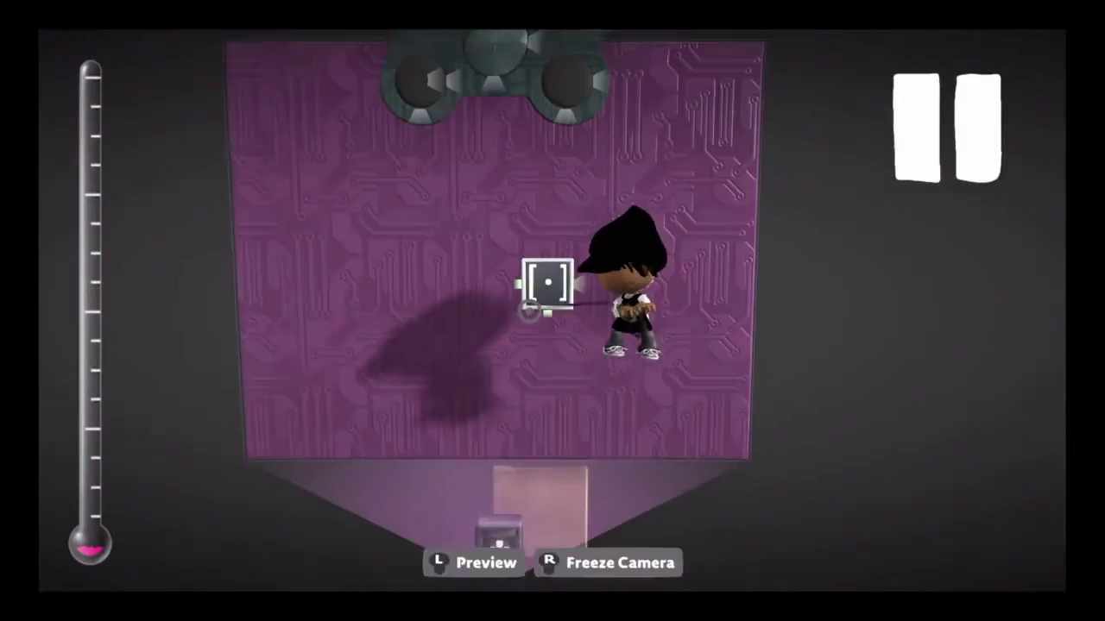
Open the microchip's tweak settings and wire the Controlinator's purple button into the microchip's input.
key("Return")
key("Down")
key("Down")
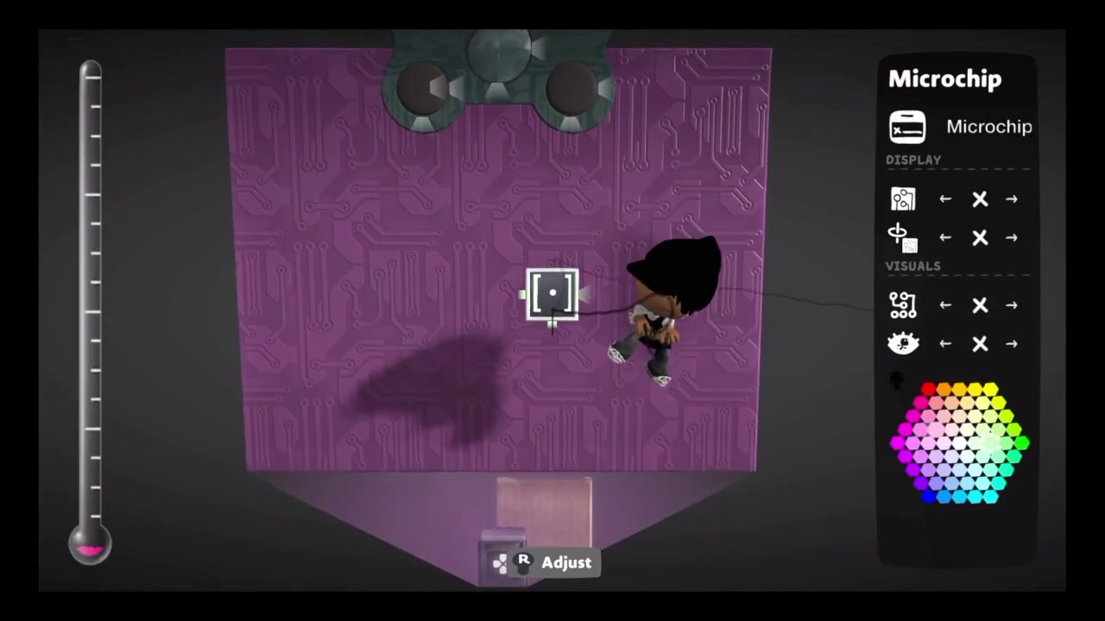
key("Escape")
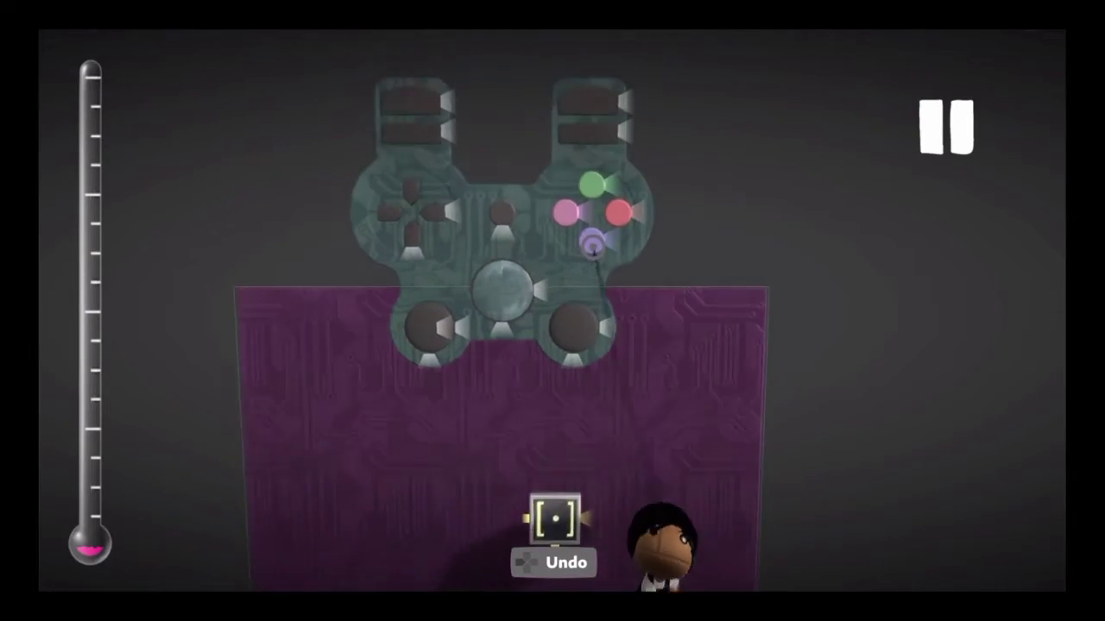
left_click_drag(555, 518, 540, 313)
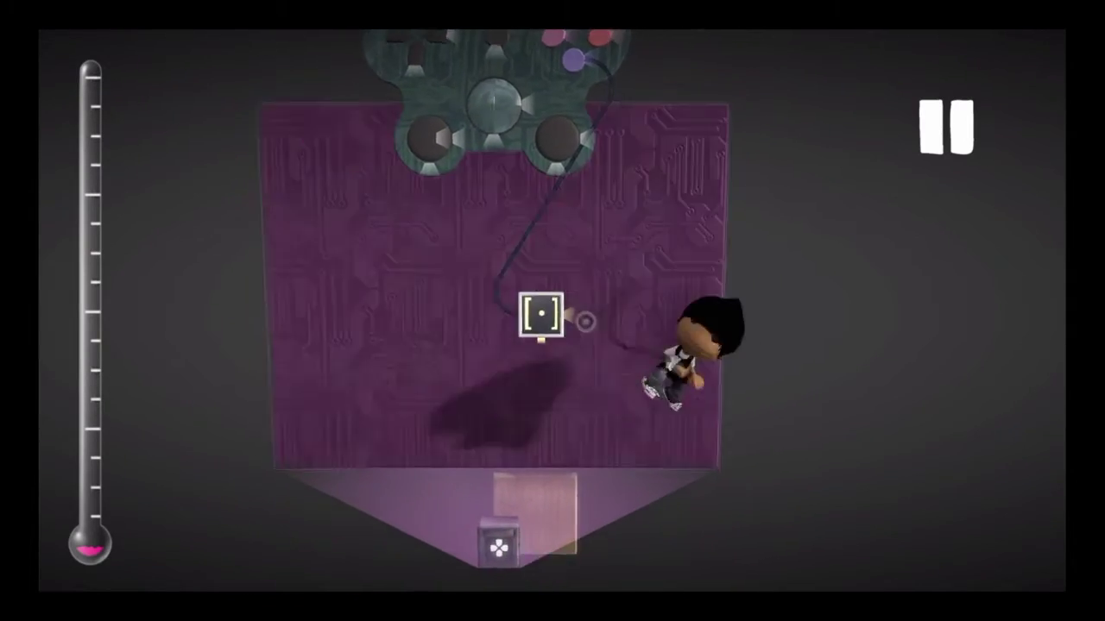
Browse the gadget collection from the Logic group through Movers and Rotators to Emitters.
key("Return")
key("Return")
key("Right")
key("Left")
key("Down")
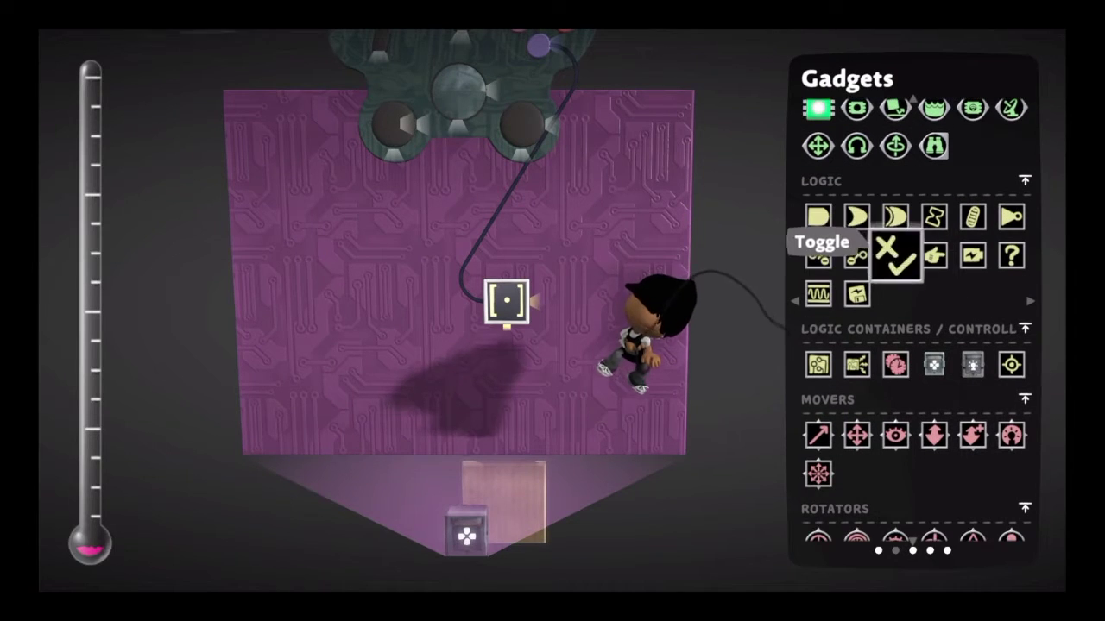
key("Down")
key("Down")
key("Down")
key("Down")
key("Down")
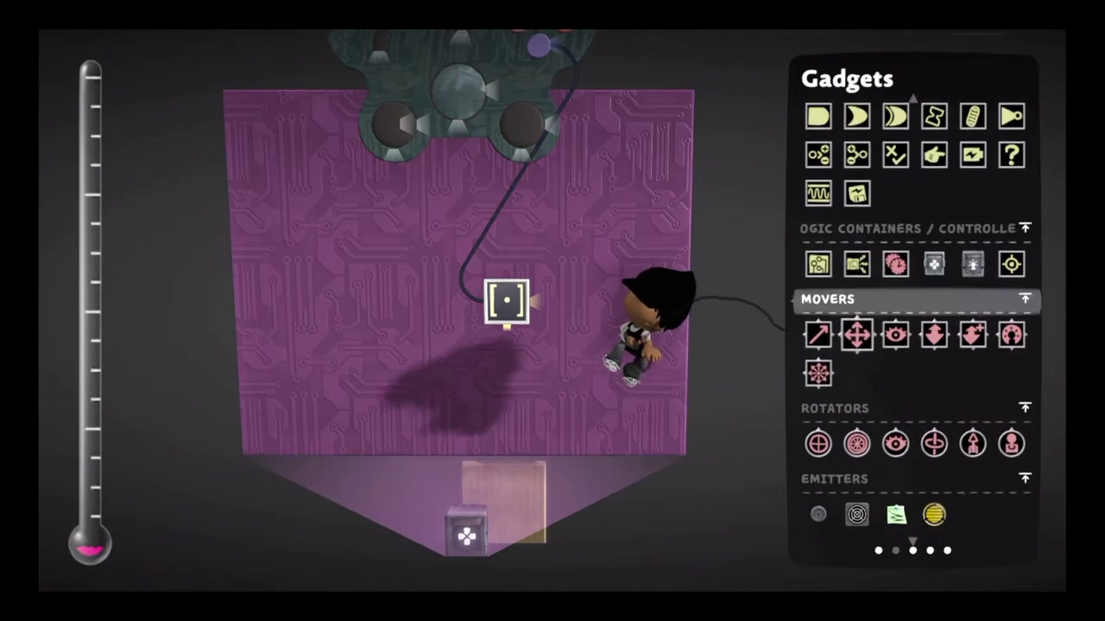
key("Down")
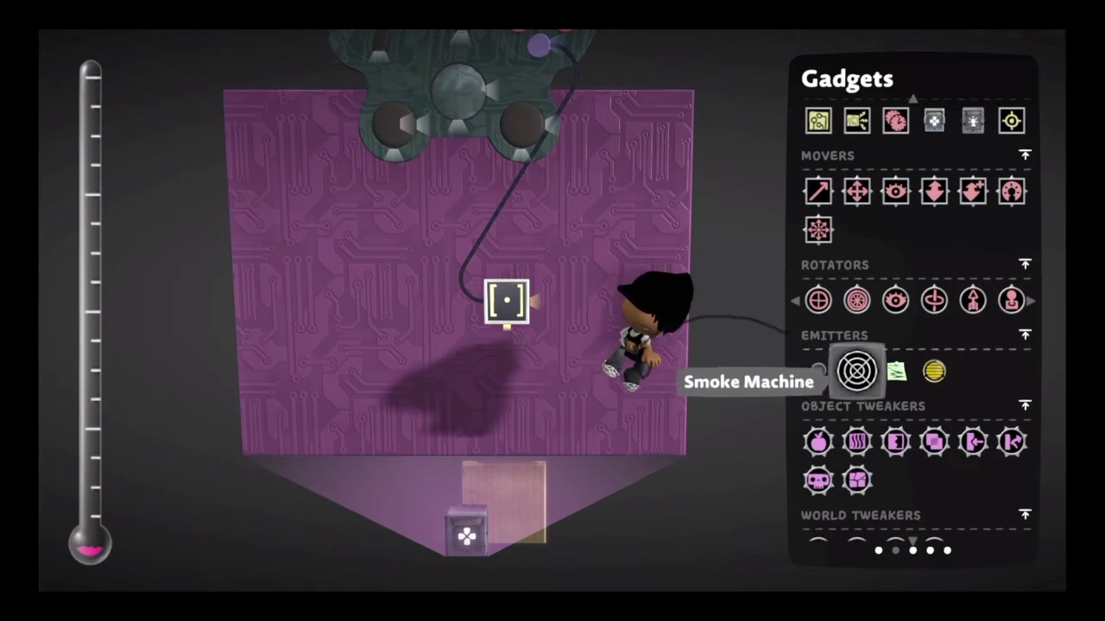
key("Down")
Place a white Sticker Panel square from the Special Materials just beyond the purple circuit board's right edge.
key("Escape")
key("Return")
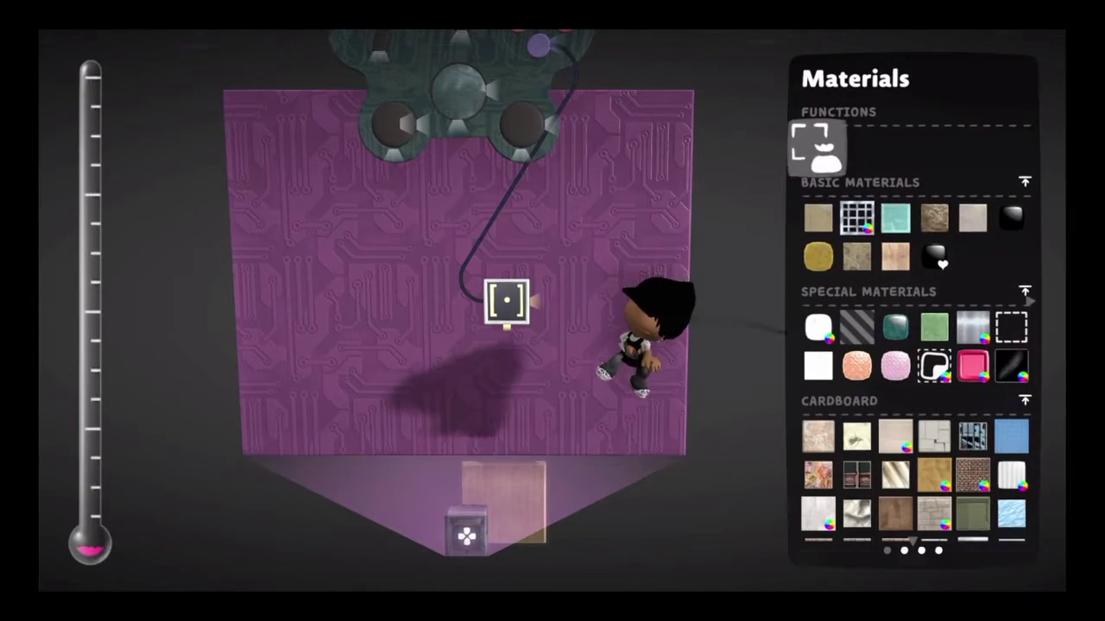
key("Down")
key("Down")
key("Down")
key("Down")
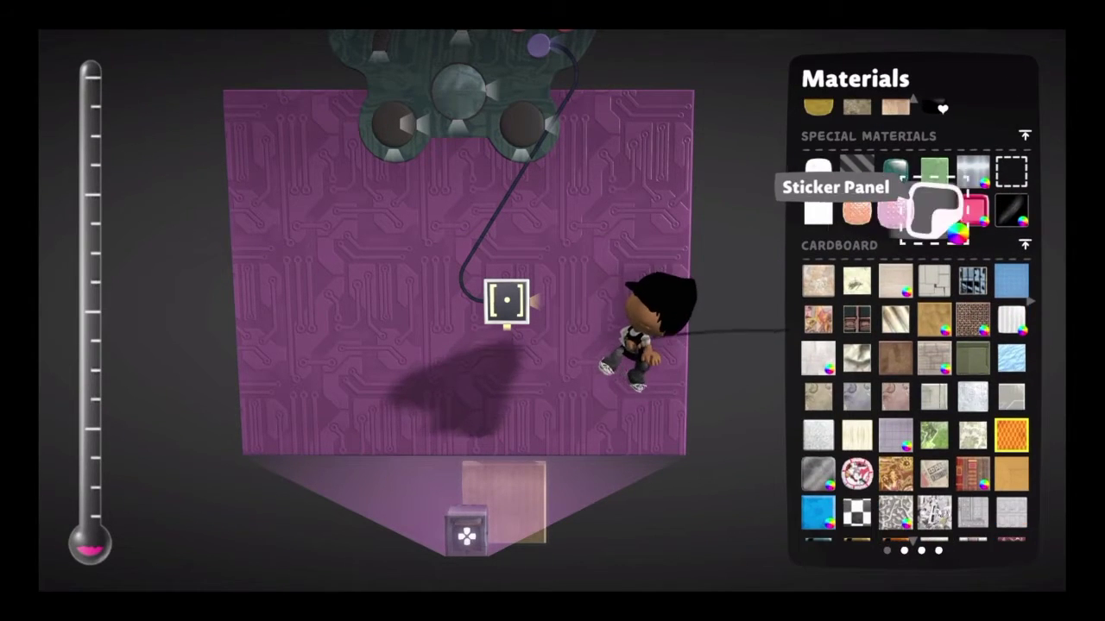
key("Page_Down")
key("Return")
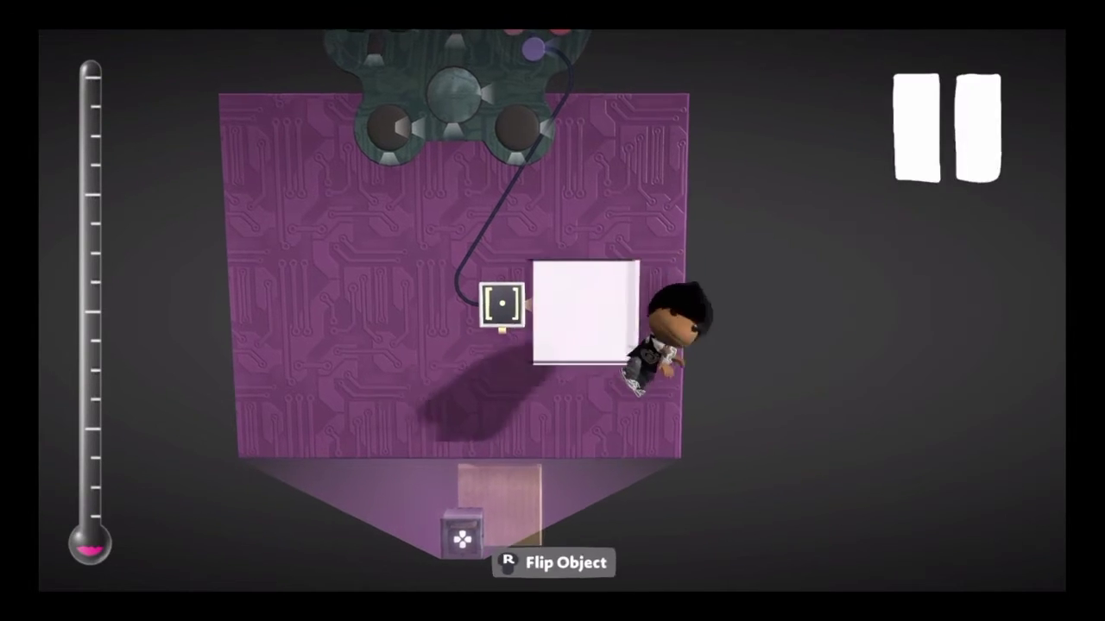
key("Right")
key("Return")
key("Escape")
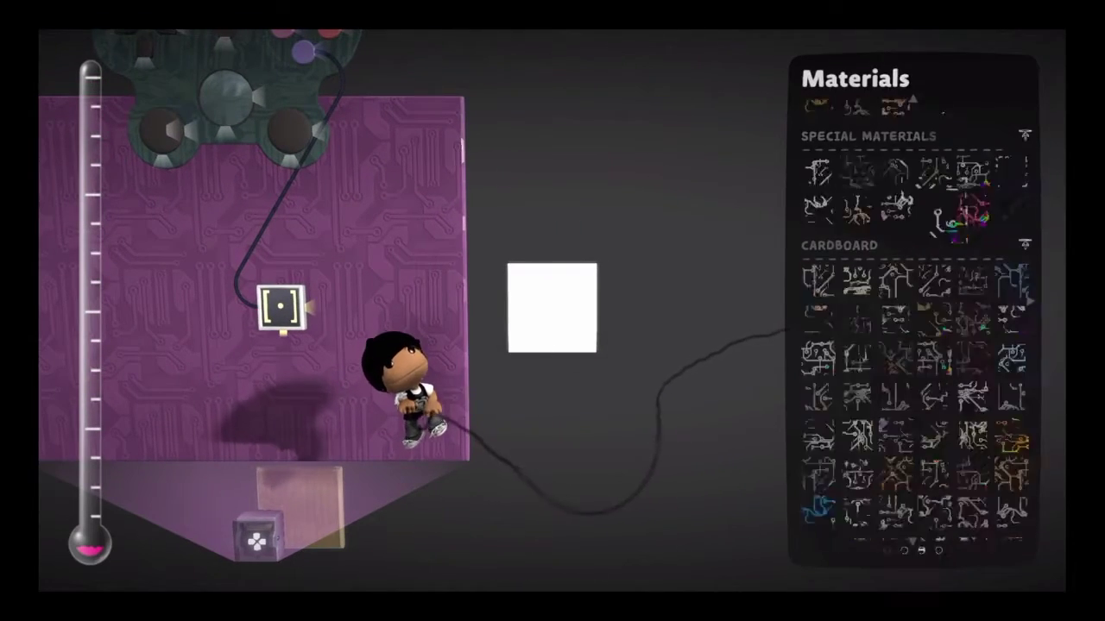
key("Escape")
Wire the microchip's output into the white Sticker Panel square beside the circuit board.
key("Left")
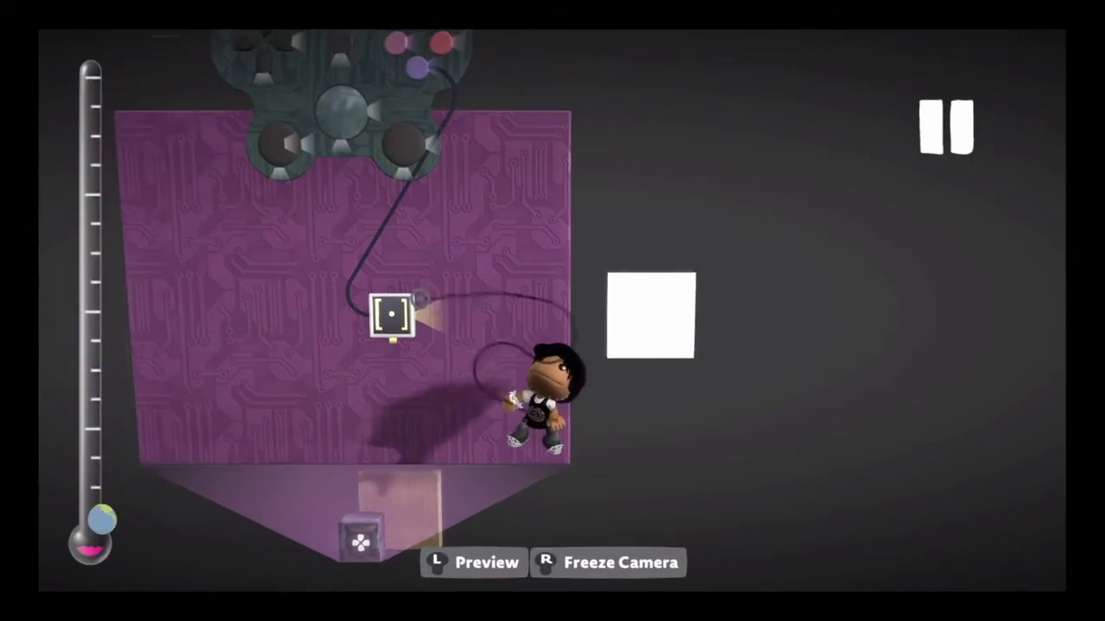
key("r")
key("Left")
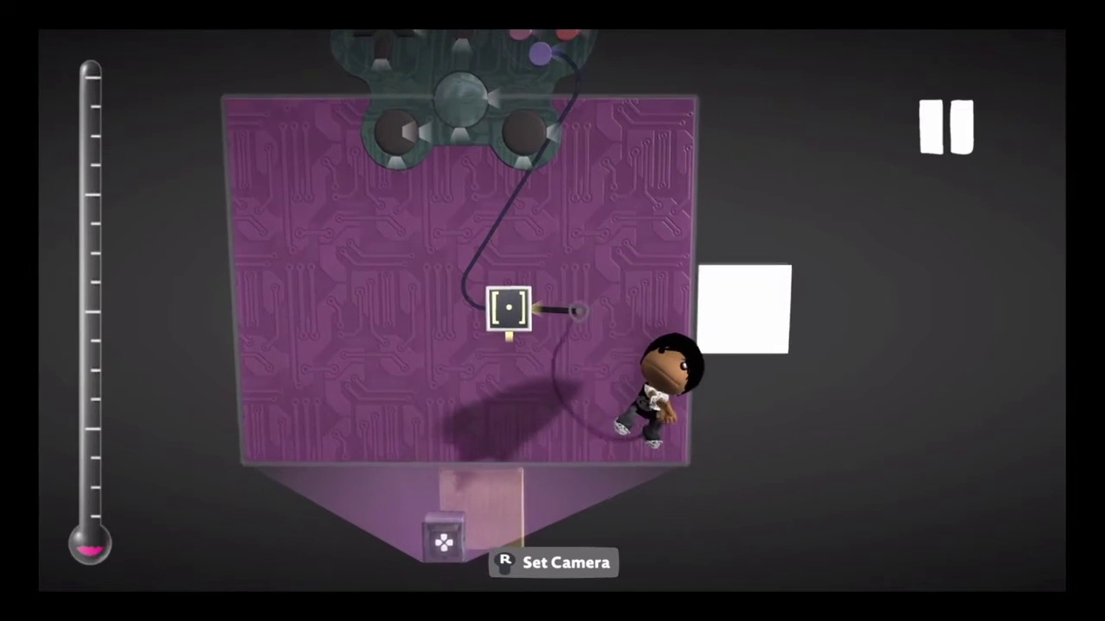
key("Return")
key("Left")
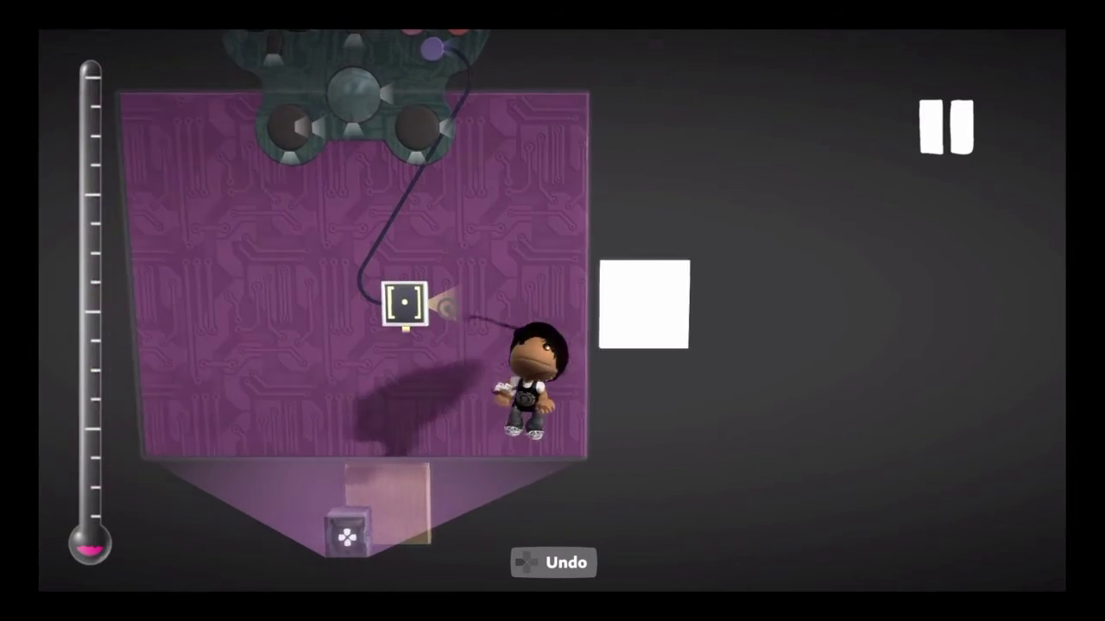
key("Return")
key("Right")
key("Return")
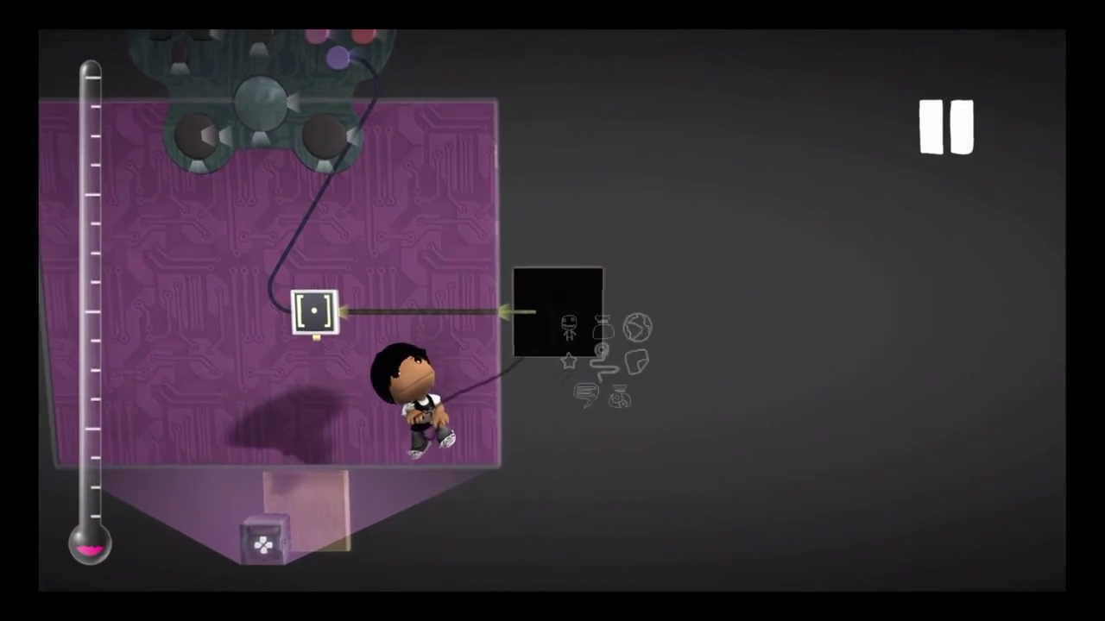
Unpause the level to test the wired microchip from the Controlinator, and undo the last change.
key("space")
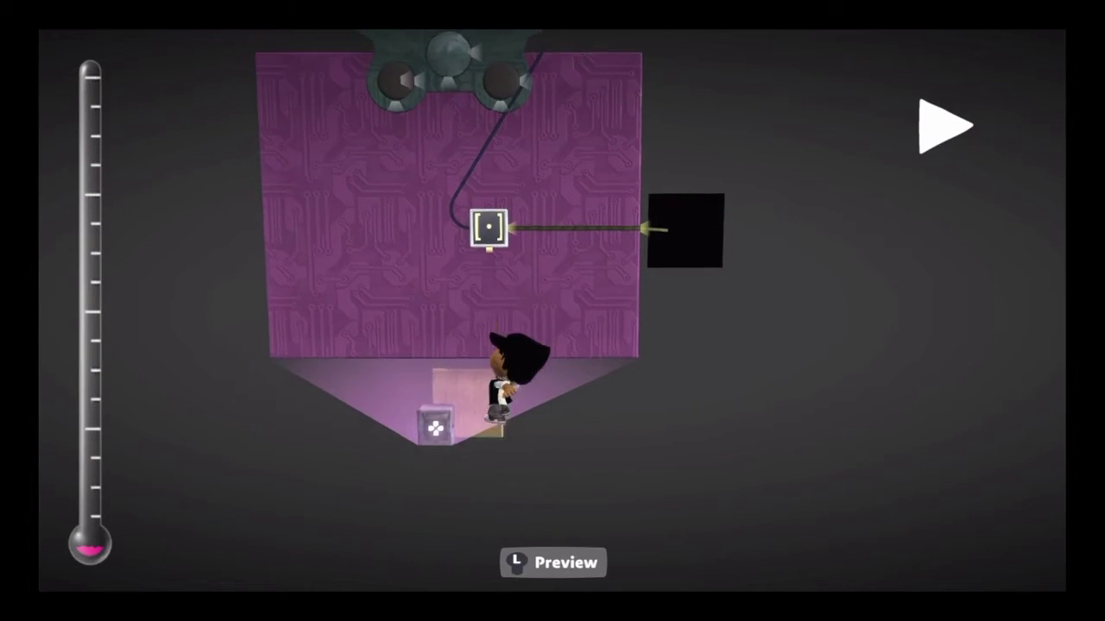
key("Left")
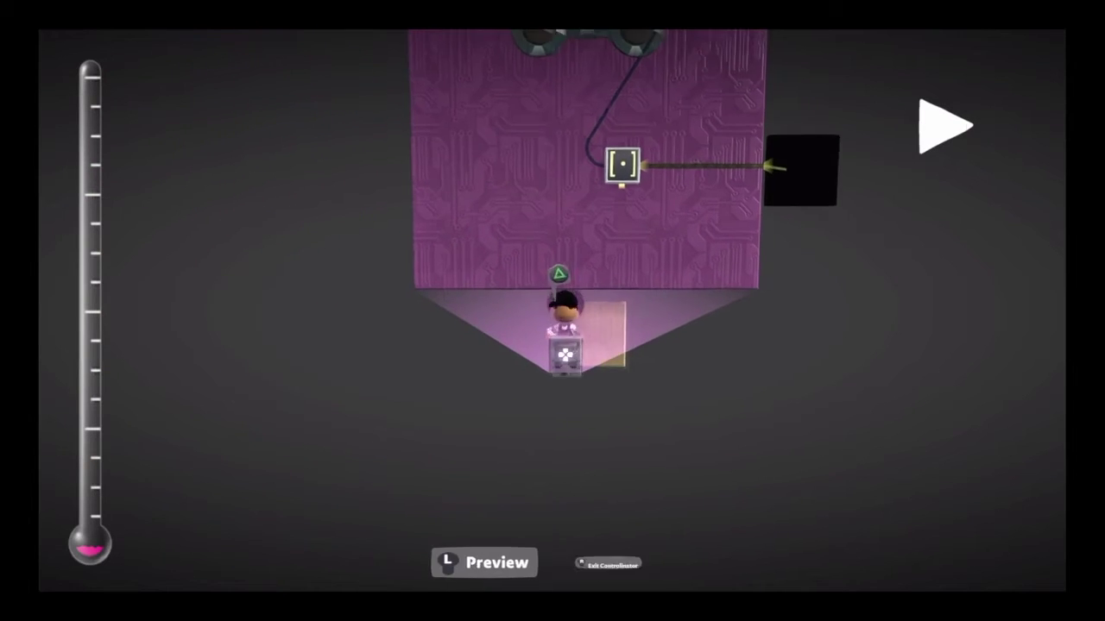
key("Return")
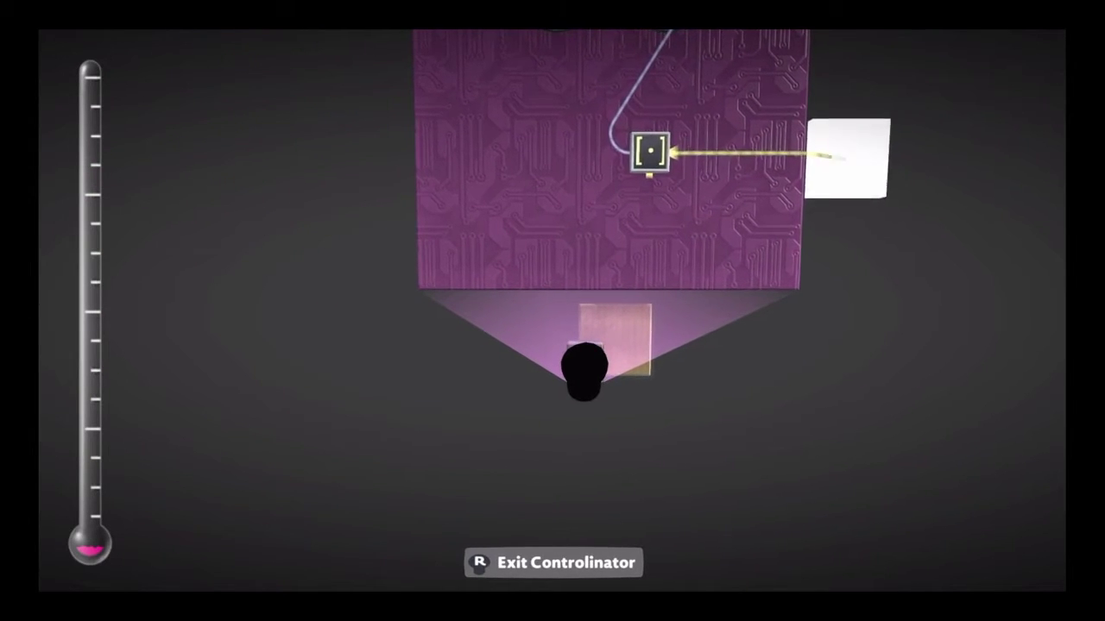
key("Escape")
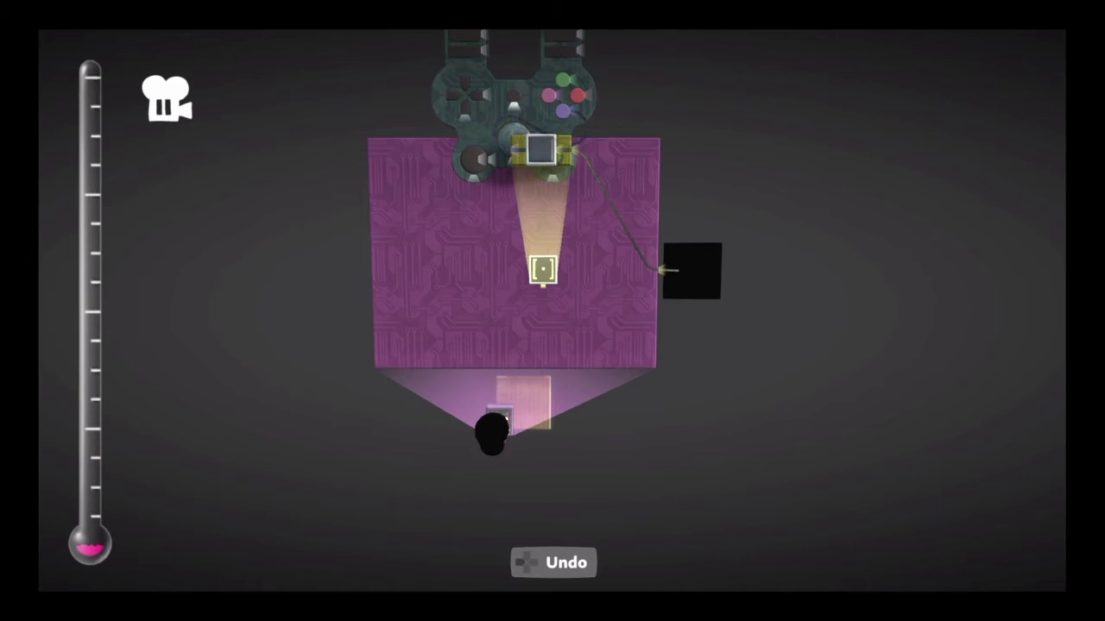
key("ctrl+z")
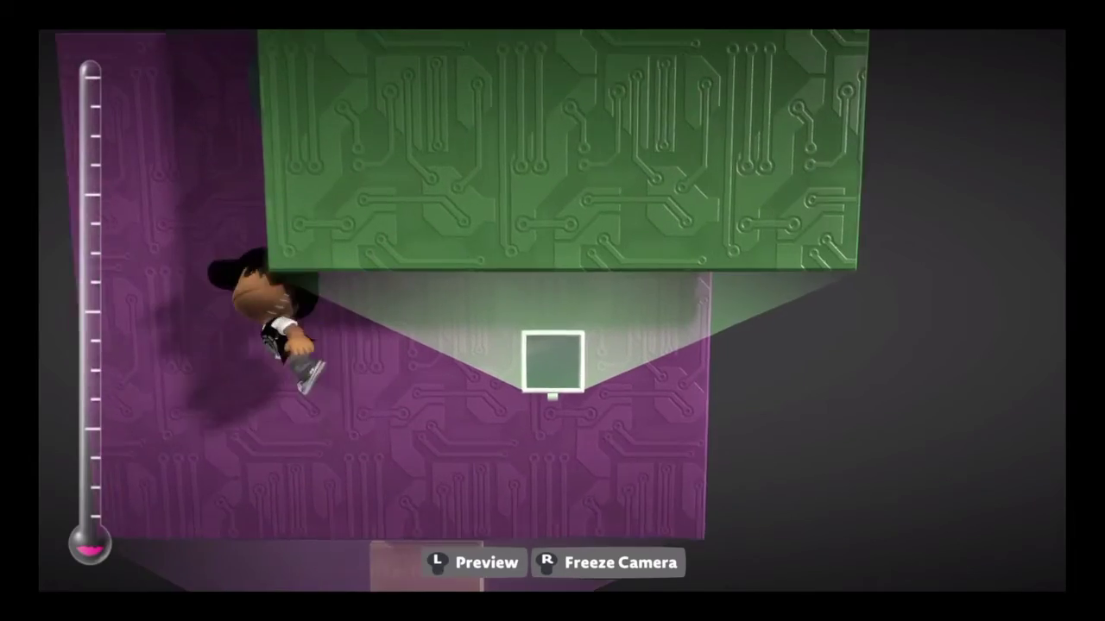
key("s")
key("Return")
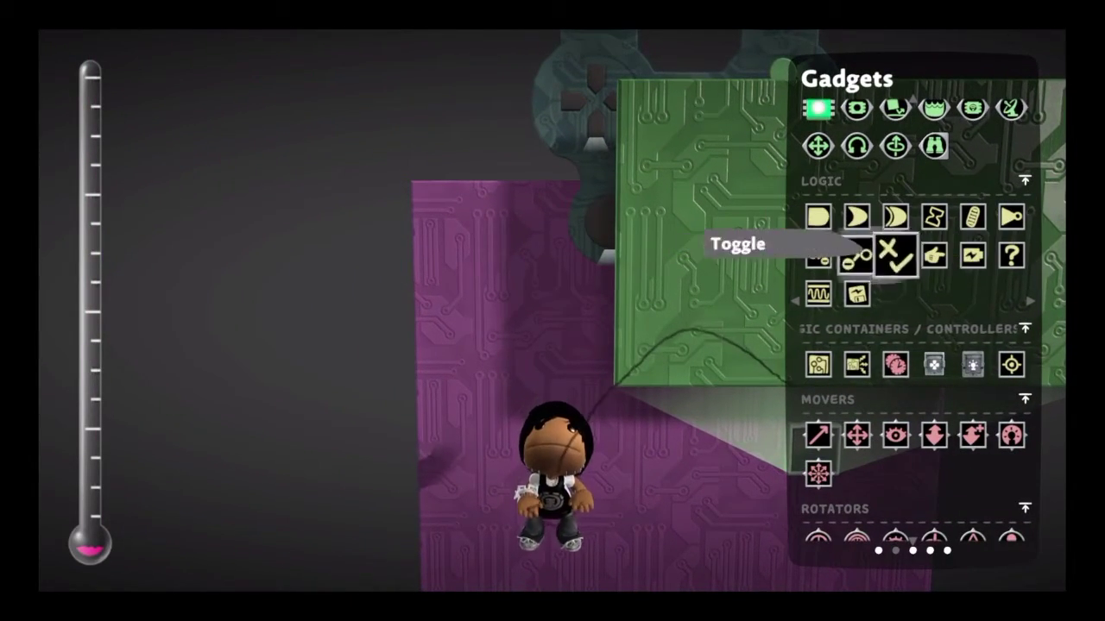
key("Up")
key("Right")
key("Return")
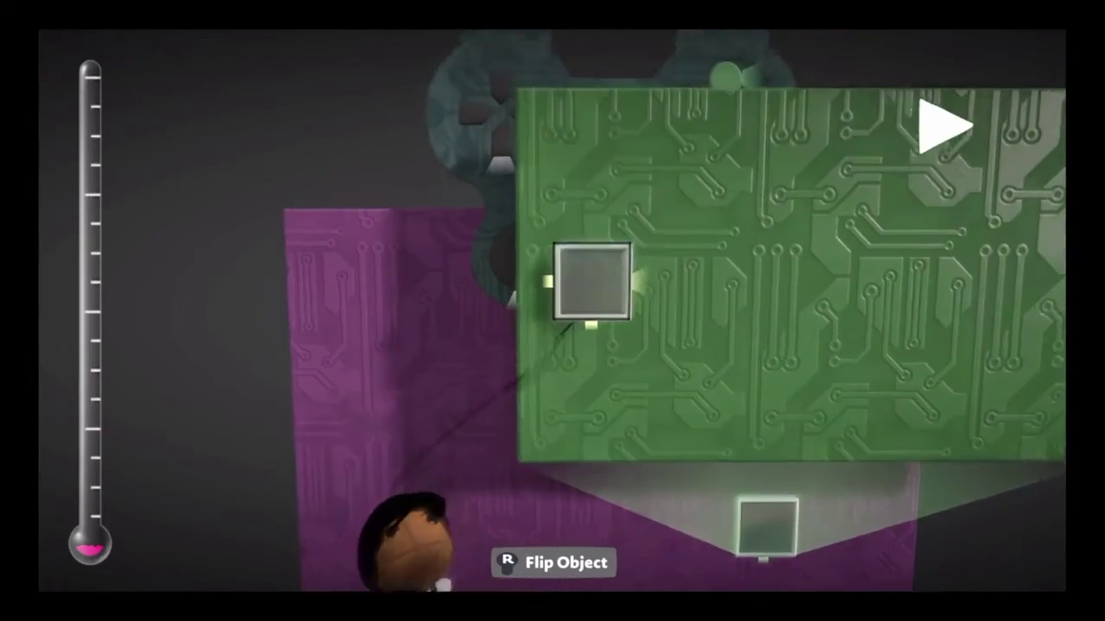
key("Return")
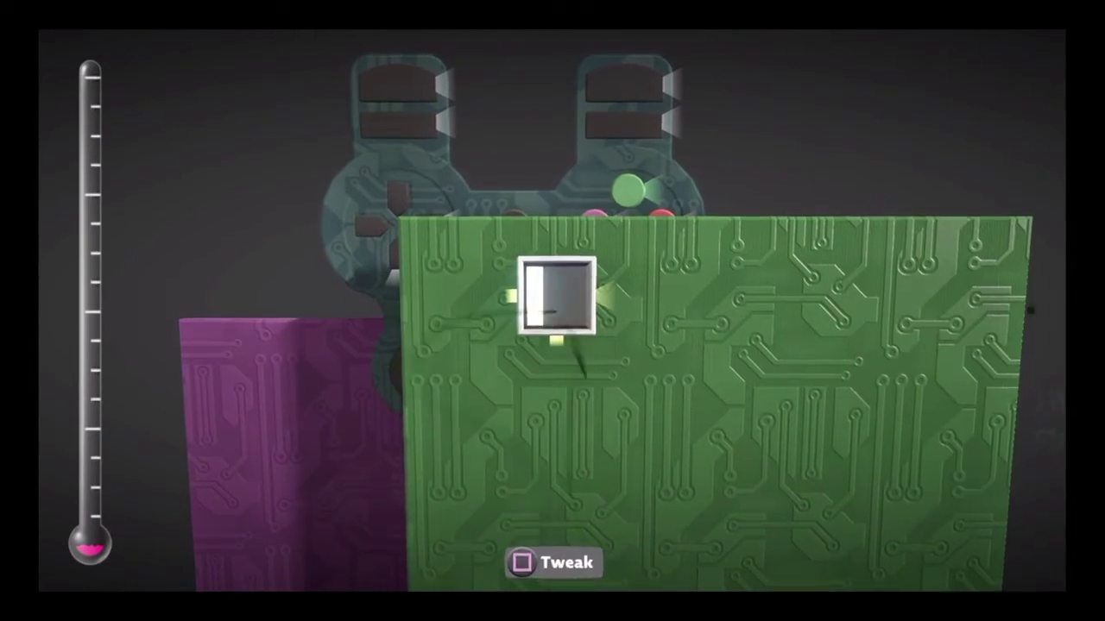
key("s")
key("Escape")
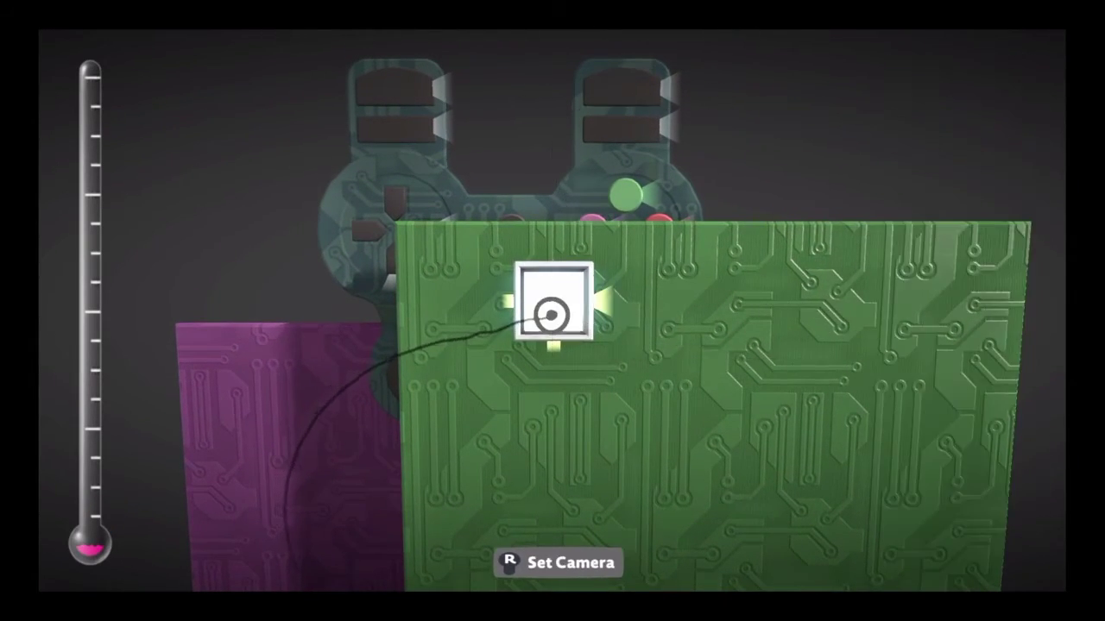
Place an AND Gate on the blank microchip's green circuit board.
key("q")
key("Return")
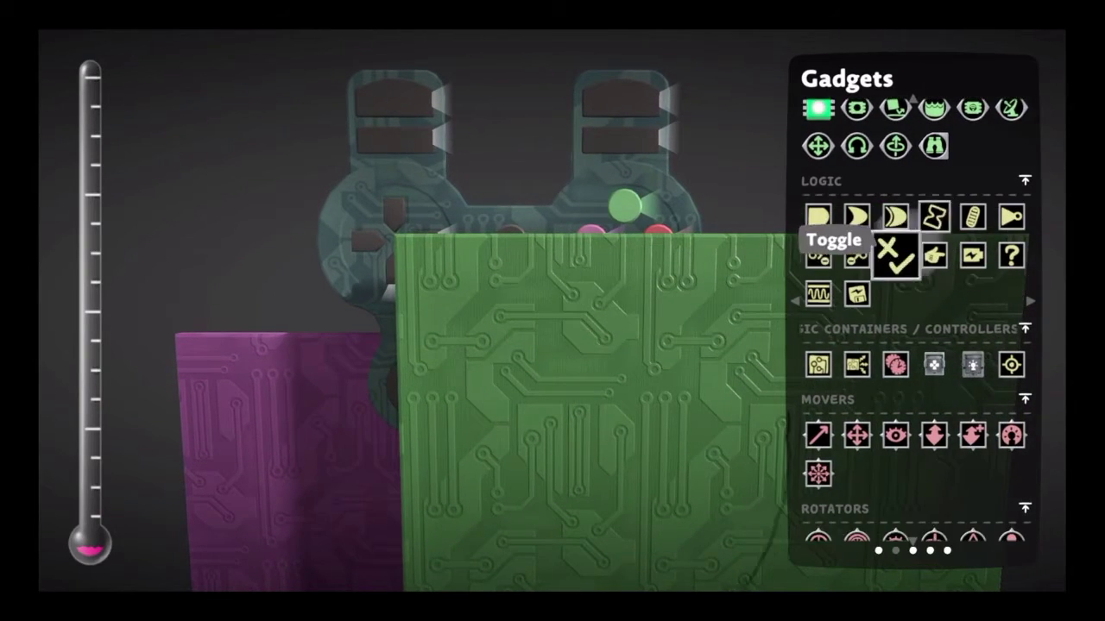
key("Return")
key("Return")
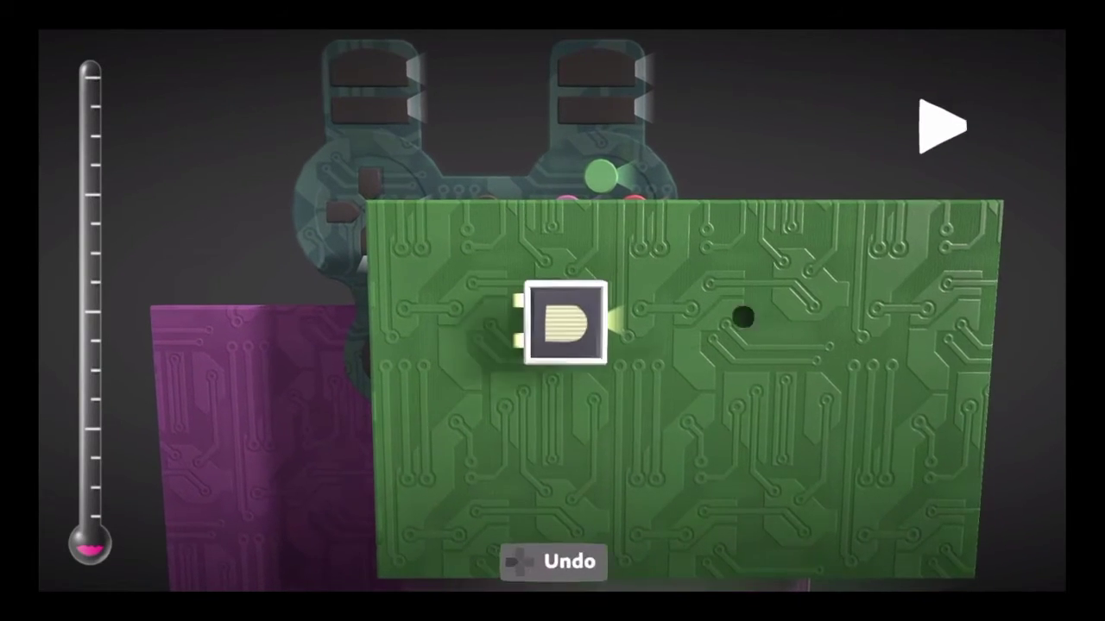
Place a Battery beside the AND Gate on the green circuit board and set its Output to 34%.
key("Down")
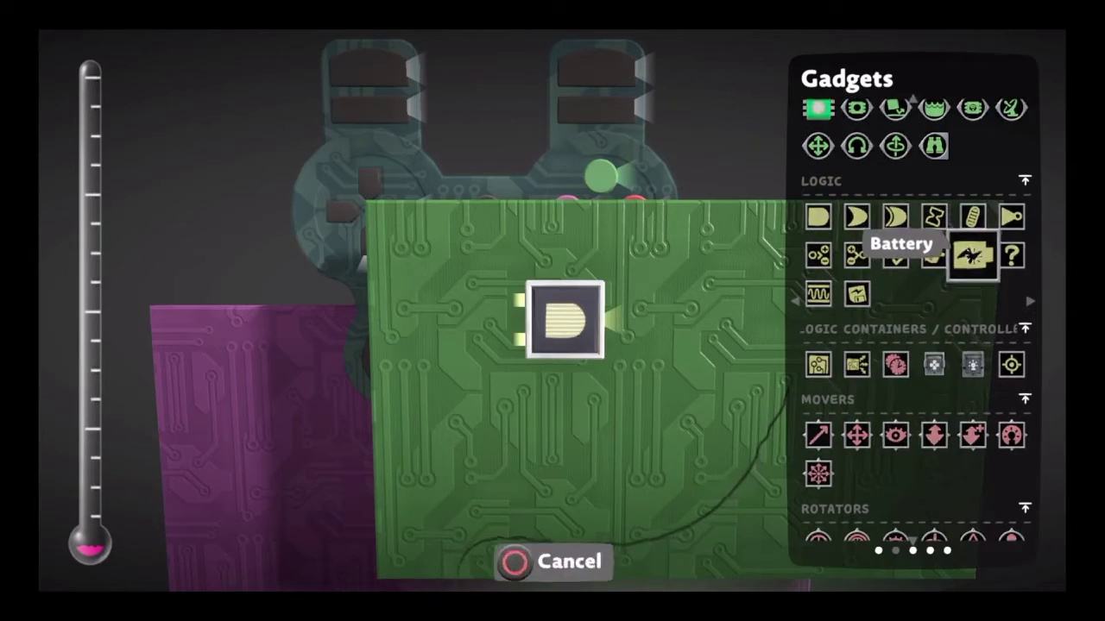
key("Return")
key("q")
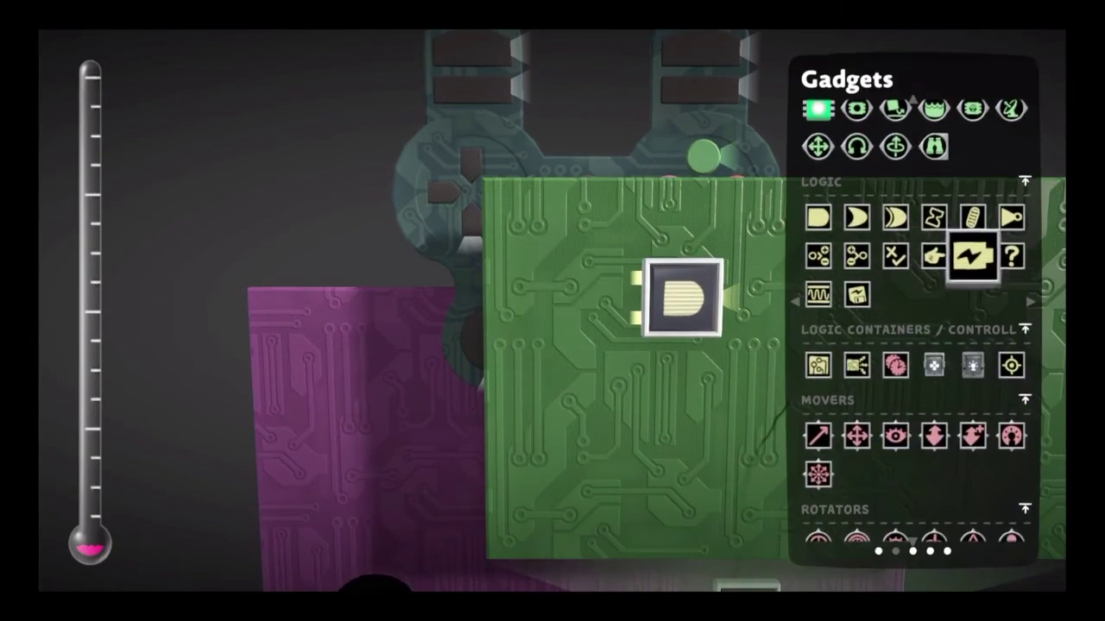
key("Return")
key("Down")
key("Escape")
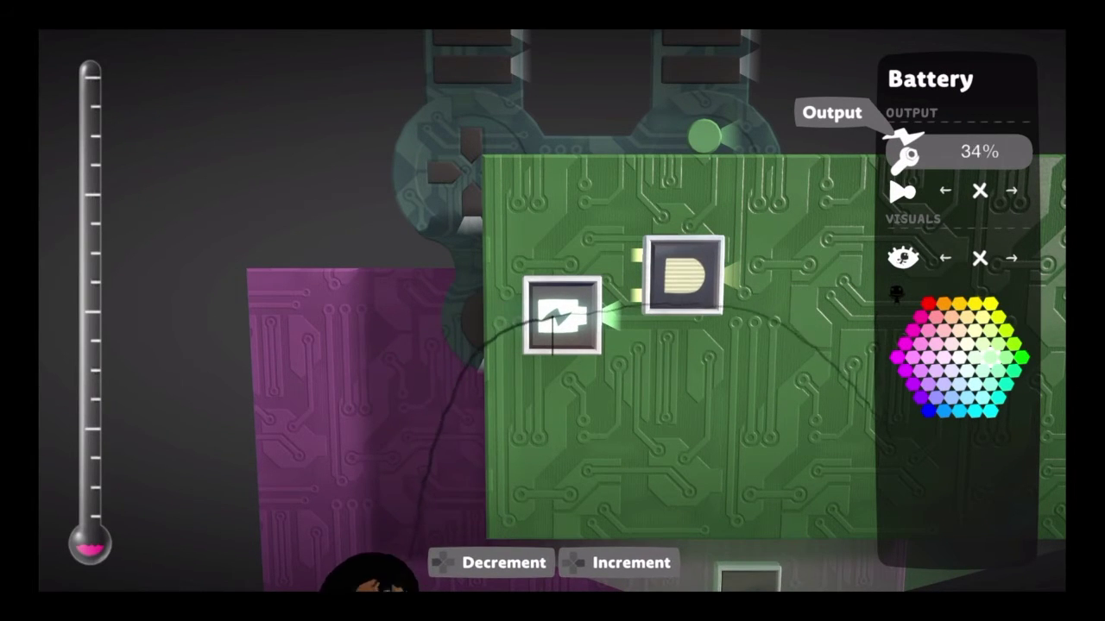
key("Escape")
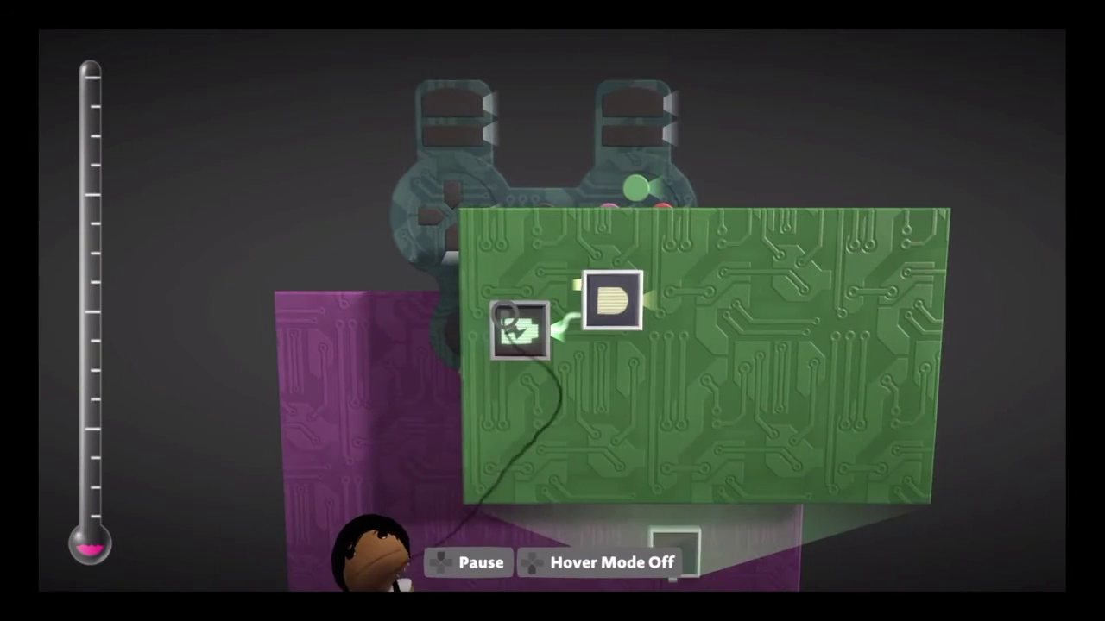
Move the Battery up against the AND Gate and place a duplicate of the pair below the original.
left_click(558, 320)
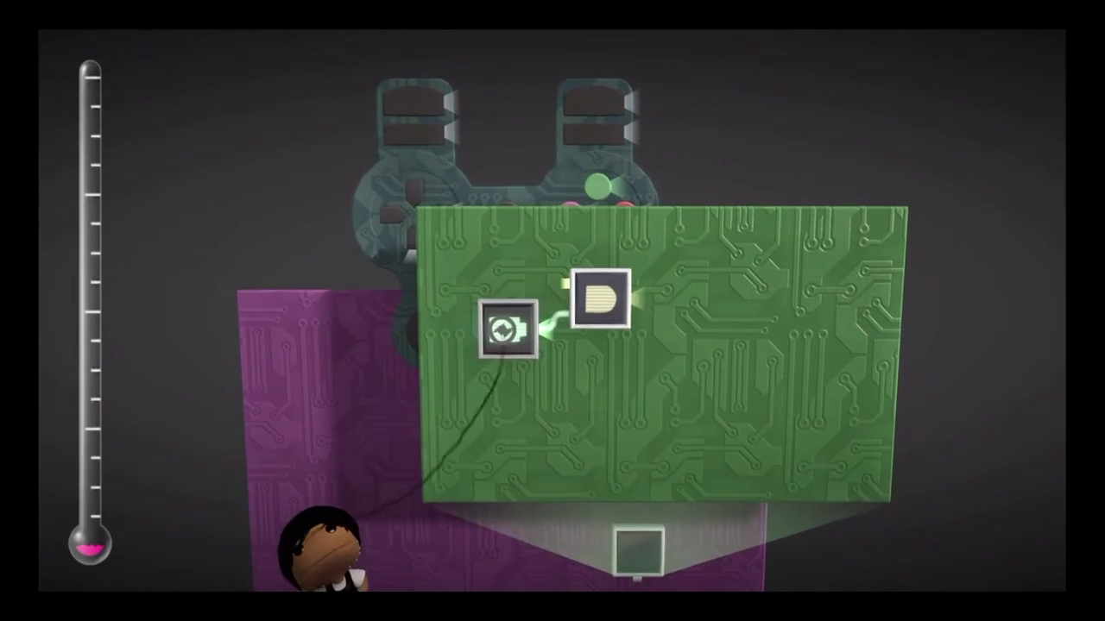
left_click(561, 297)
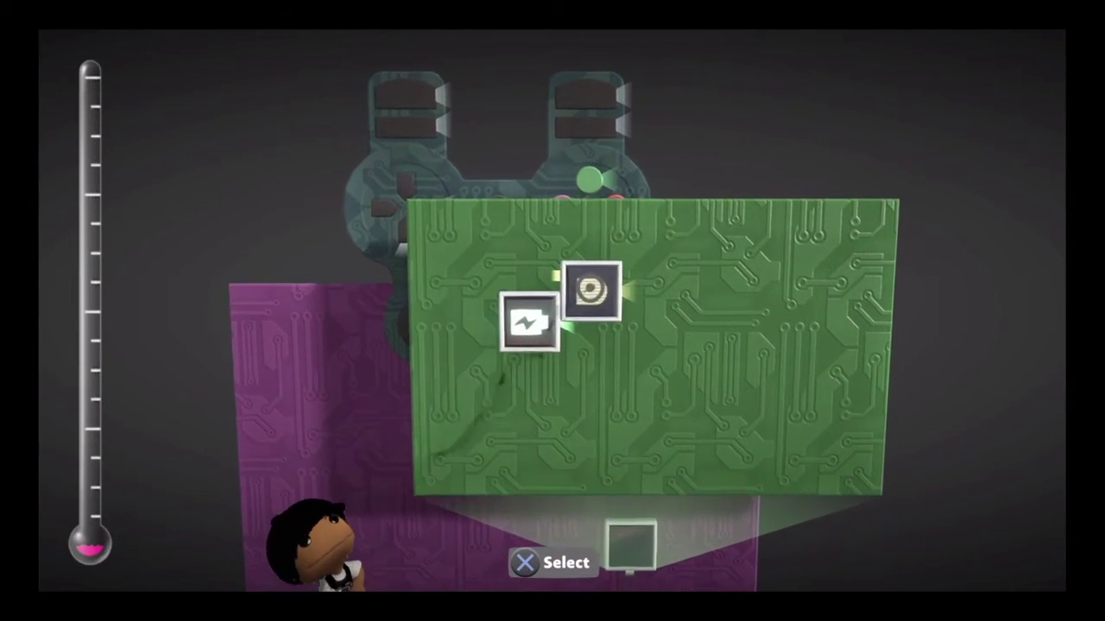
key("ctrl+c")
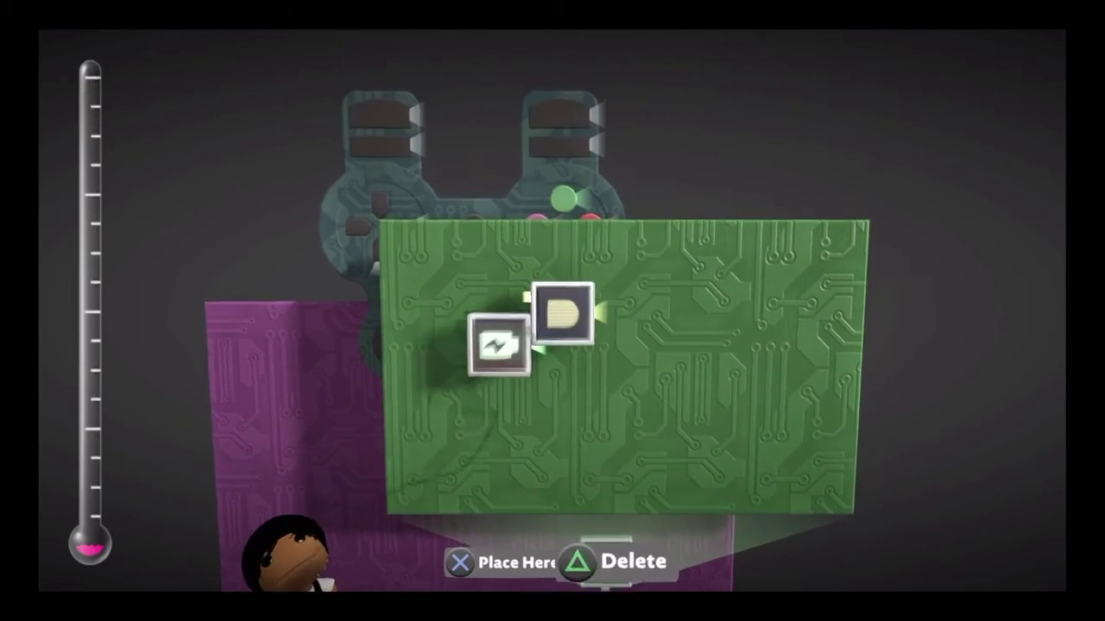
left_click(550, 314)
left_click(550, 314)
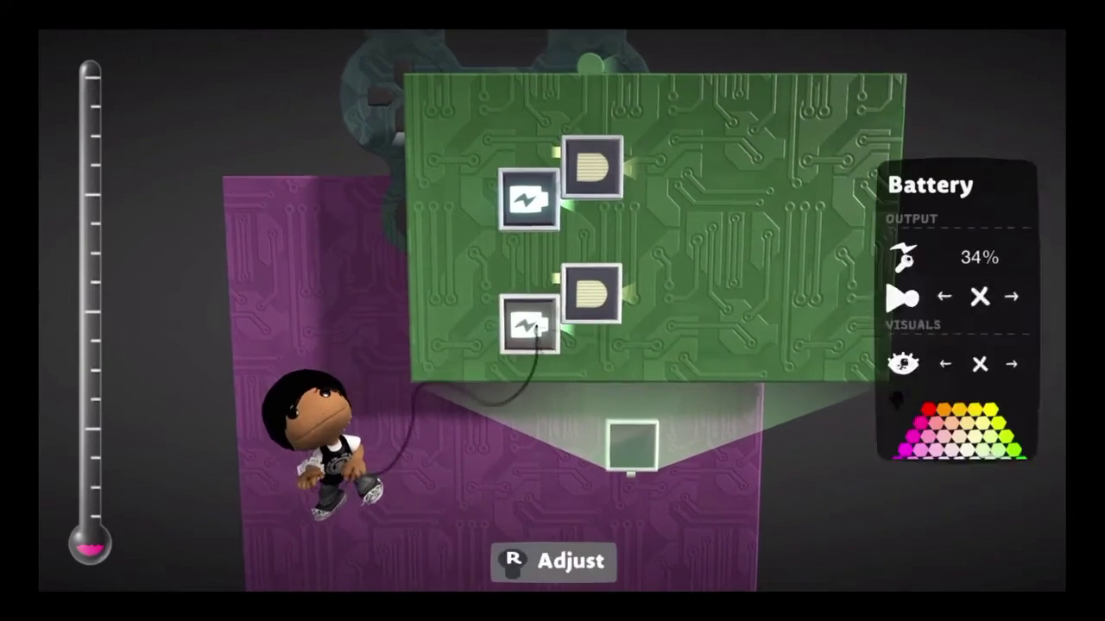
Set the Output of the duplicated lower Battery to 82%.
key("Down")
key("Up")
key("Left")
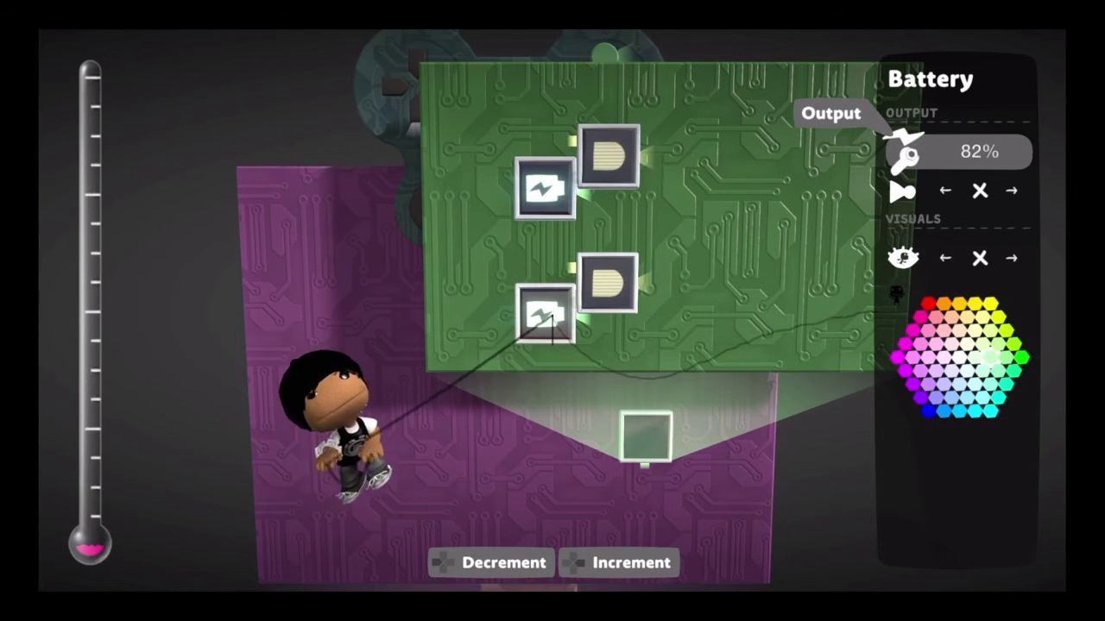
key("Escape")
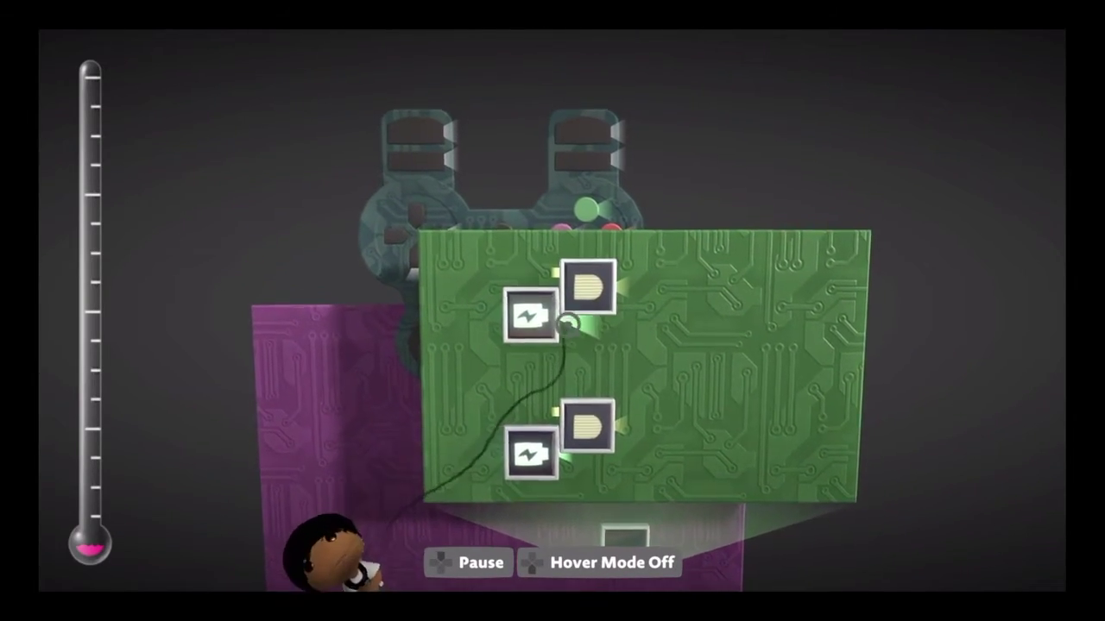
Color the upper AND Gate red and the lower AND Gate blue on the green circuit board.
key("Escape")
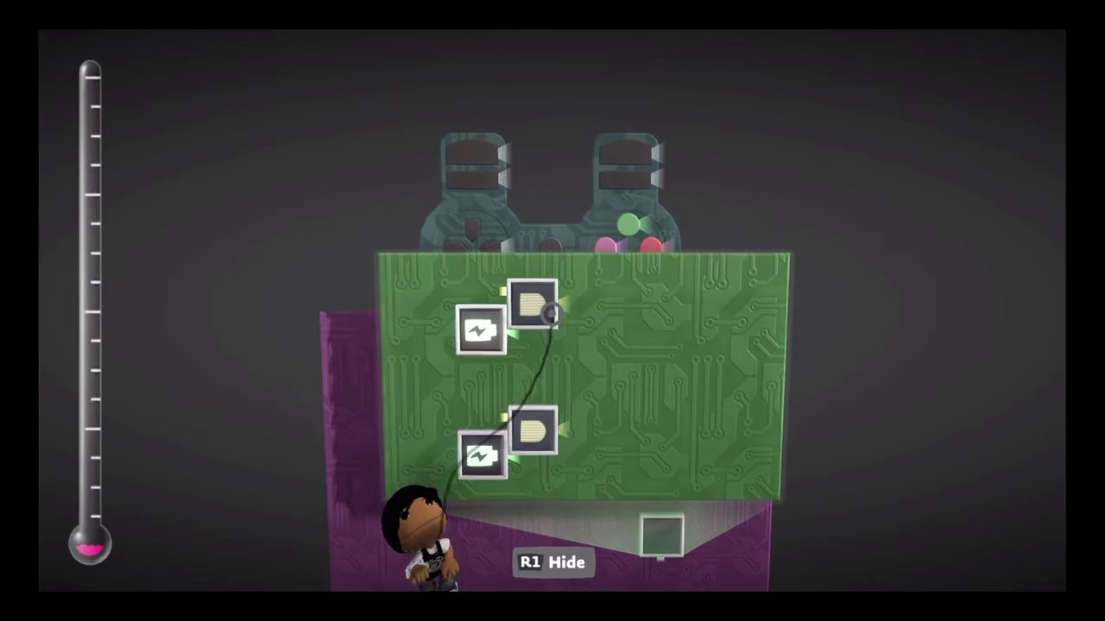
key("Return")
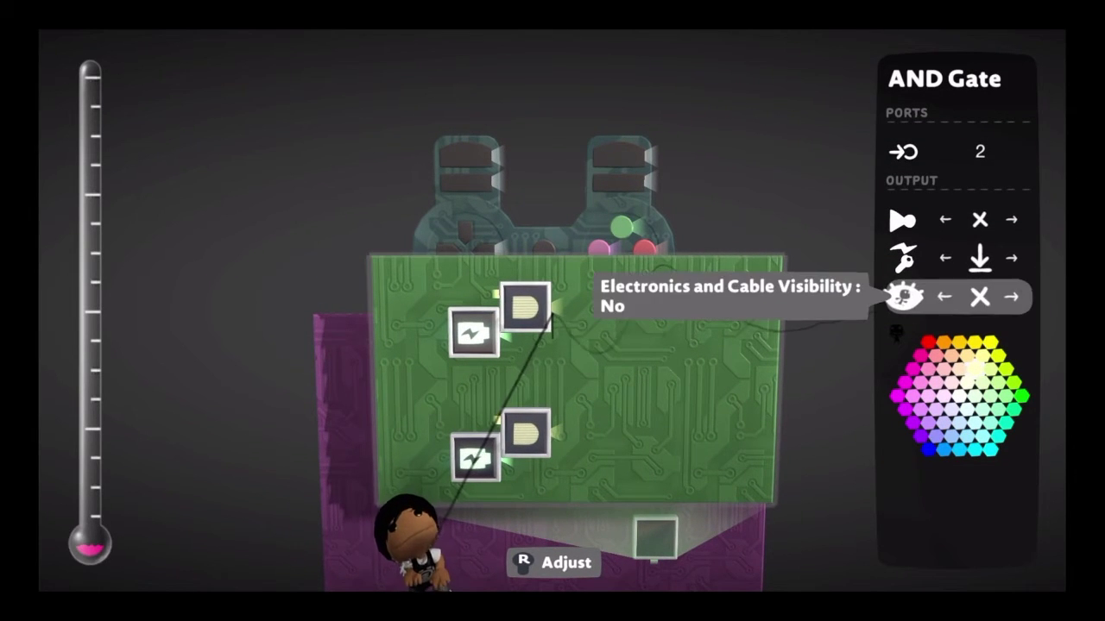
key("Return")
key("Escape")
key("Return")
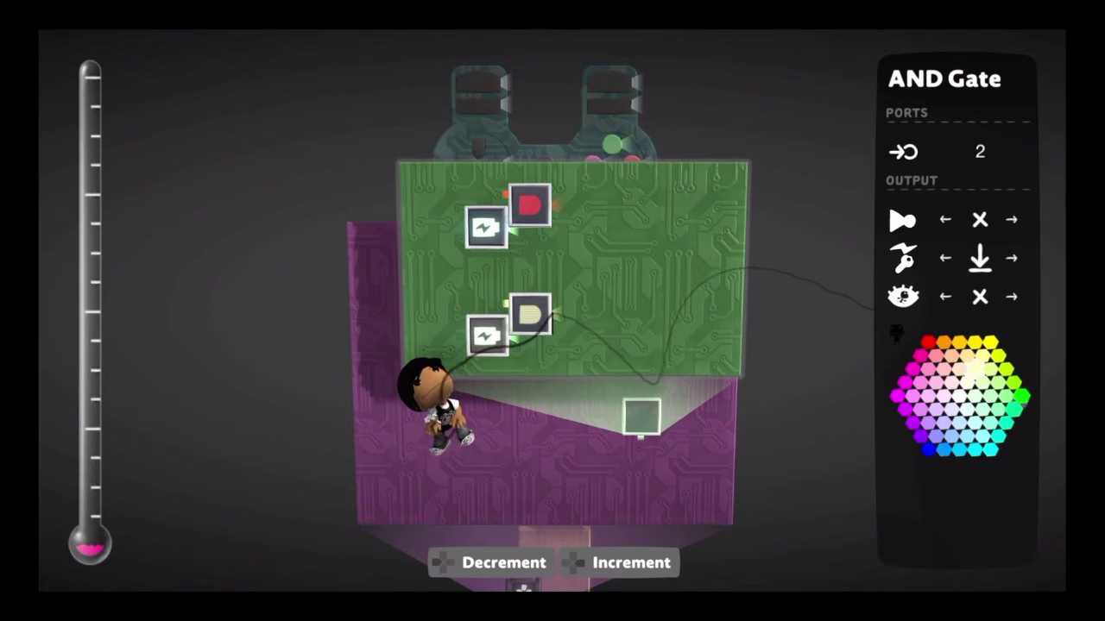
key("Down")
key("Escape")
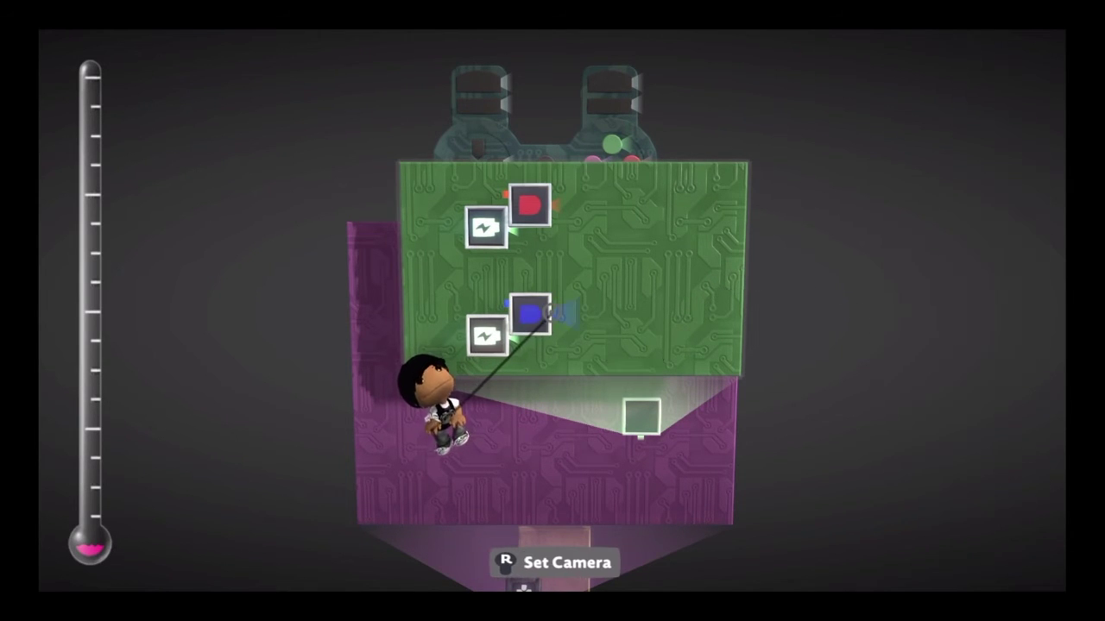
Run the blue and red AND Gates' outputs off the green board's edge to create two microchip outputs, and close the chip.
key("Return")
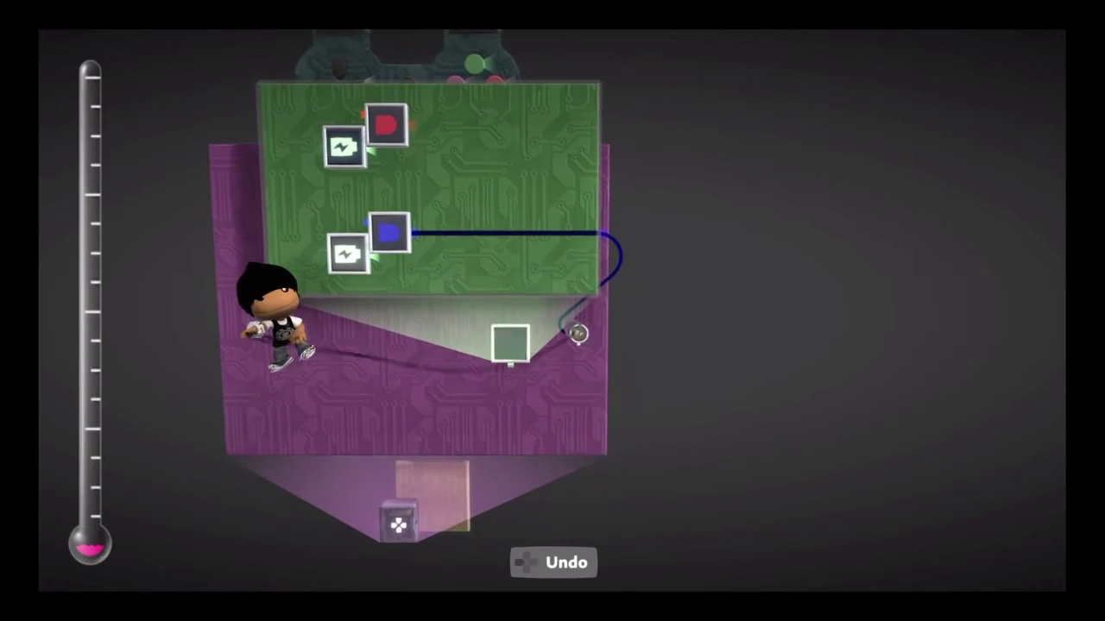
key("Return")
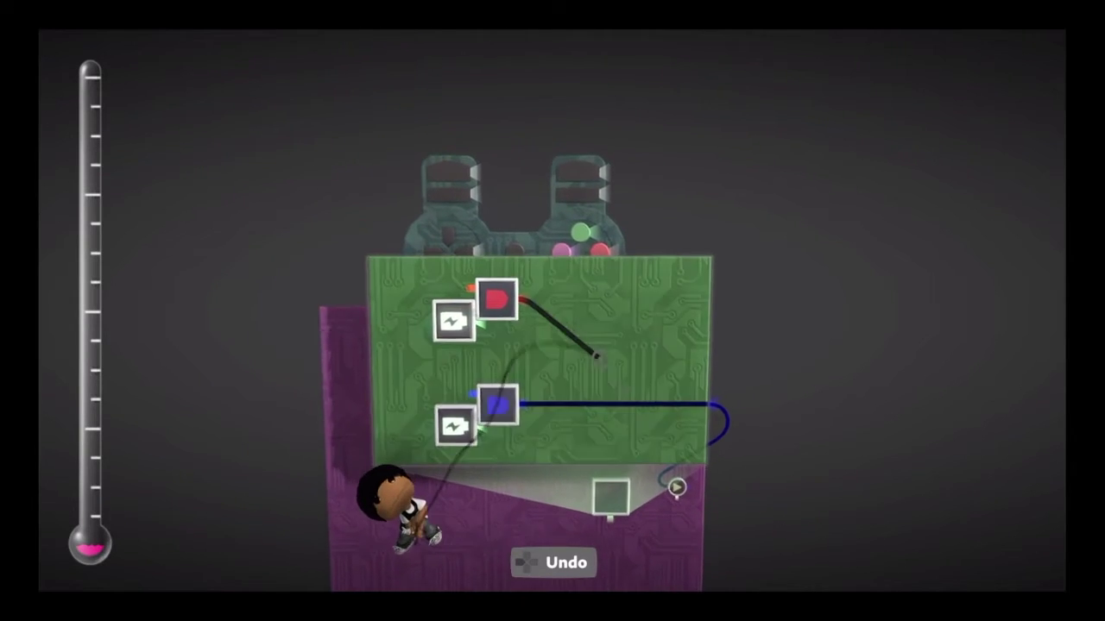
key("Return")
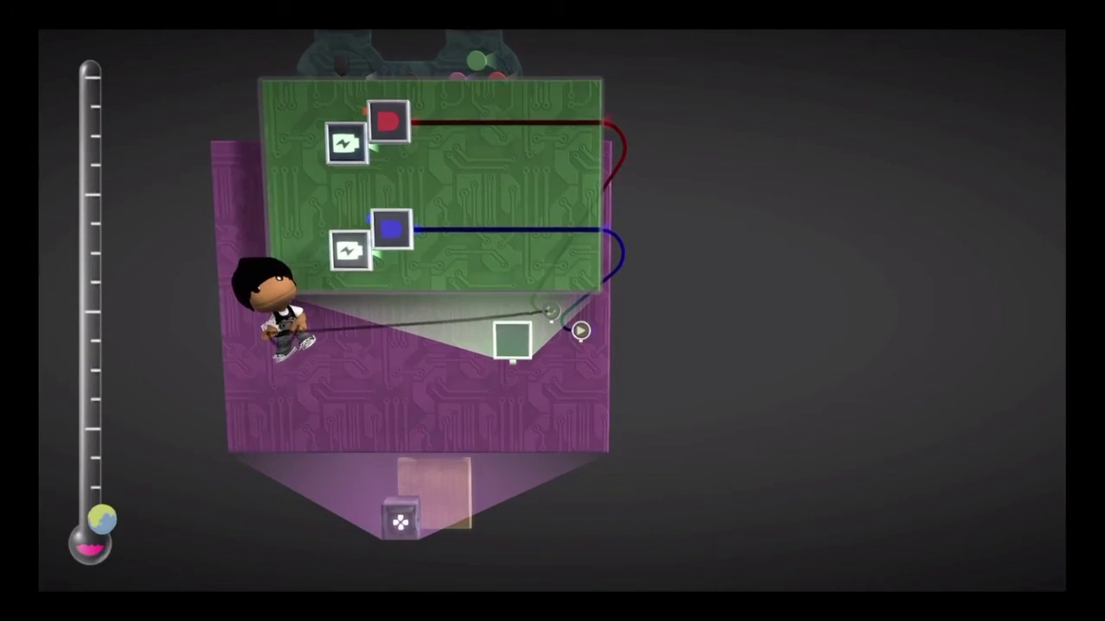
key("Escape")
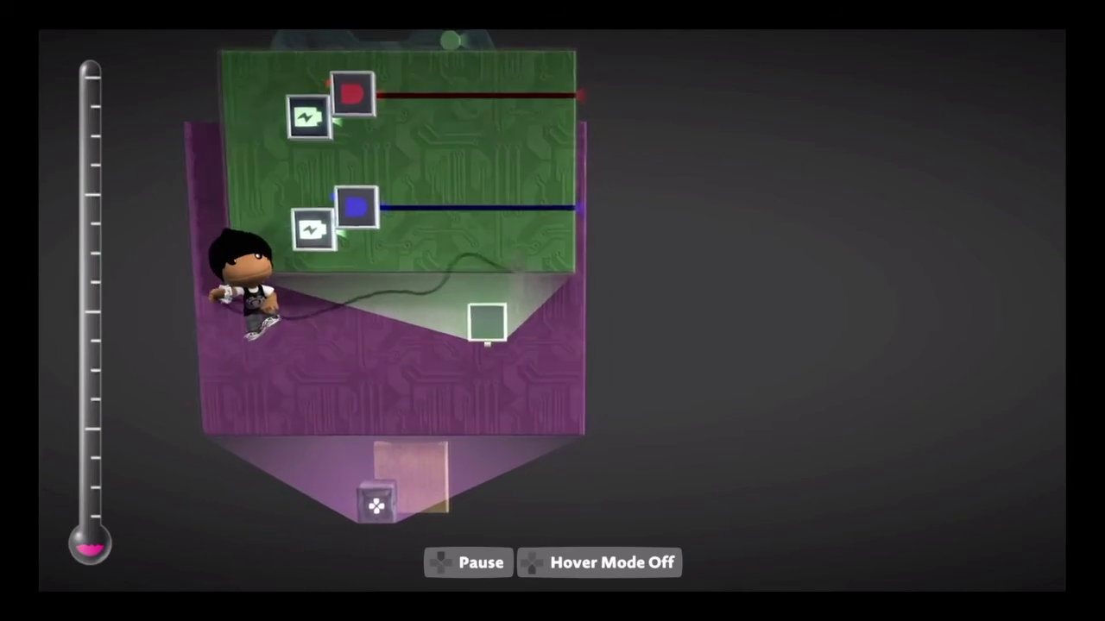
key("Escape")
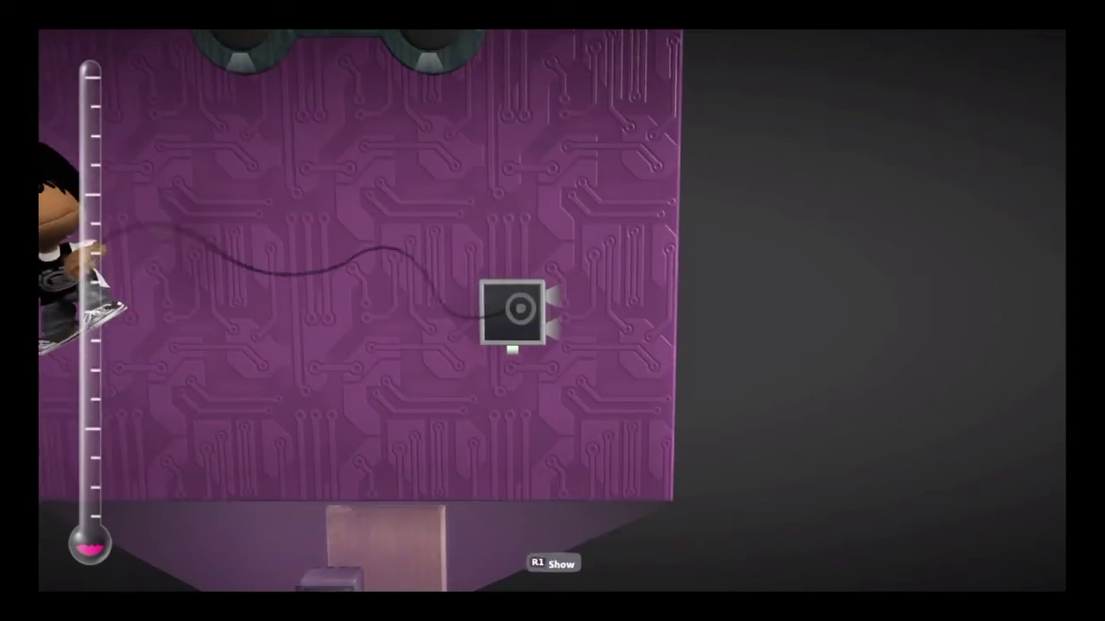
Reopen the microchip's green circuit board and place a Battery on the purple circuit board.
key("Tab")
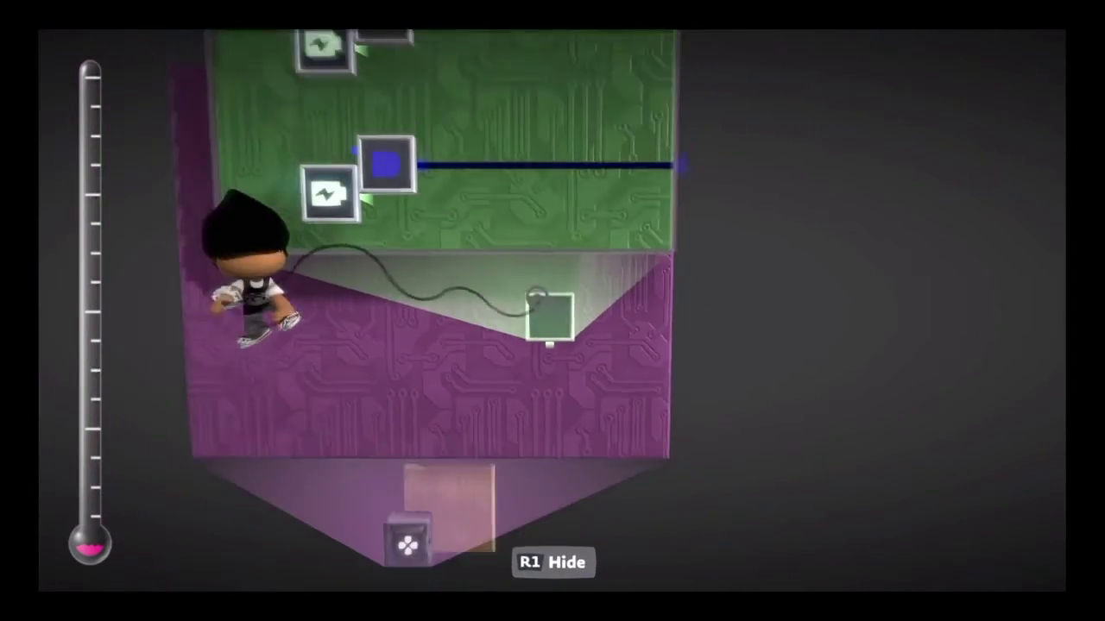
key("space")
key("Return")
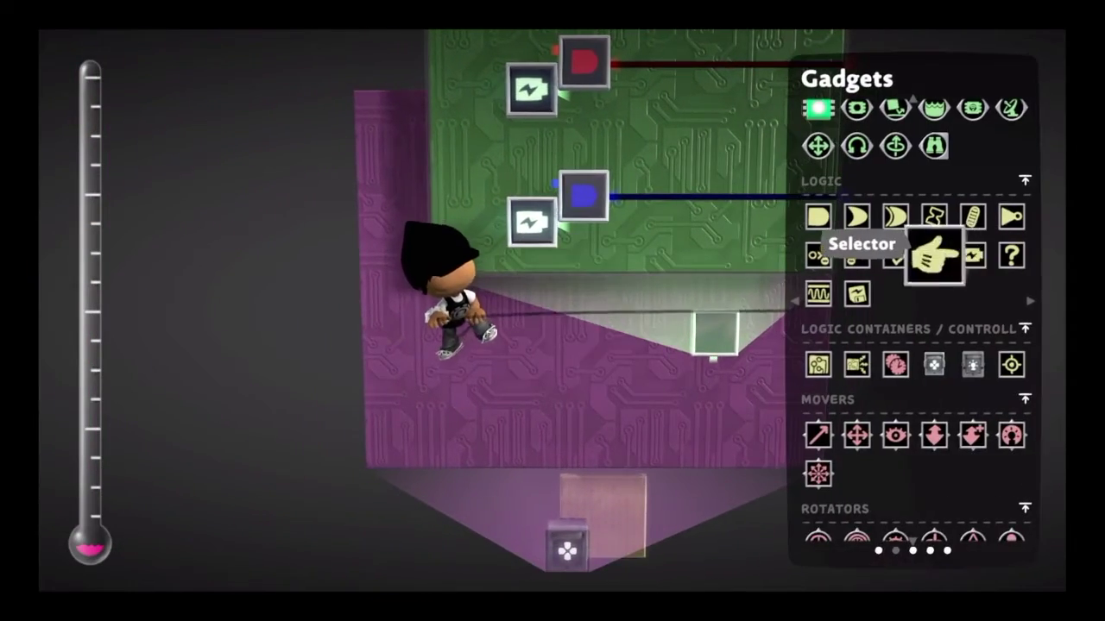
key("Return")
key("Return")
key("Escape")
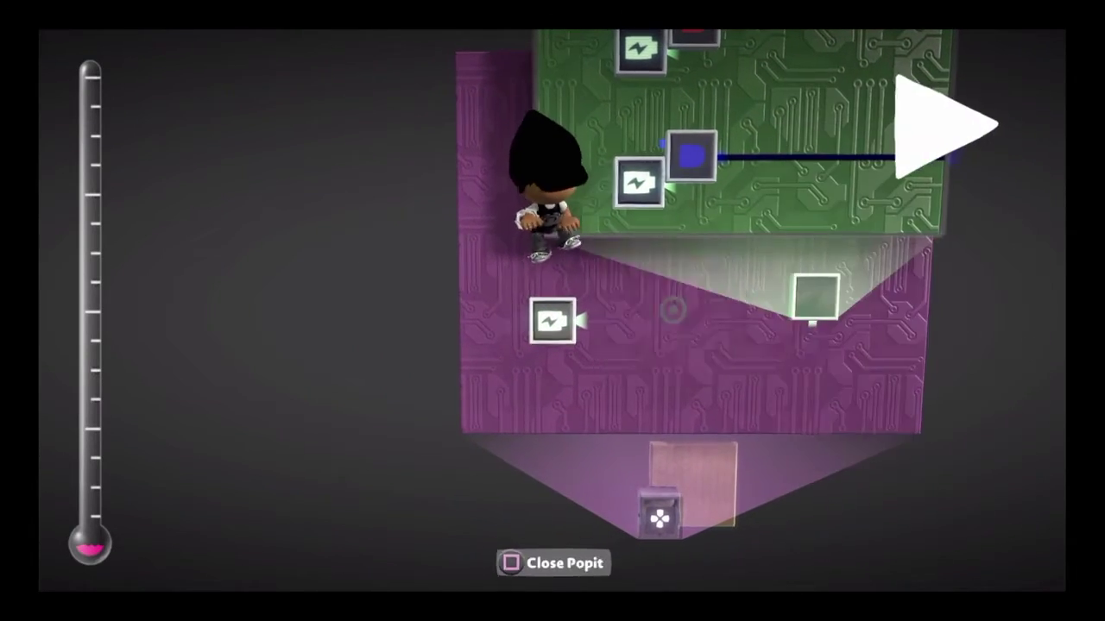
Wire two Batteries from the purple board into the AND Gates' free inputs, remove both Batteries and close the microchip.
key("Return")
key("Return")
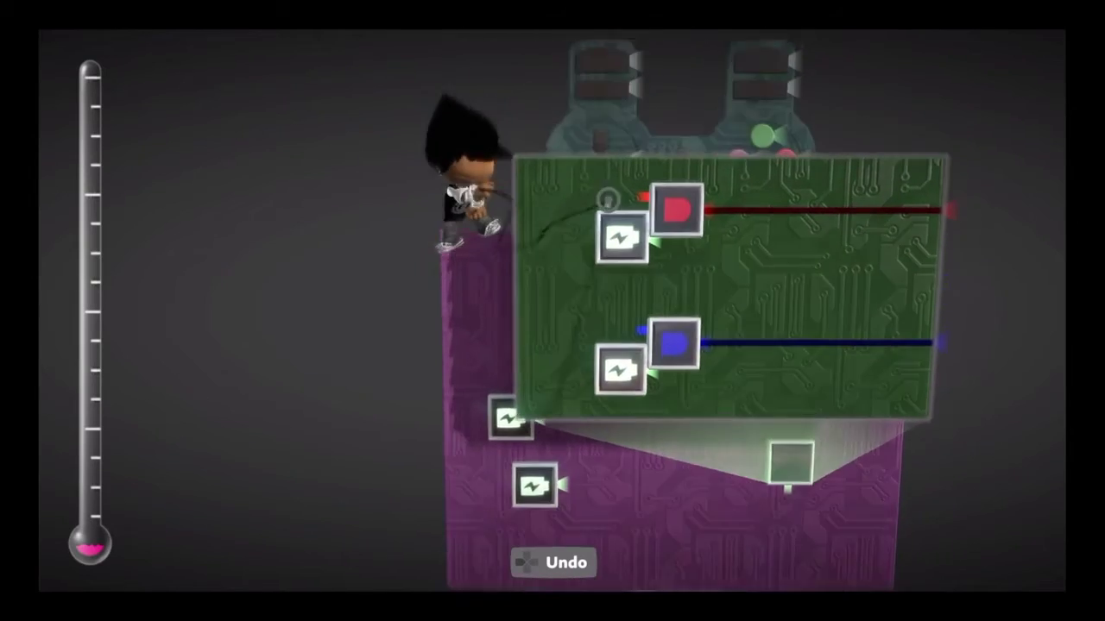
key("Return")
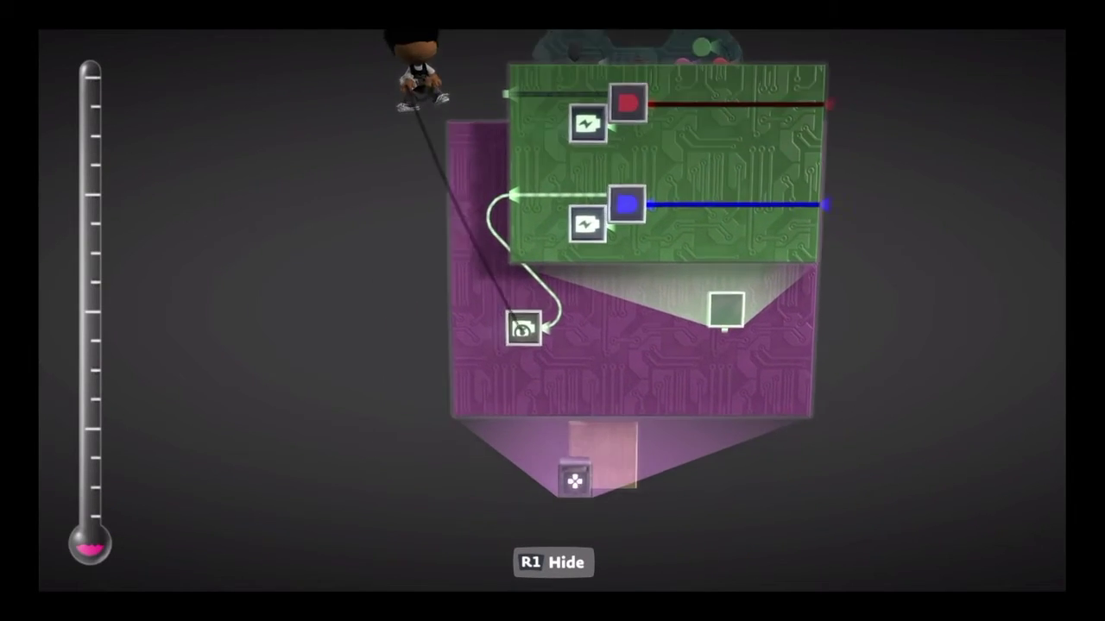
key("Escape")
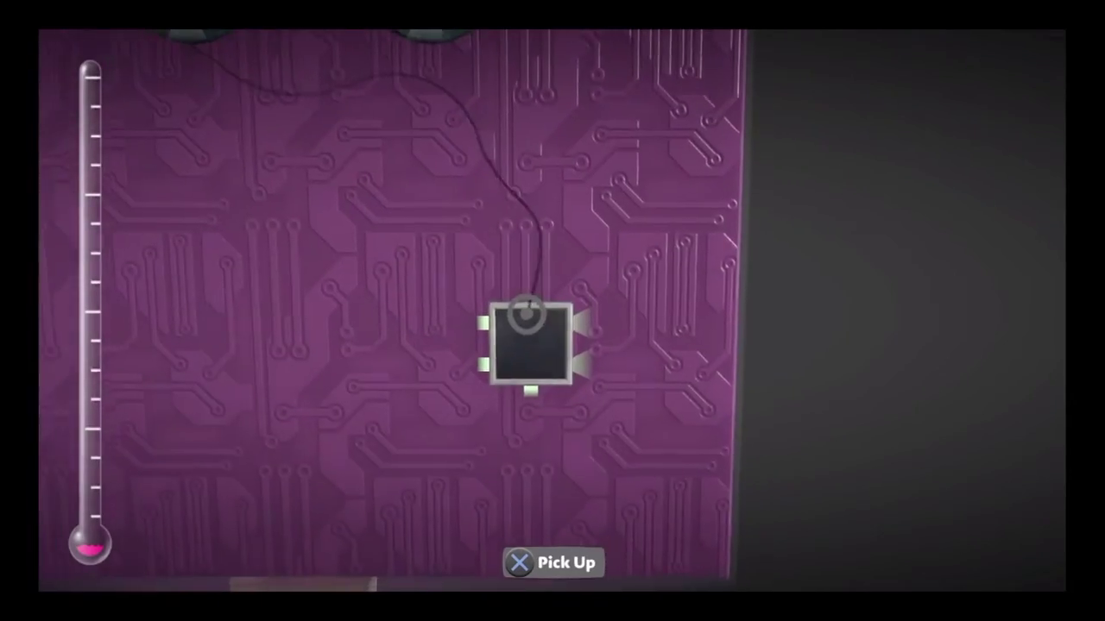
Wire the Controlinator's Cross output to the microchip's upper input and its Circle output to the lower input.
key("Return")
key("Return")
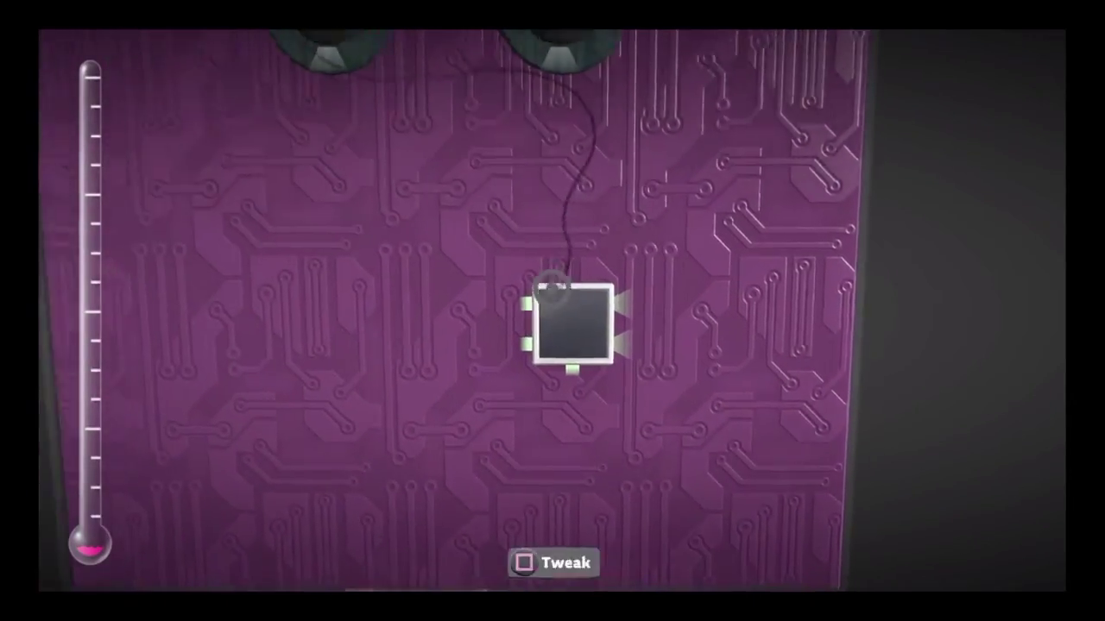
key("Escape")
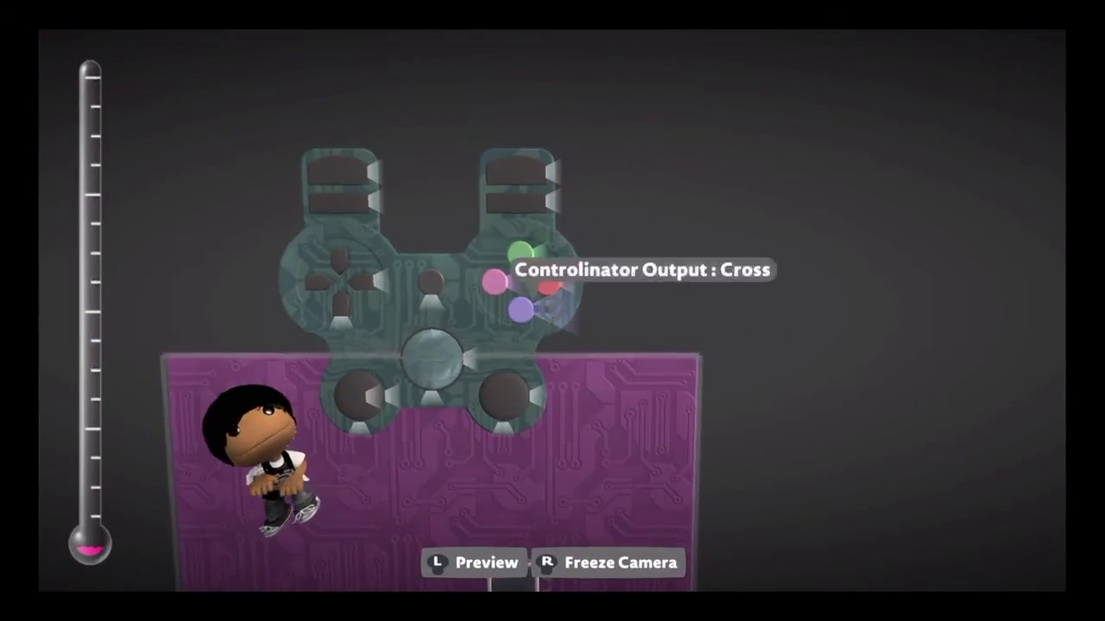
left_click_drag(526, 308, 547, 363)
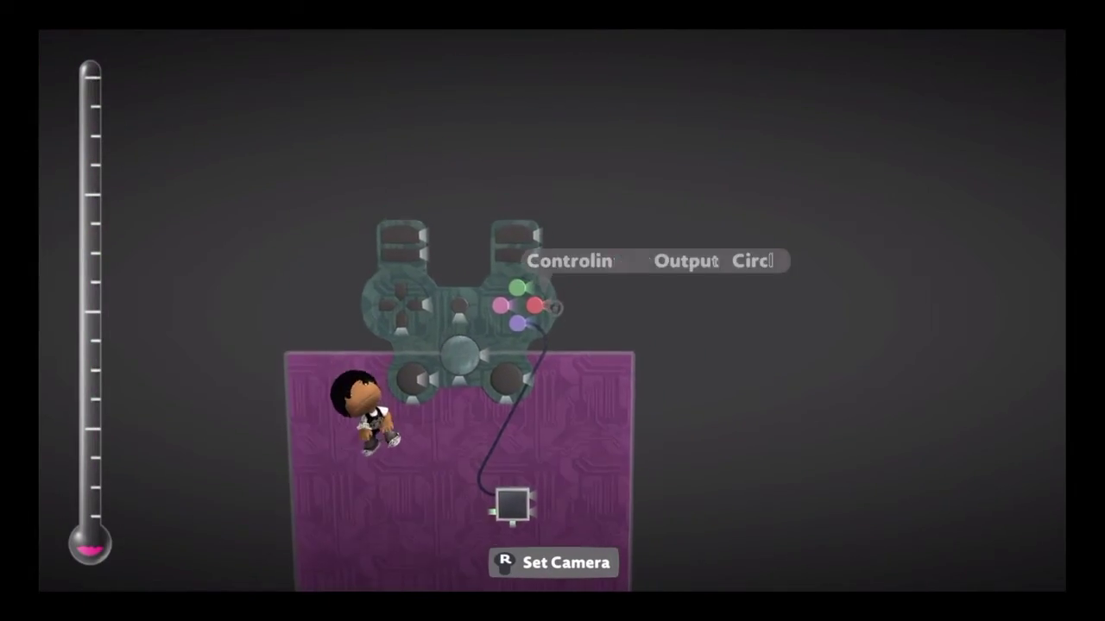
left_click_drag(551, 376, 550, 308)
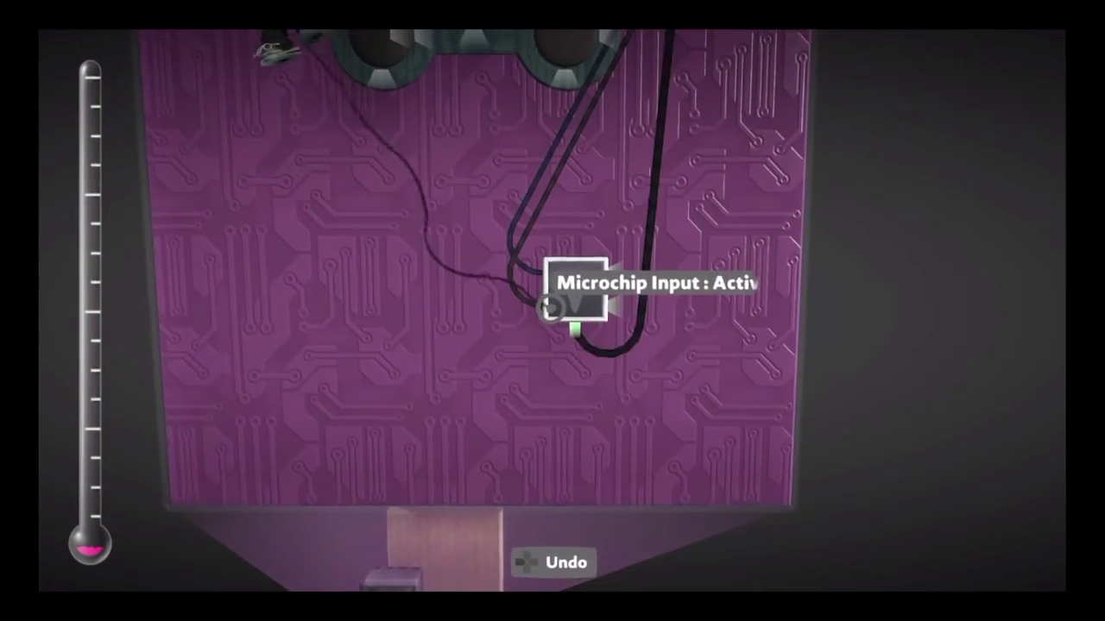
left_click(564, 297)
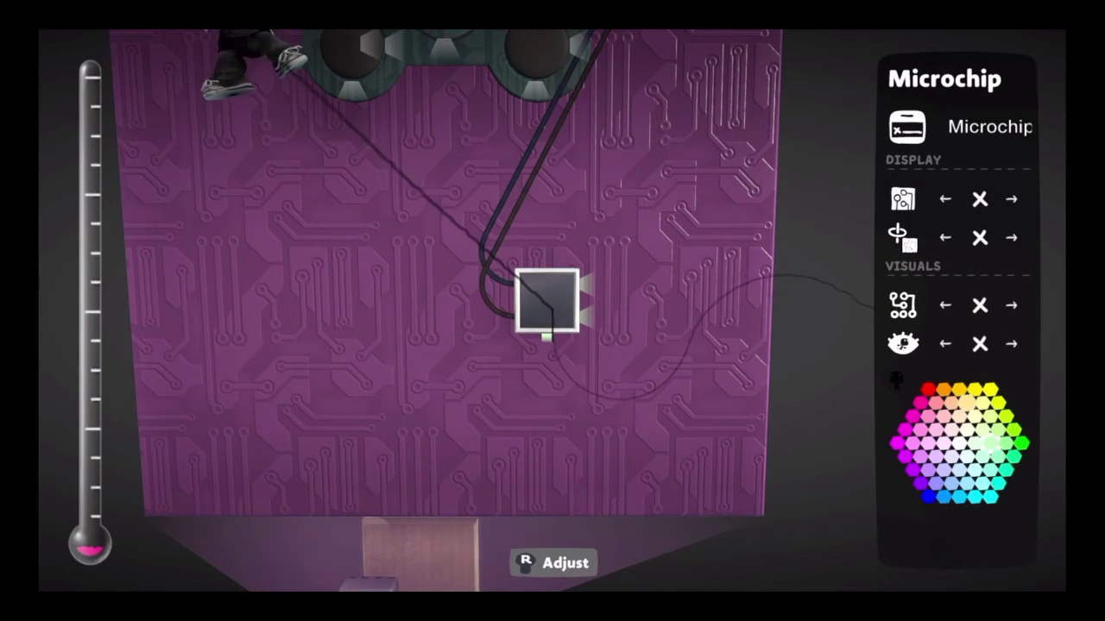
key("Escape")
Open the My Pictures sticker collection and find the saved paintings.
left_click(569, 276)
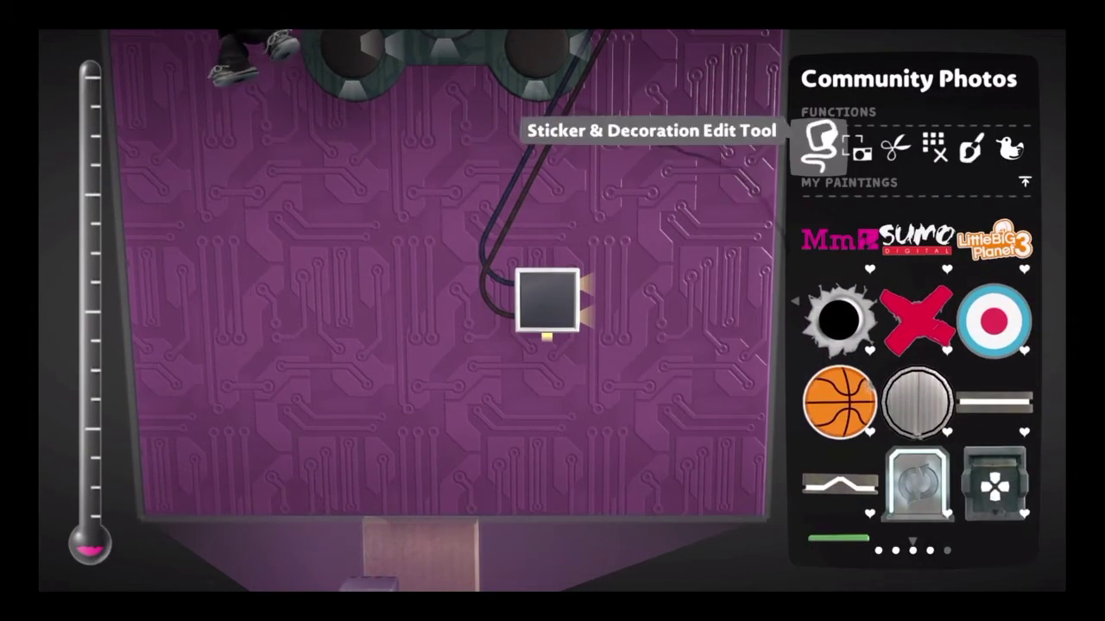
key("Left")
scroll(916, 242, "up", 5)
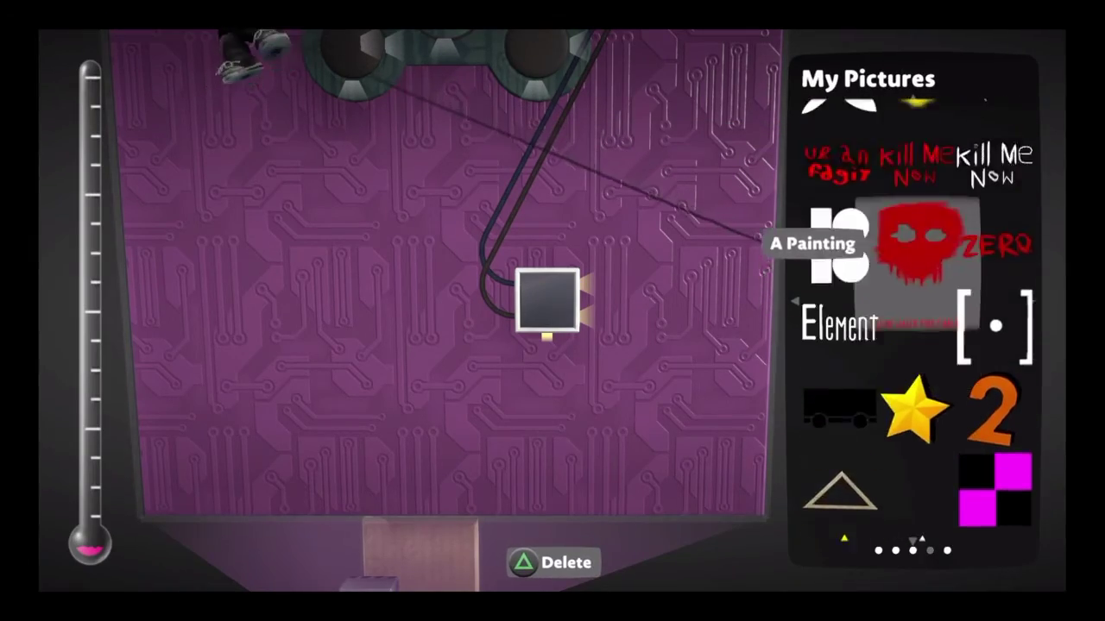
left_click(917, 242)
key("Escape")
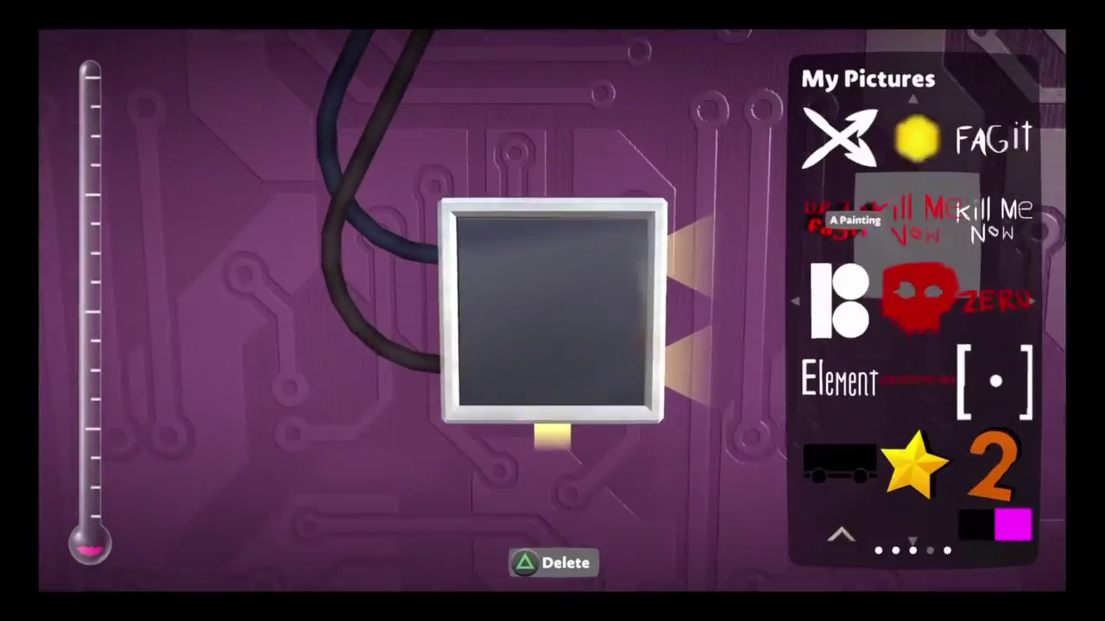
scroll(917, 259, "down", 2)
scroll(917, 259, "up", 1)
left_click(813, 236)
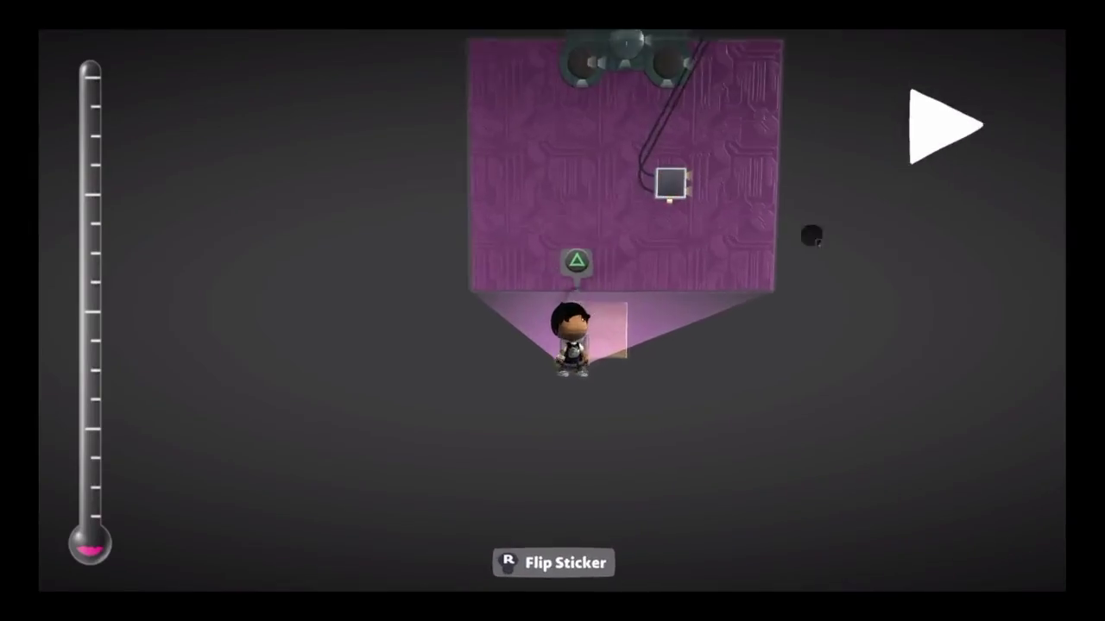
key("Escape")
key("Left")
key("Right")
scroll(917, 328, "down", 1)
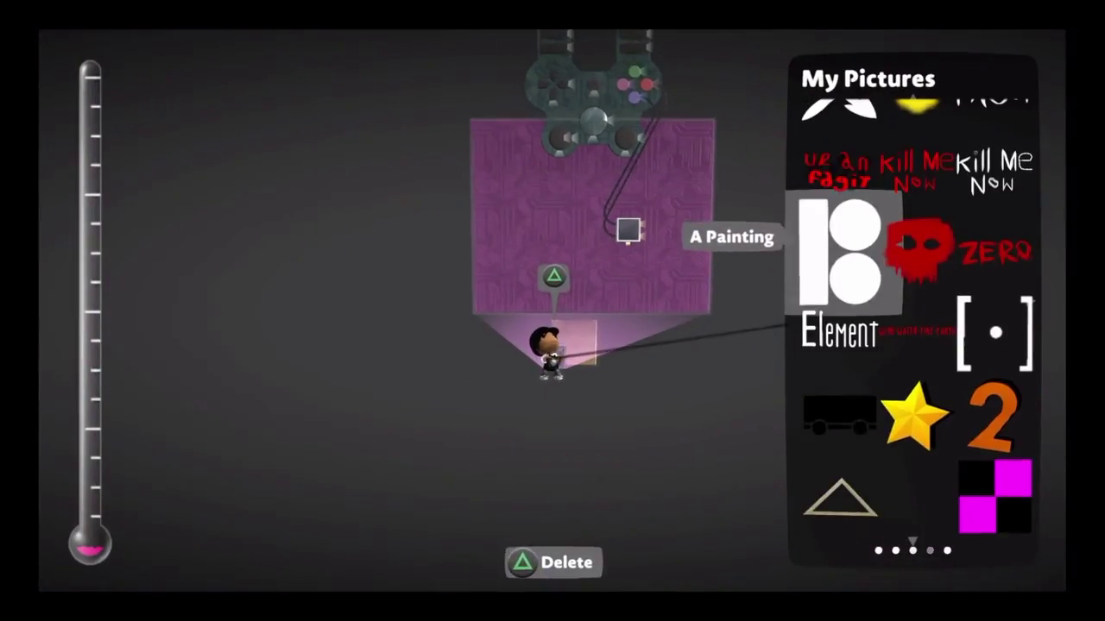
Stamp the white B-shaped painting onto the face of the microchip and leave sticker placement.
left_click(838, 252)
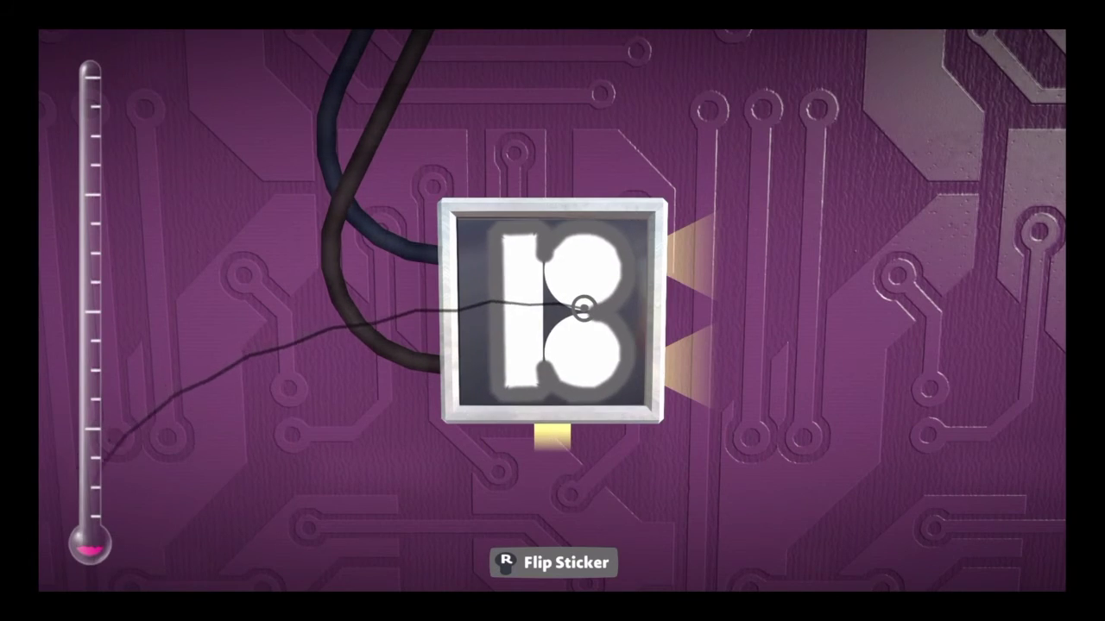
left_click(583, 309)
key("Escape")
key("Escape")
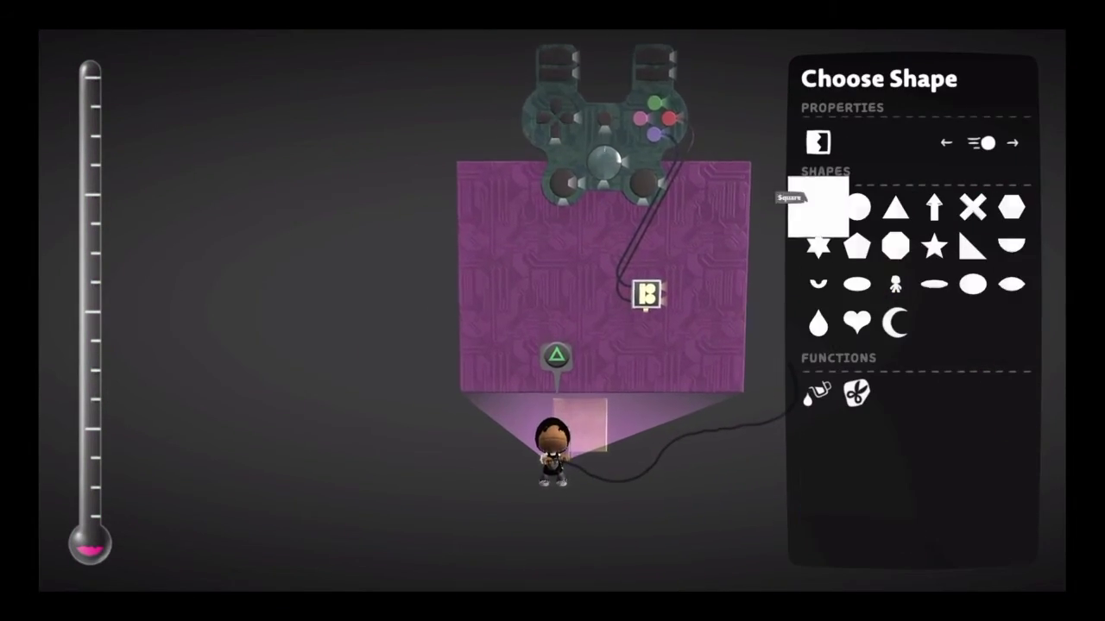
Place a white square Sticker Panel beside the purple circuit board and look through its settings.
left_click(817, 206)
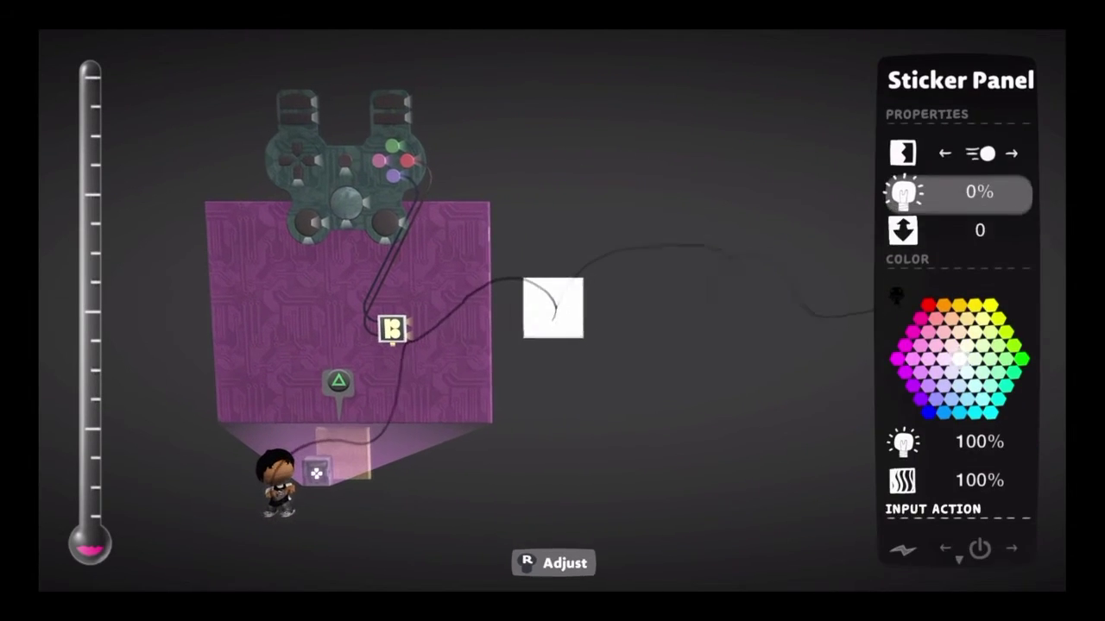
scroll(958, 345, "down", 5)
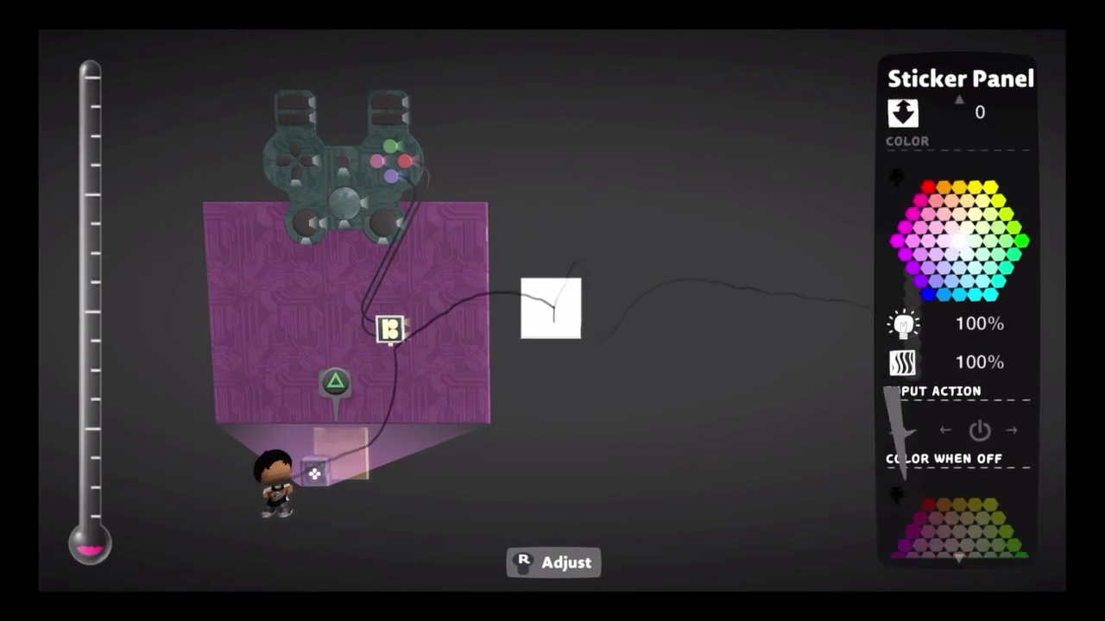
key("Escape")
key("Escape")
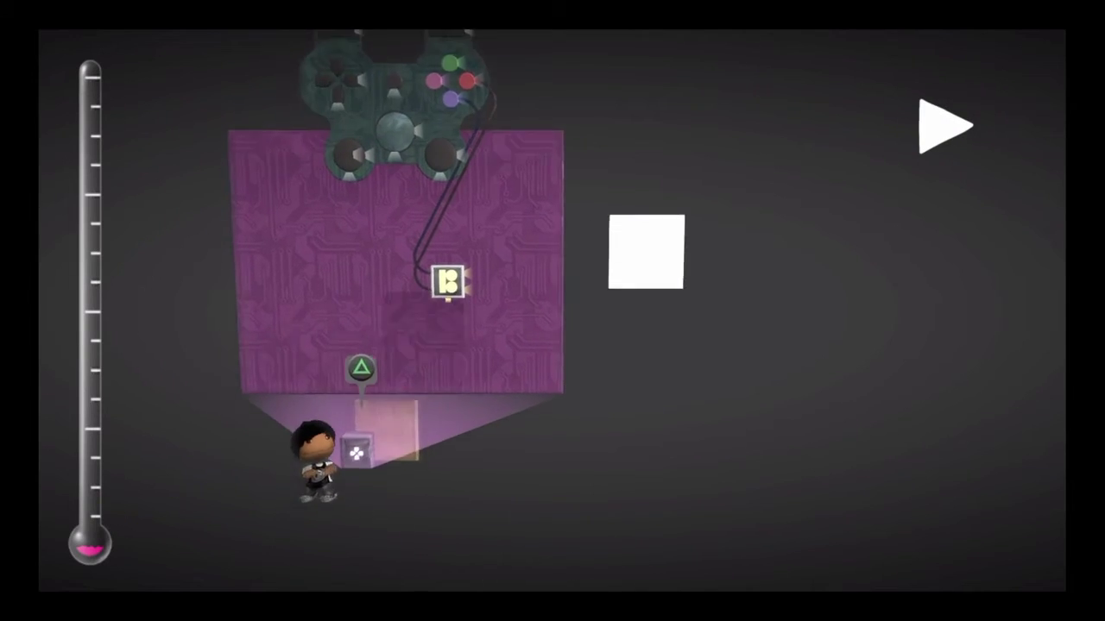
Place an OR Gate on the purple circuit board beside the outputs of the B-marked microchip.
key("s")
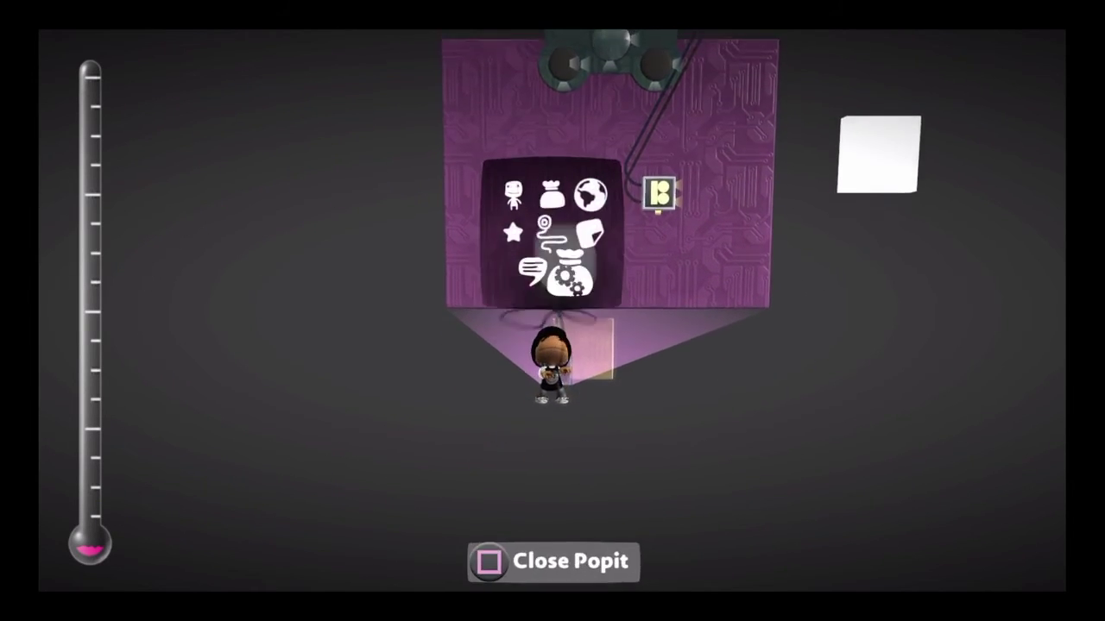
key("Return")
key("Left")
key("Right")
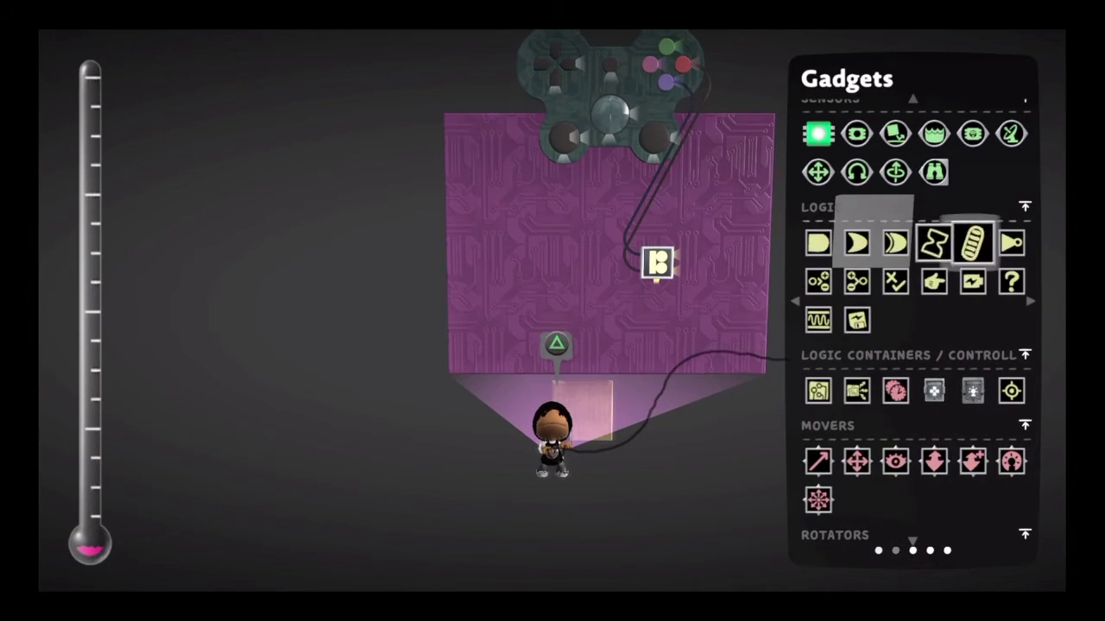
key("Return")
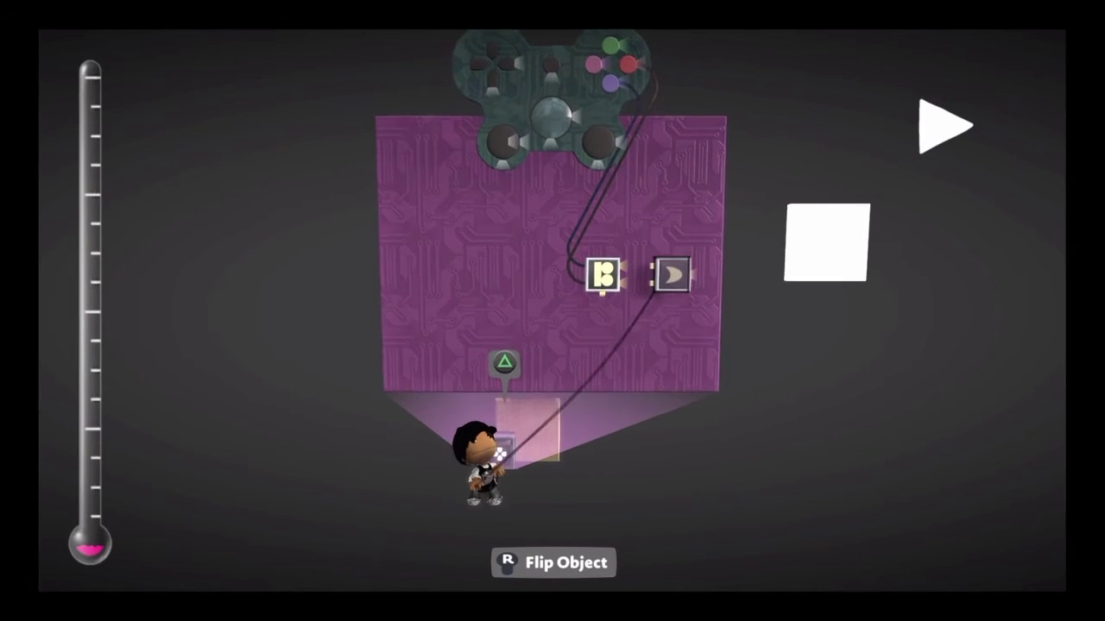
key("s")
key("Escape")
Wire both outputs of the B-marked microchip into the OR Gate and the gate's output to the Sticker Panel, and test from the Controlinator.
key("Left")
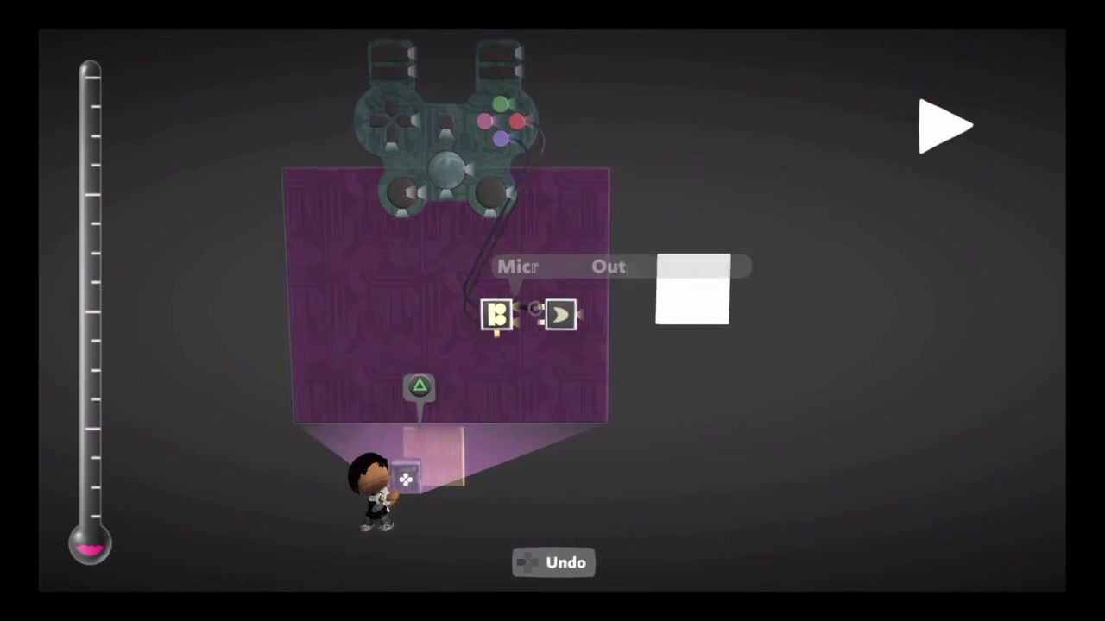
key("Left")
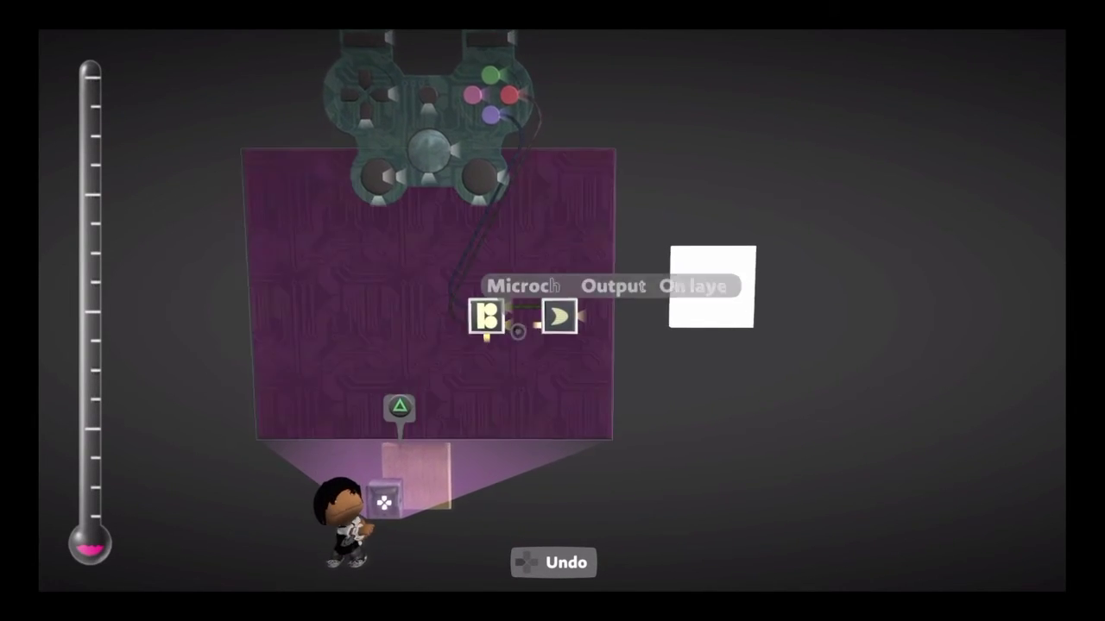
key("Right")
key("Escape")
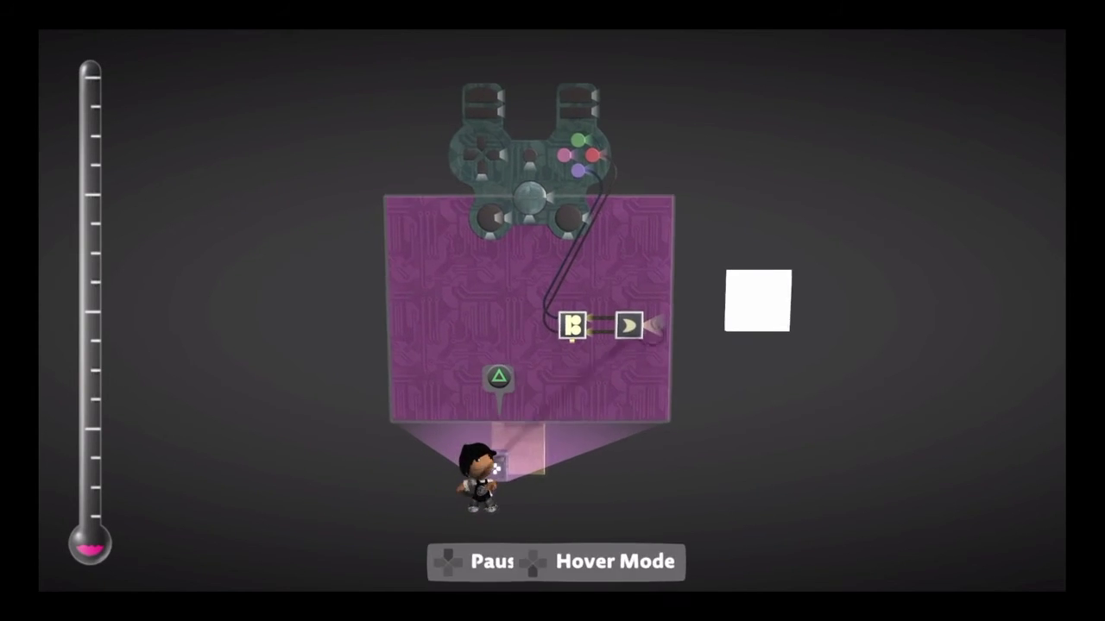
key("Return")
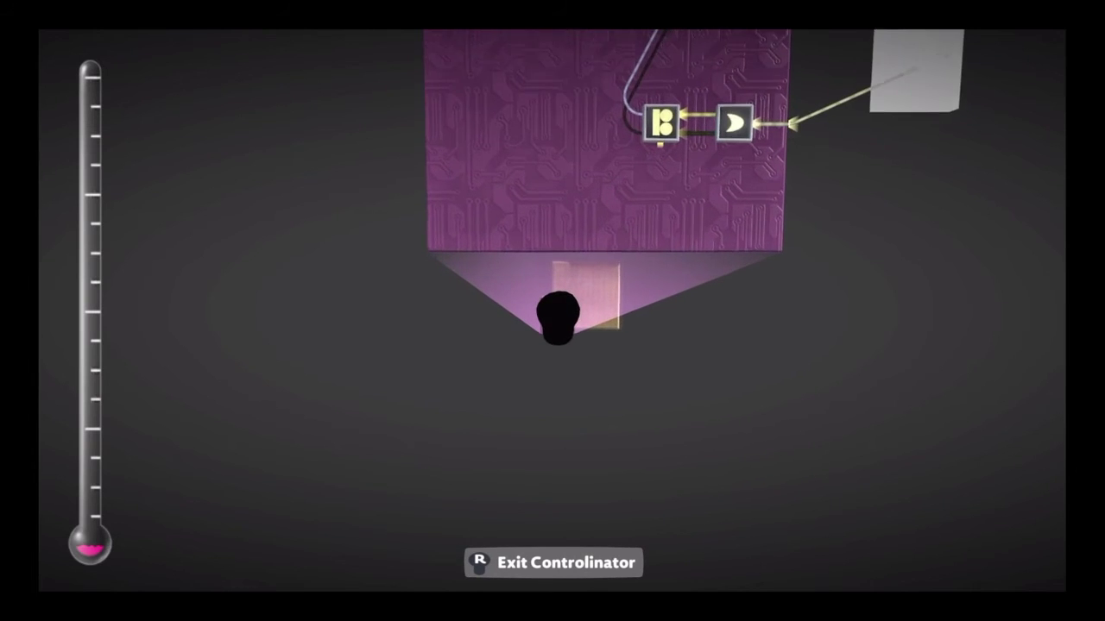
Move the Sticker Panel down beside the lower corner of the purple circuit board and test the signals again from the Controlinator.
key("Escape")
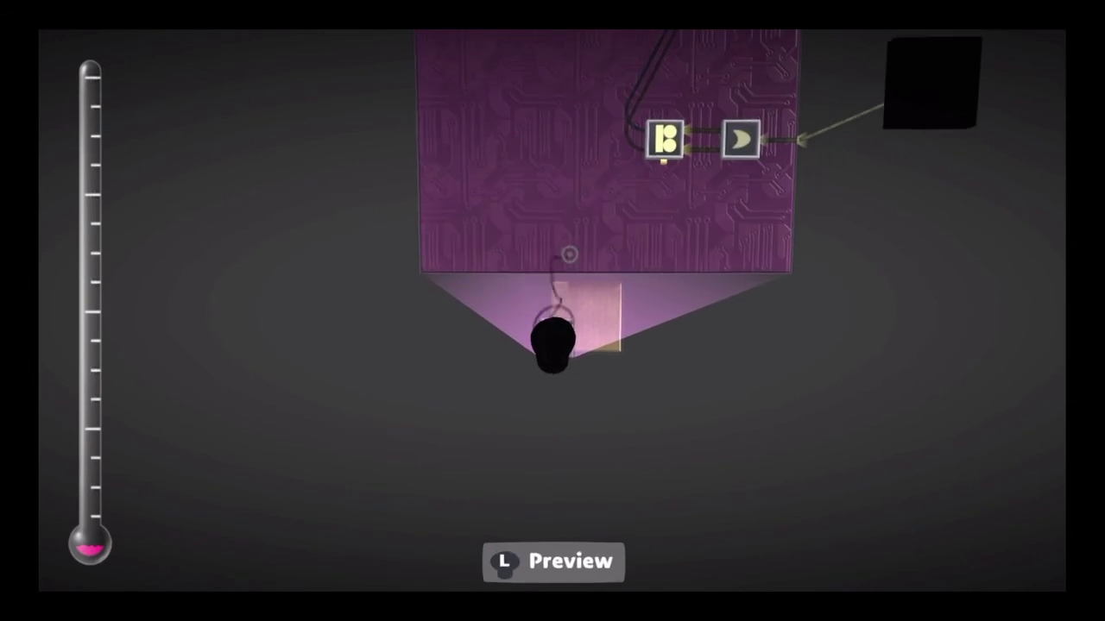
key("Return")
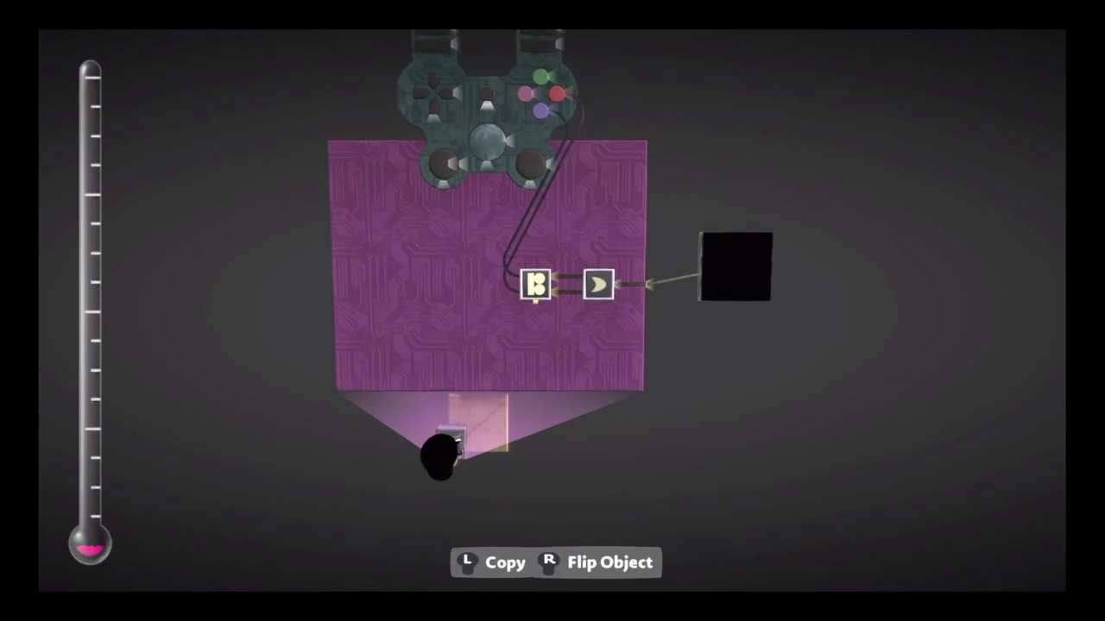
key("Return")
key("Escape")
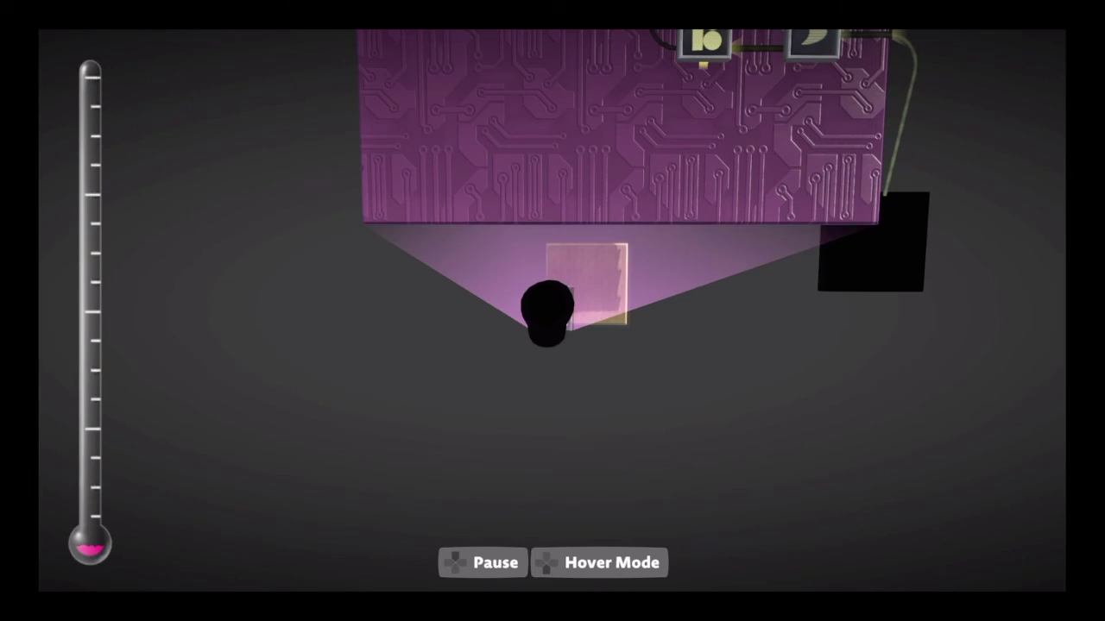
key("Escape")
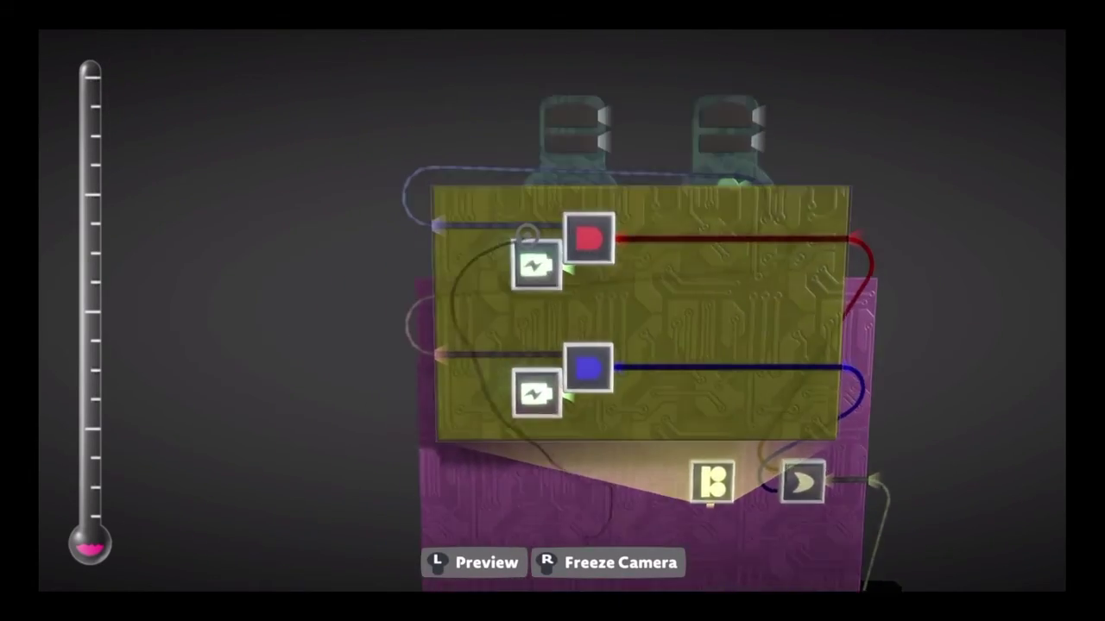
Adjust the output levels of the two Batteries inside the B-marked microchip, giving the upper Battery 10%.
key("Return")
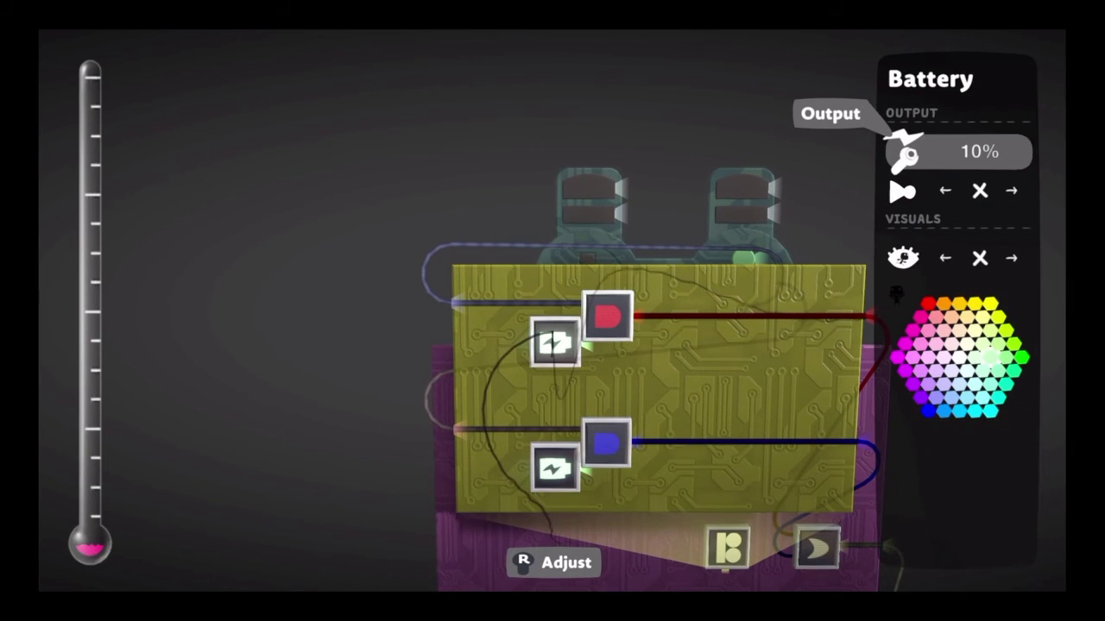
key("Escape")
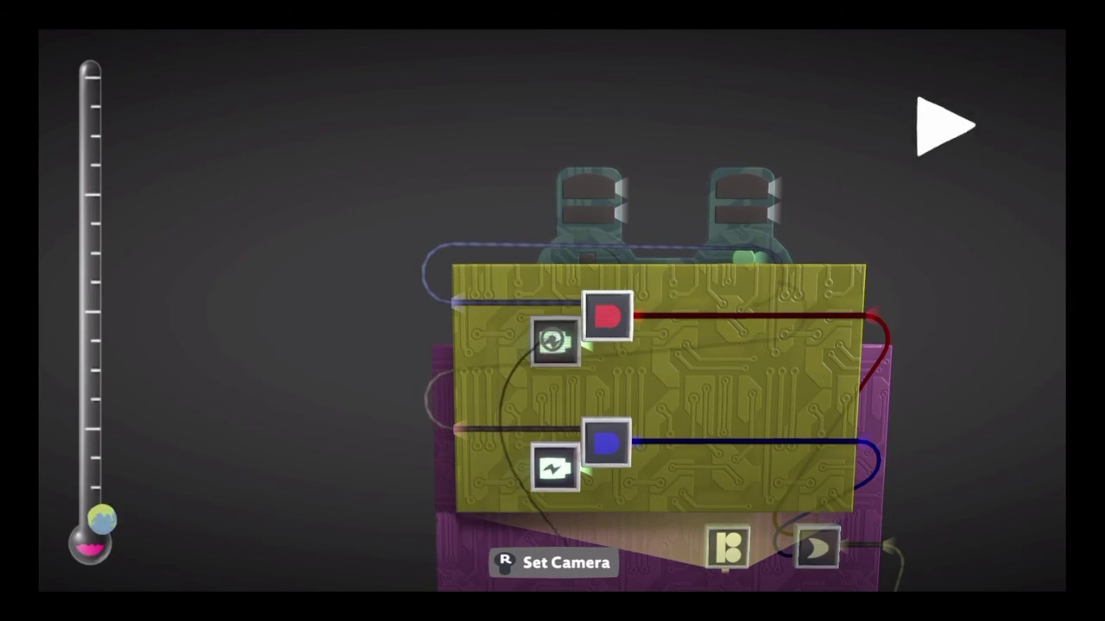
key("Return")
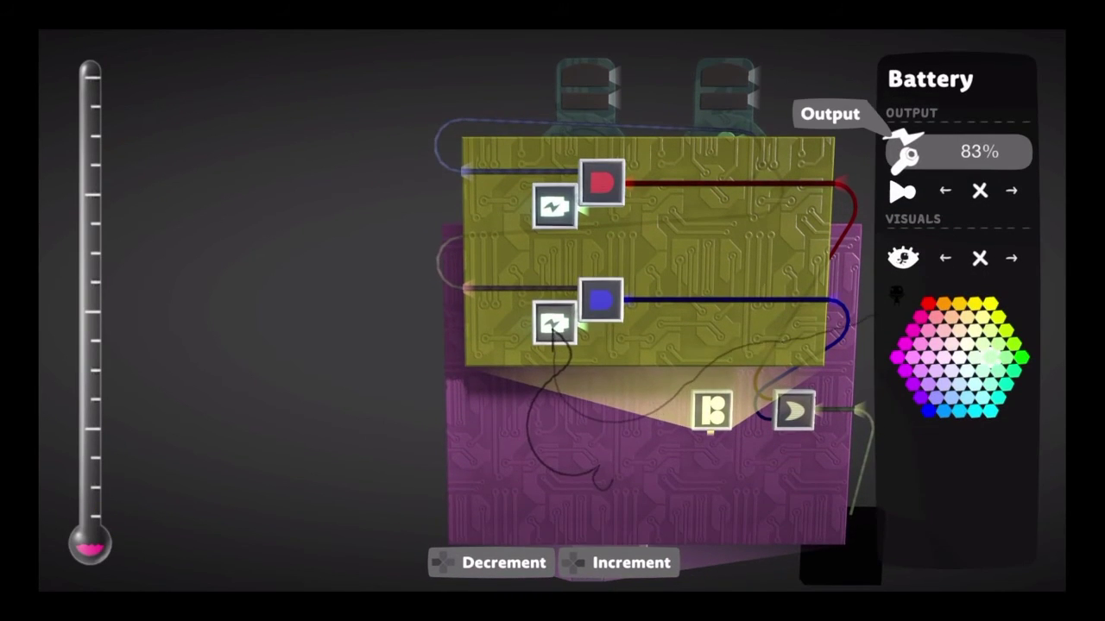
key("Escape")
Brighten the level's lighting in Global Controls and test the Sticker Panel's brightness from the Controlinator.
key("Escape")
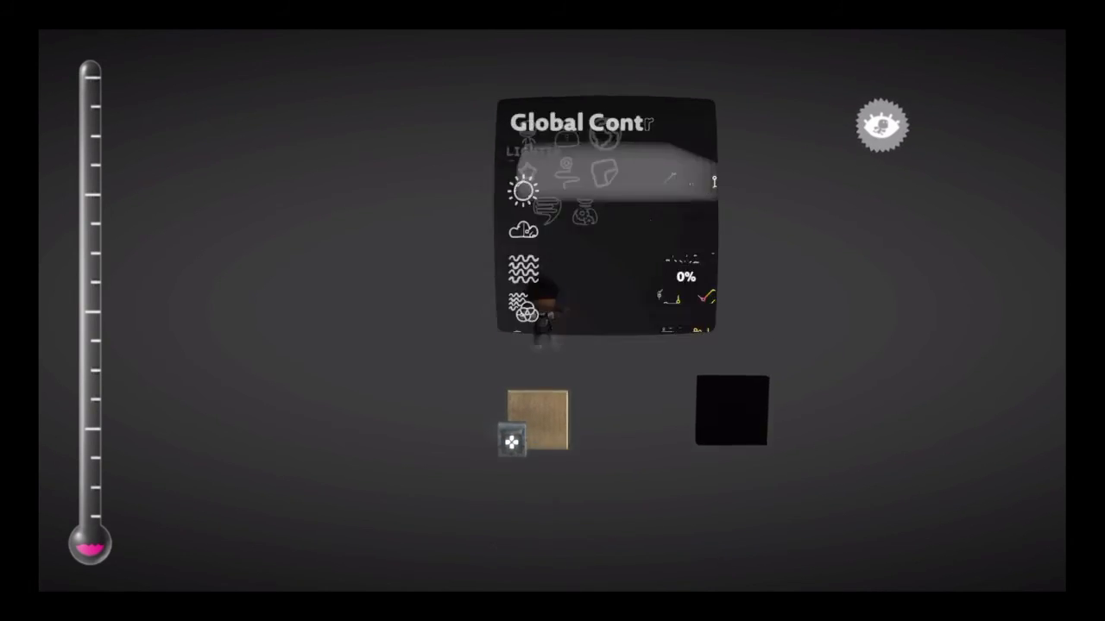
key("Down")
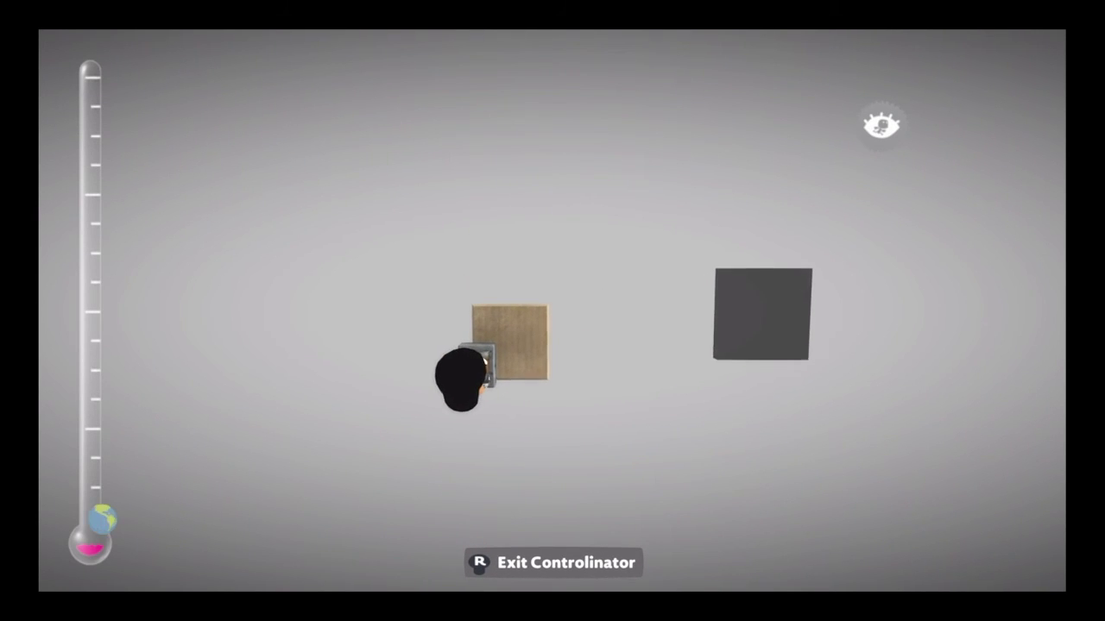
key("b")
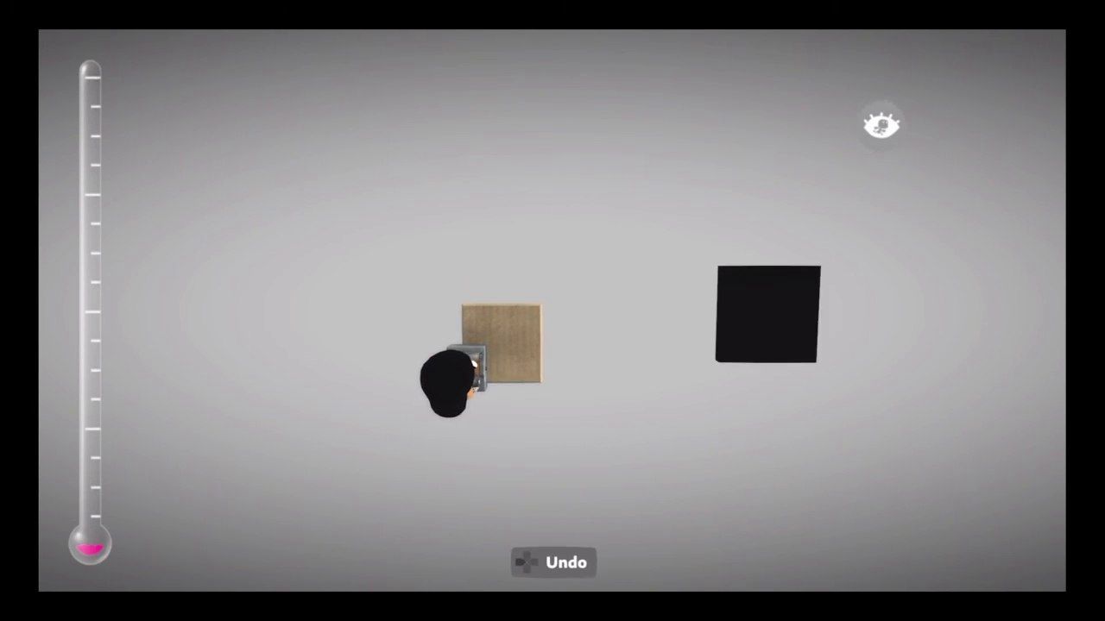
key("s")
Restore the level's dark background lighting in Global Controls.
key("Return")
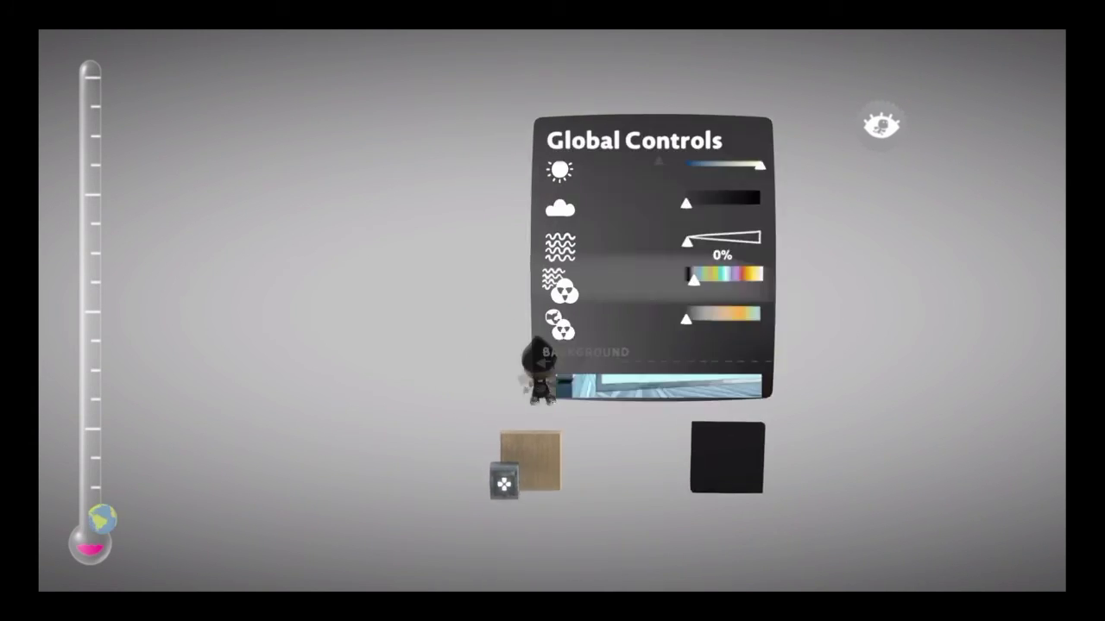
key("Down")
key("Down")
key("Down")
key("Left")
key("b")
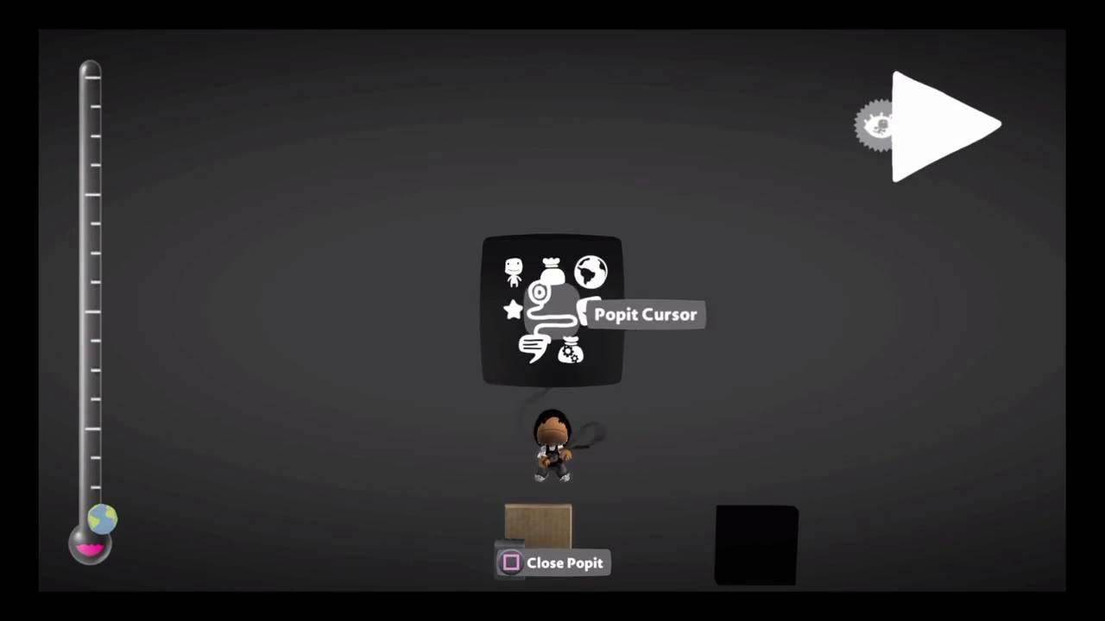
Remove the Sticker Panel, the OR Gate and the test wires around the B-marked microchip, and close the purple circuit board.
key("Return")
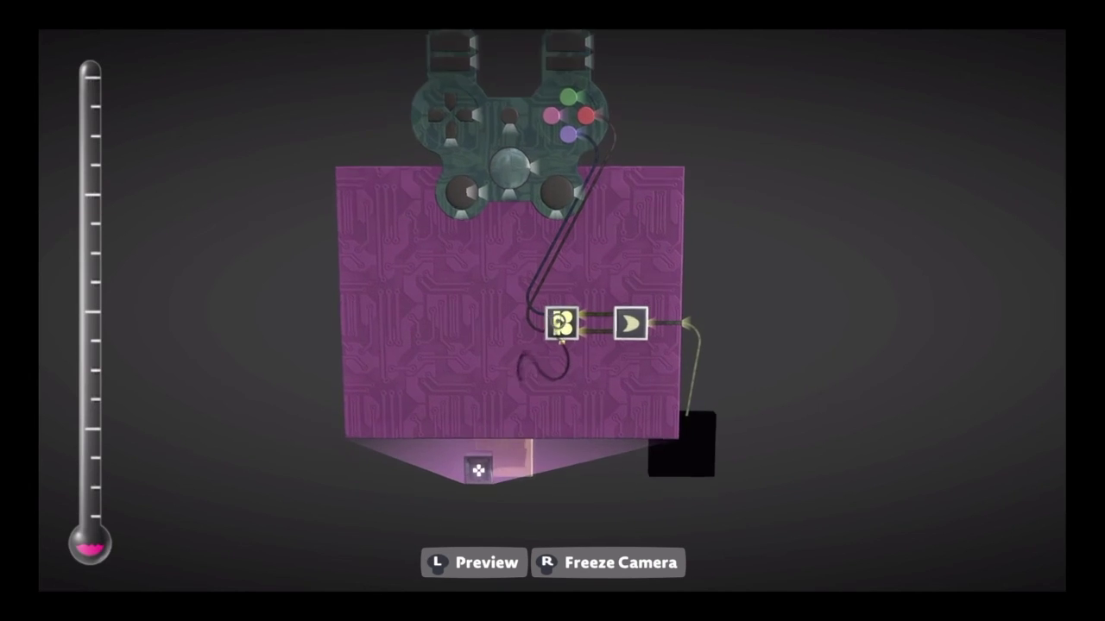
key("r")
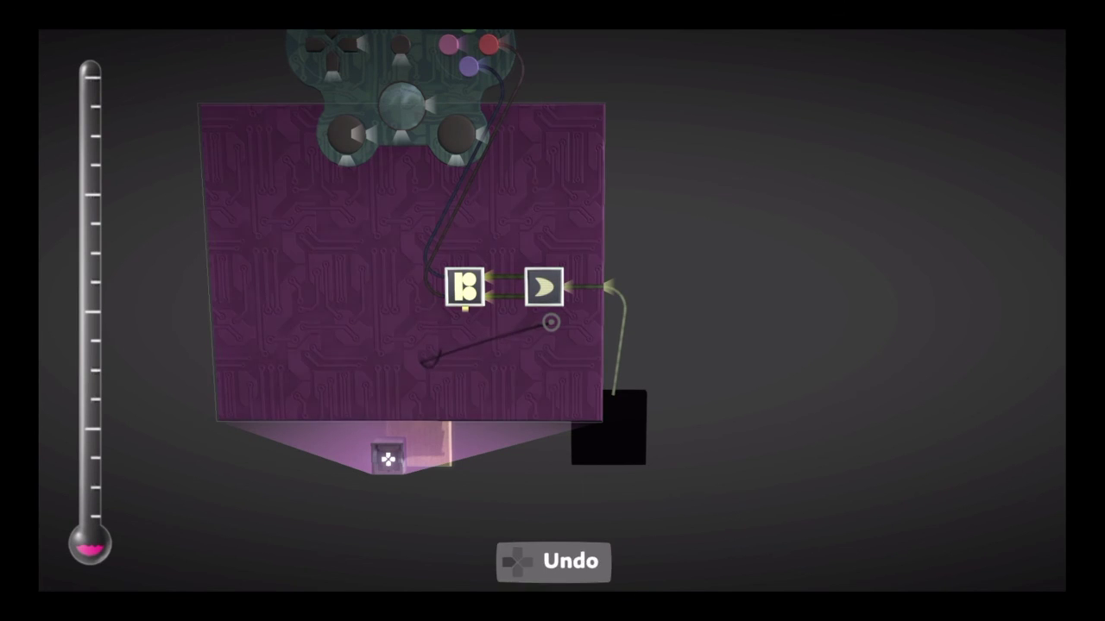
key("r")
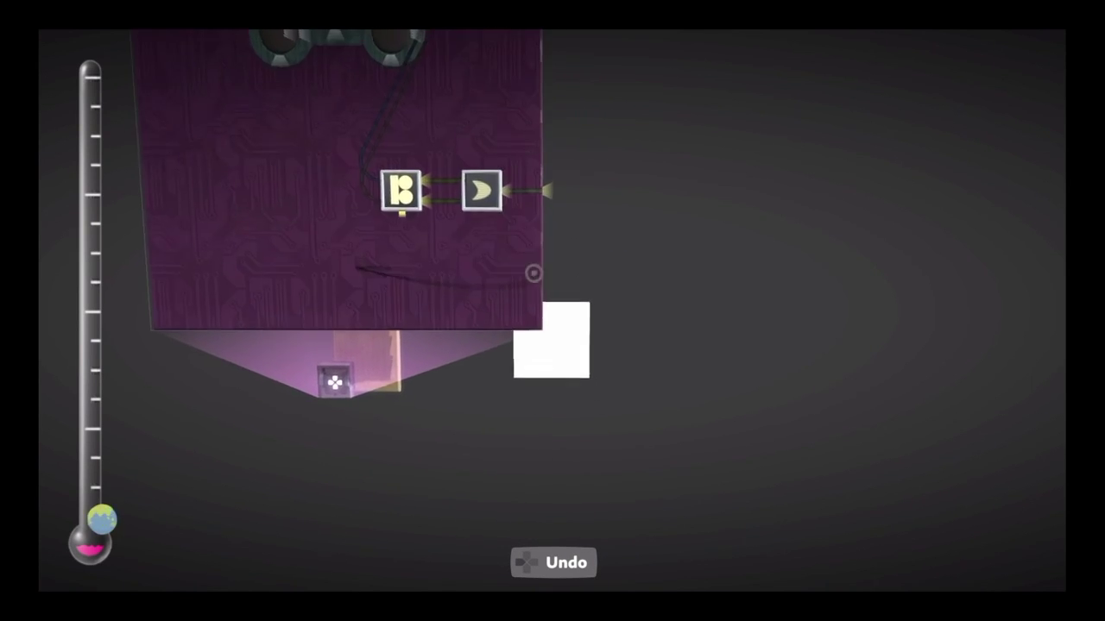
key("ctrl+z")
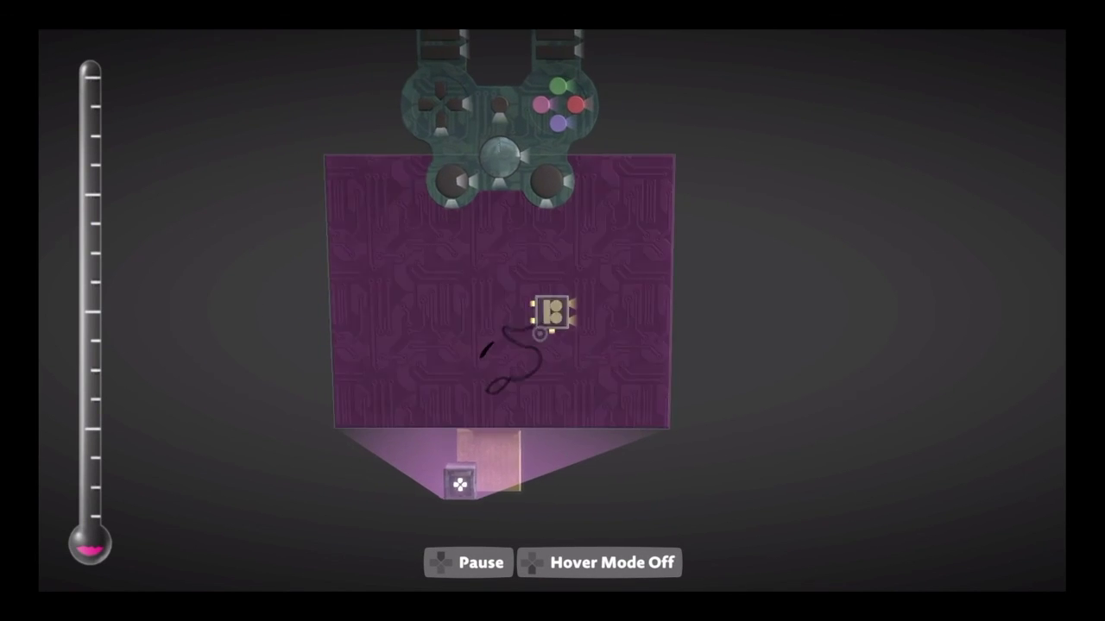
key("Escape")
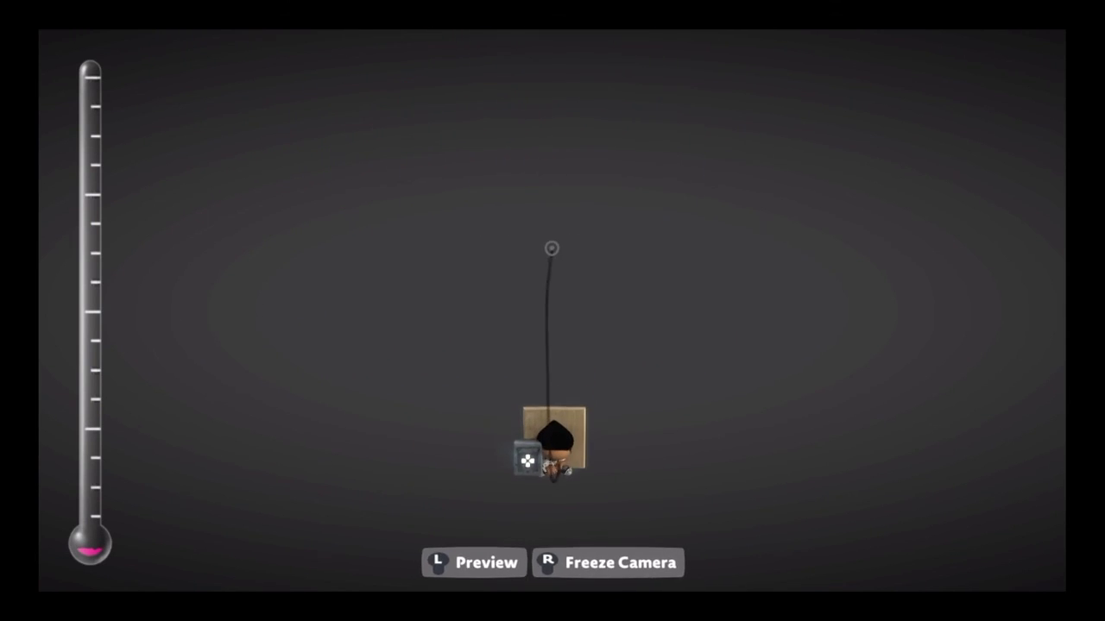